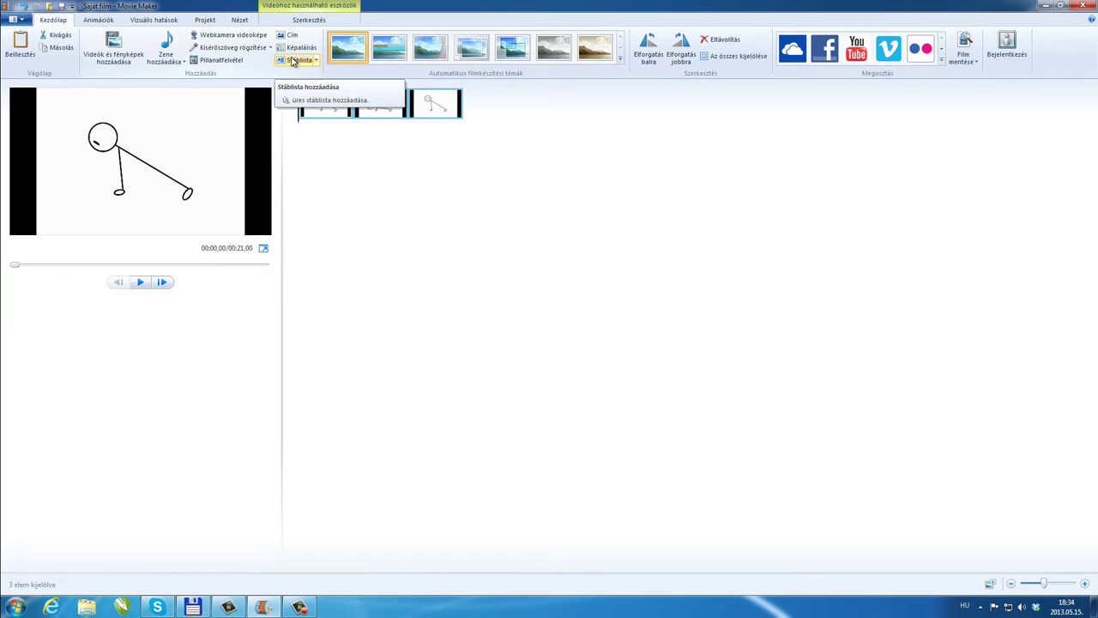
Add a title clip at the start of the film and replace its default text with "Fekvőtámasz"
{"action": "left_click", "coordinate": [292, 36]}
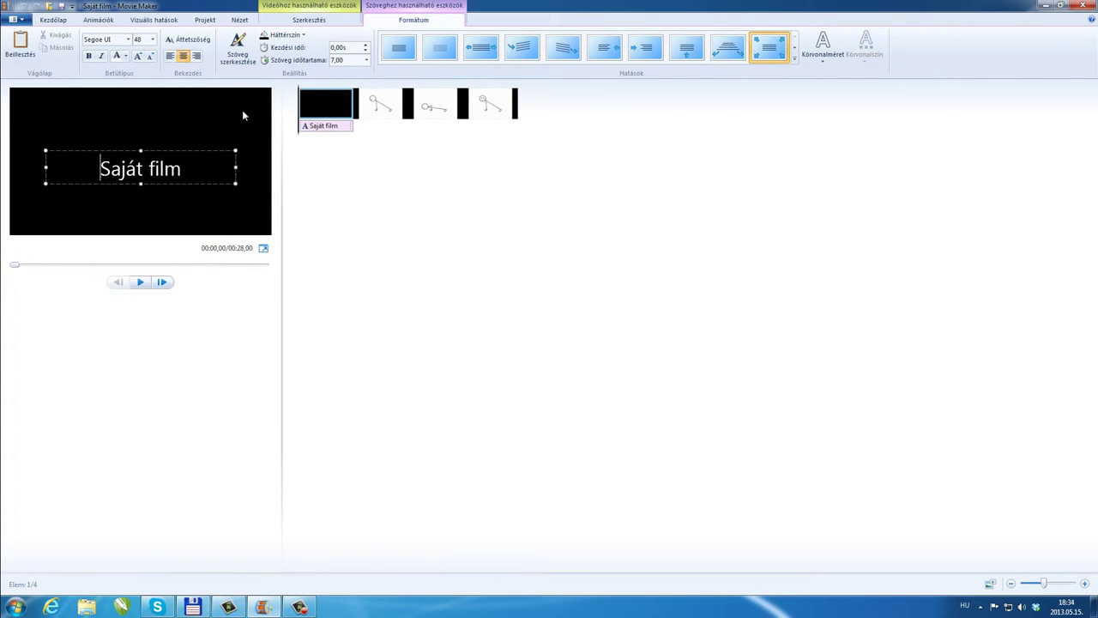
{"action": "key", "text": "Right"}
{"action": "key", "text": "Right"}
{"action": "key", "text": "Right"}
{"action": "key", "text": "Right"}
{"action": "key", "text": "Right"}
{"action": "key", "text": "Right"}
{"action": "key", "text": "Right"}
{"action": "key", "text": "Right"}
{"action": "key", "text": "Right"}
{"action": "key", "text": "Right"}
{"action": "key", "text": "BackSpace"}
{"action": "key", "text": "BackSpace"}
{"action": "key", "text": "BackSpace"}
{"action": "key", "text": "BackSpace"}
{"action": "key", "text": "BackSpace"}
{"action": "key", "text": "BackSpace"}
{"action": "key", "text": "BackSpace"}
{"action": "key", "text": "BackSpace"}
{"action": "key", "text": "BackSpace"}
{"action": "key", "text": "BackSpace"}
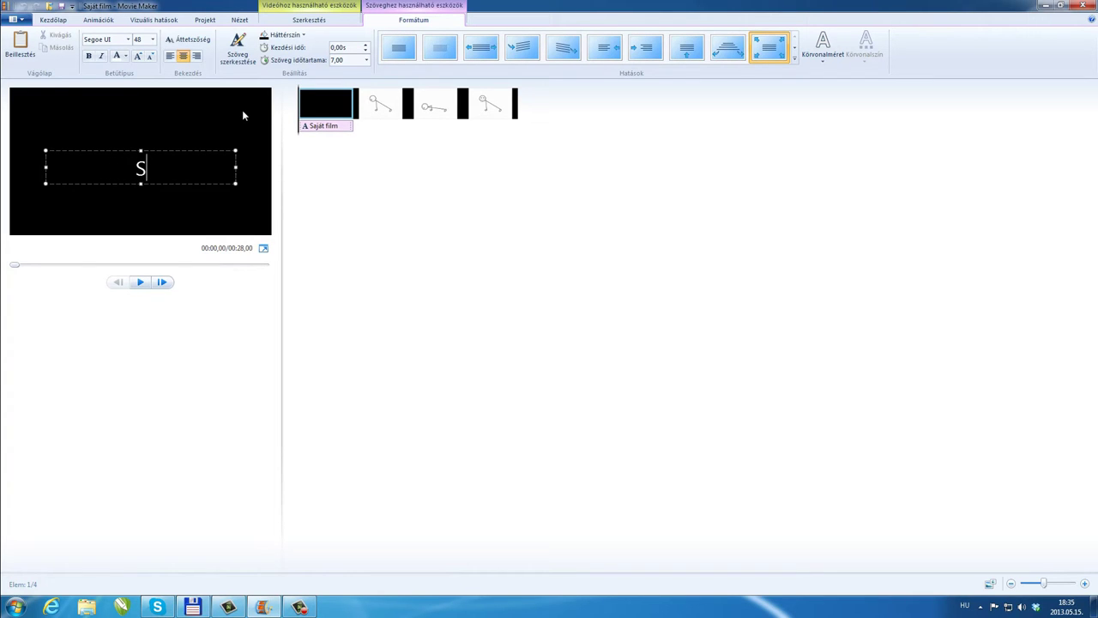
{"action": "type", "text": "Fekvőtámasz"}
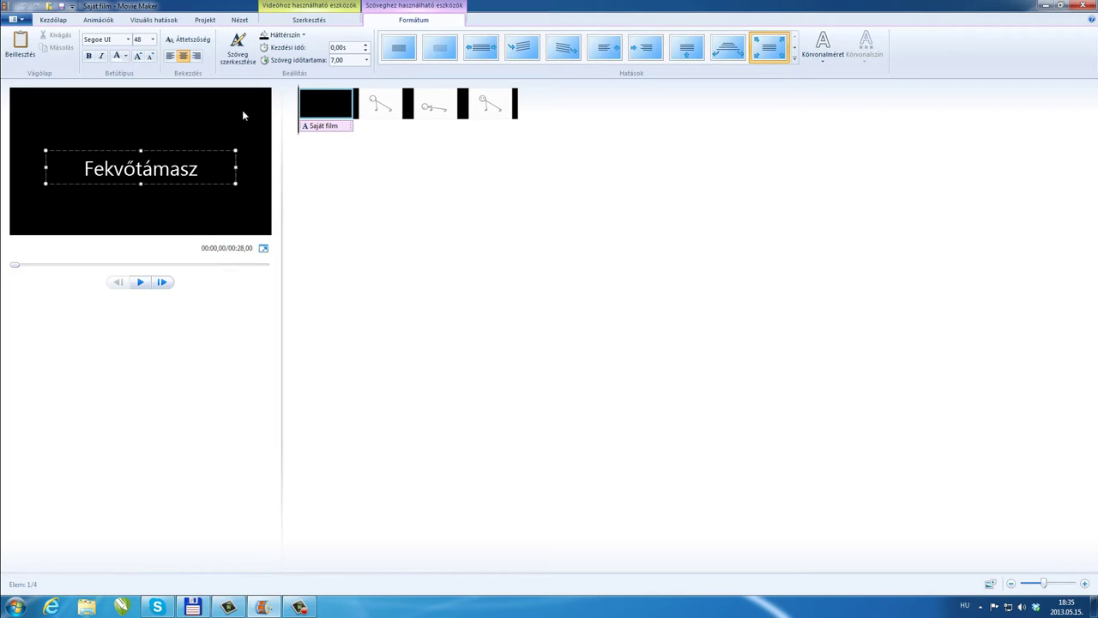
{"action": "key", "text": "Return"}
{"action": "key", "text": "BackSpace"}
{"action": "left_click", "coordinate": [361, 158]}
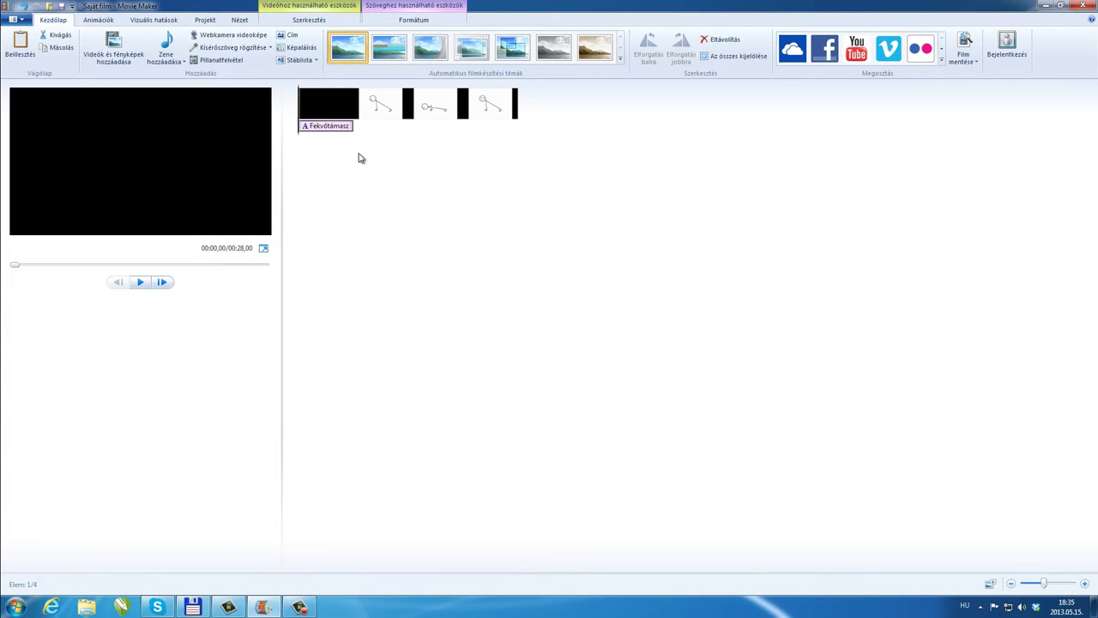
Add a second title before the first, play it, and try the first Filmszerű text effect on it
{"action": "left_click", "coordinate": [293, 35]}
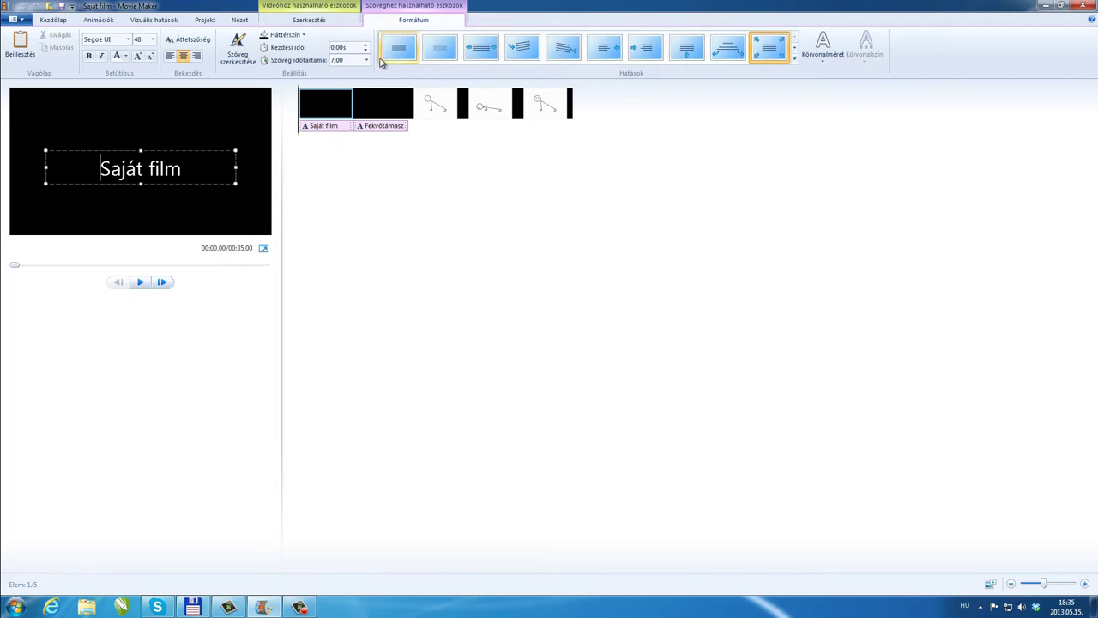
{"action": "left_click", "coordinate": [322, 106]}
{"action": "key", "text": "space"}
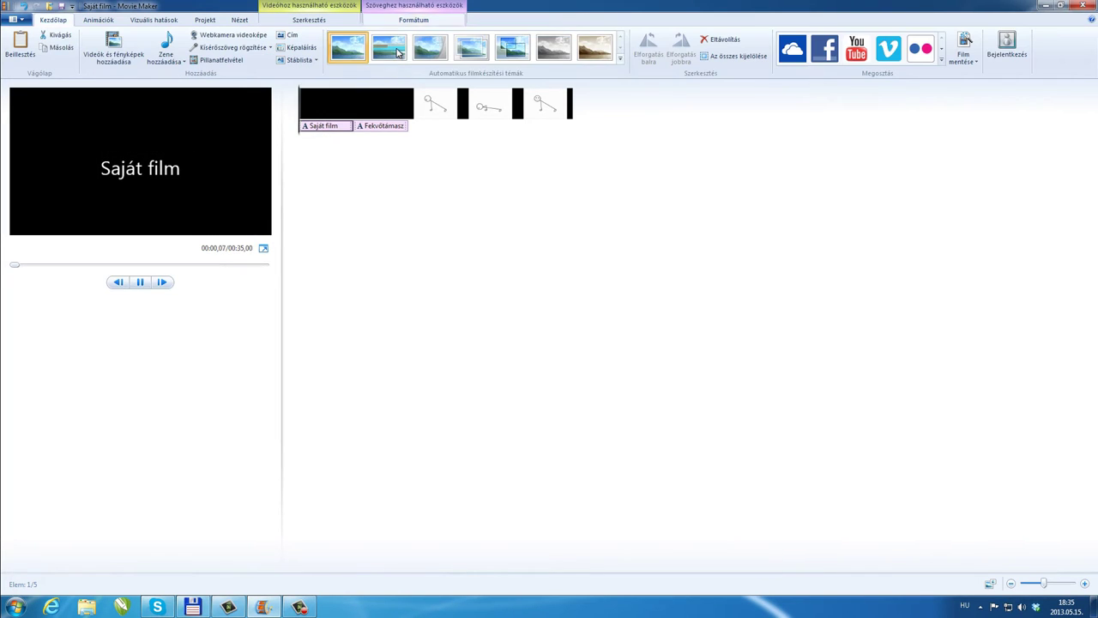
{"action": "left_click", "coordinate": [325, 106]}
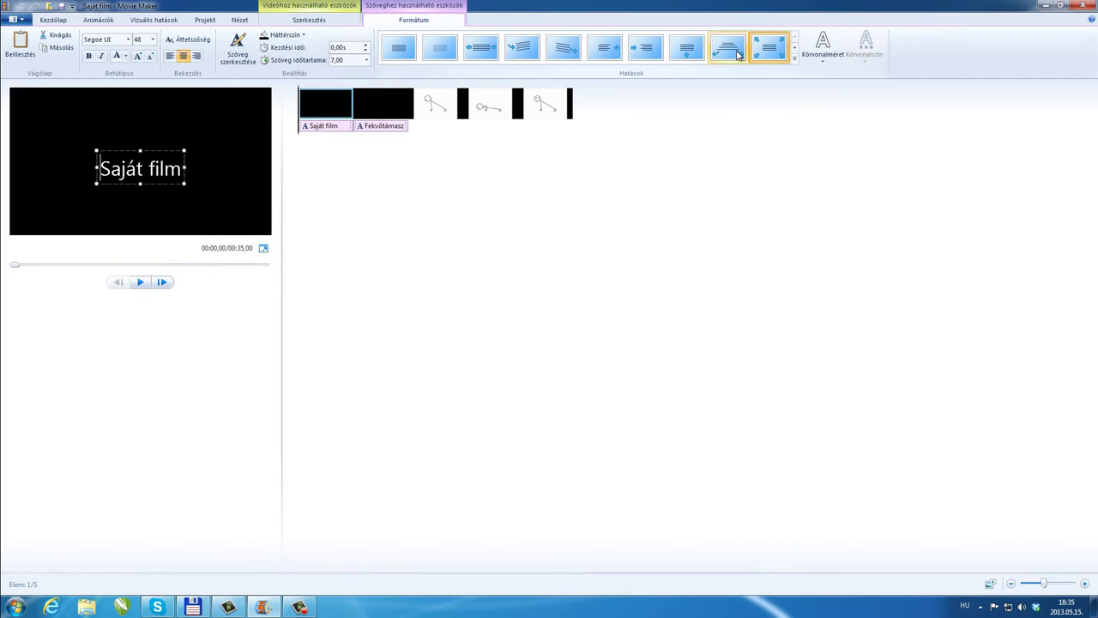
{"action": "left_click", "coordinate": [794, 60]}
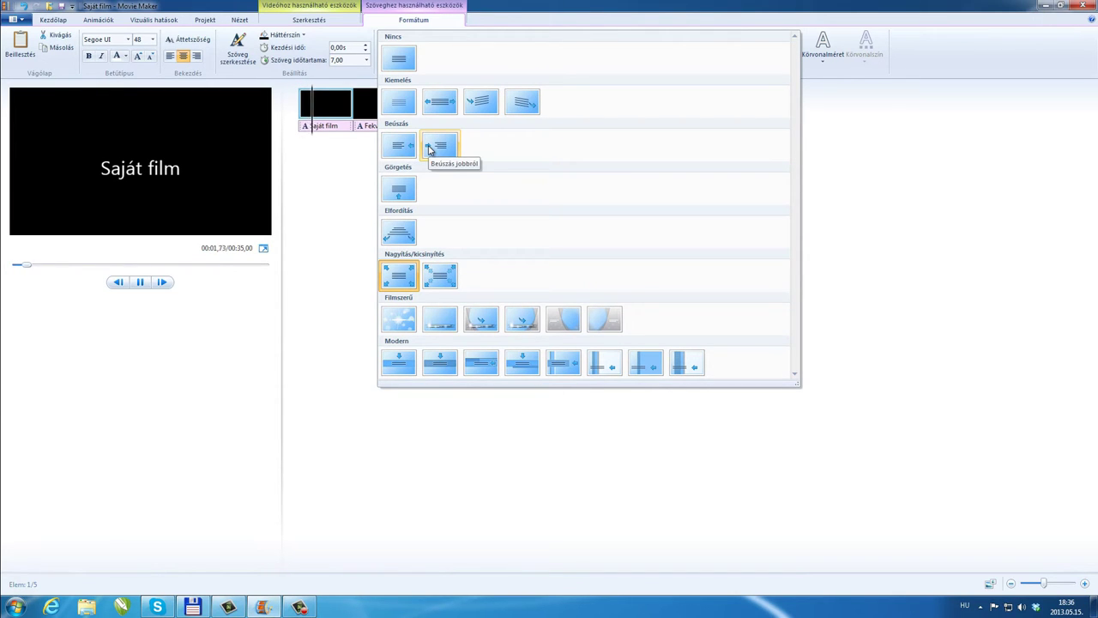
{"action": "left_click", "coordinate": [403, 277]}
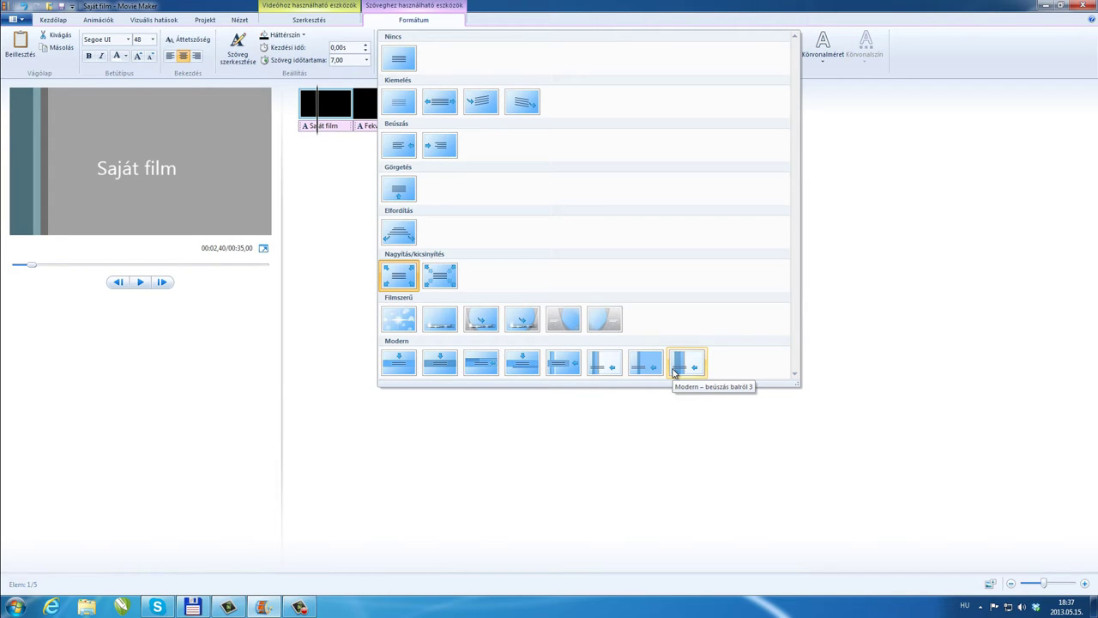
{"action": "left_click", "coordinate": [386, 323]}
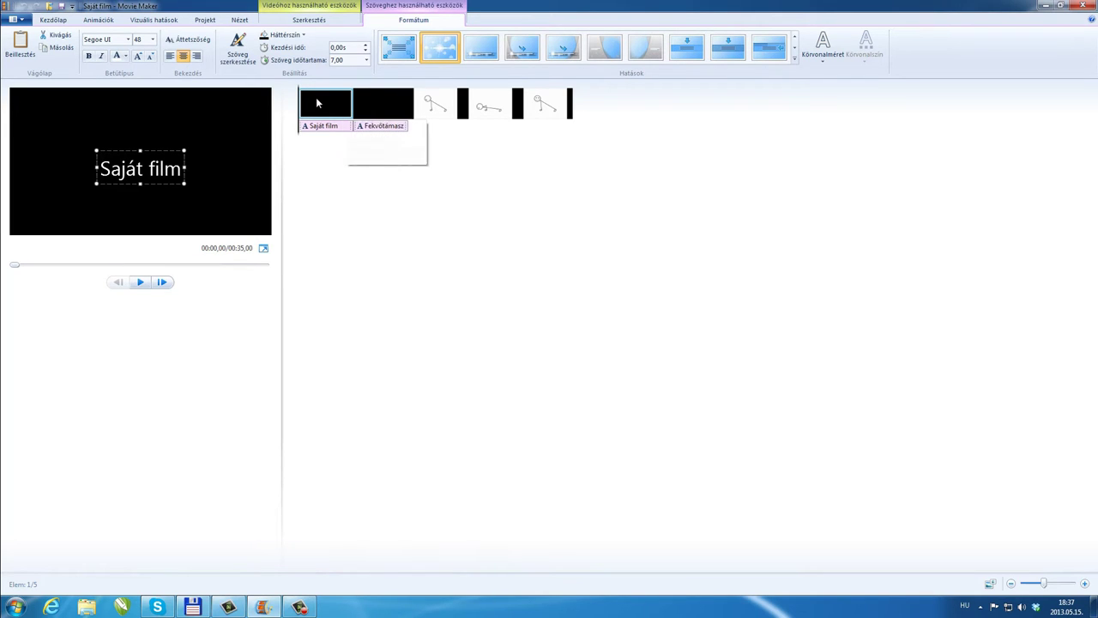
Delete the extra "Saját film" title clip from the start of the timeline
{"action": "key", "text": "Delete"}
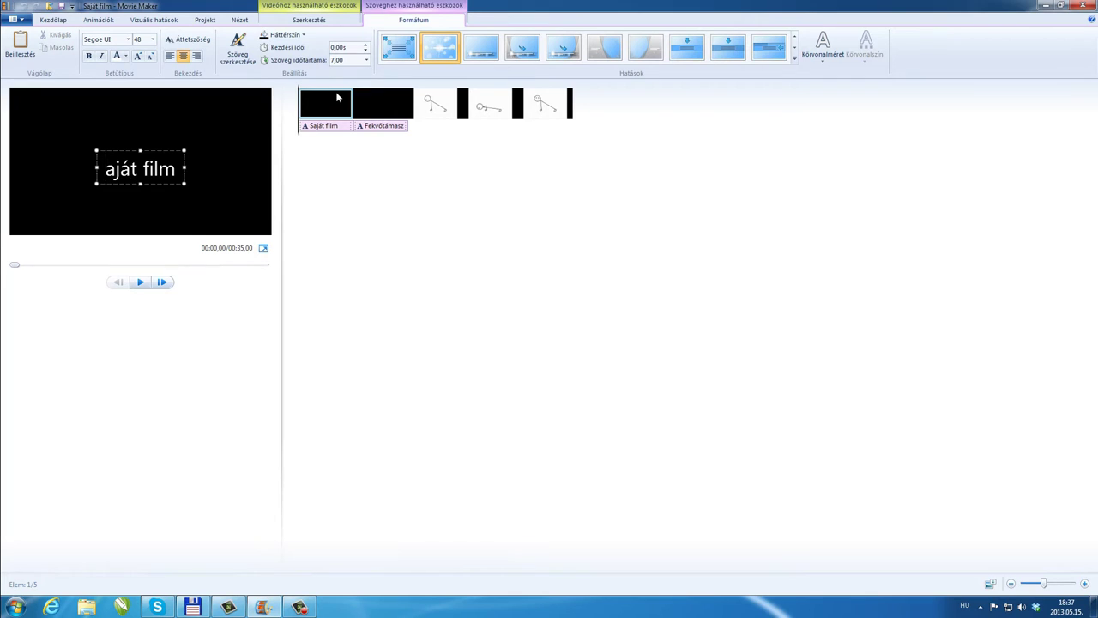
{"action": "left_click", "coordinate": [336, 101]}
{"action": "key", "text": "Delete"}
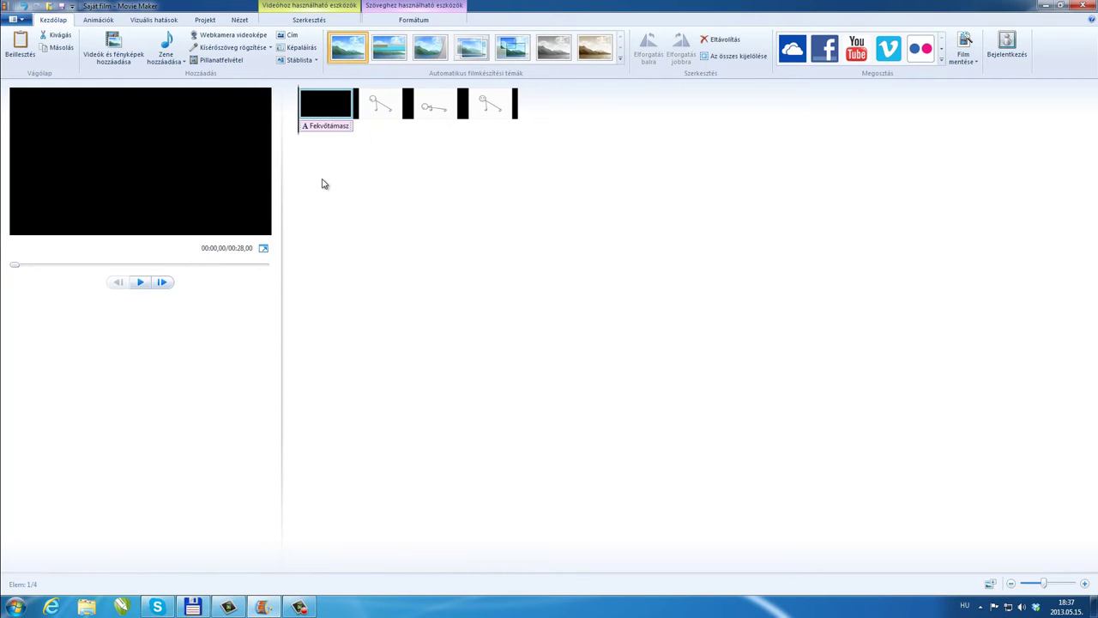
Apply the second Filmszerű text effect to the "Fekvőtámasz" title
{"action": "left_click", "coordinate": [392, 20]}
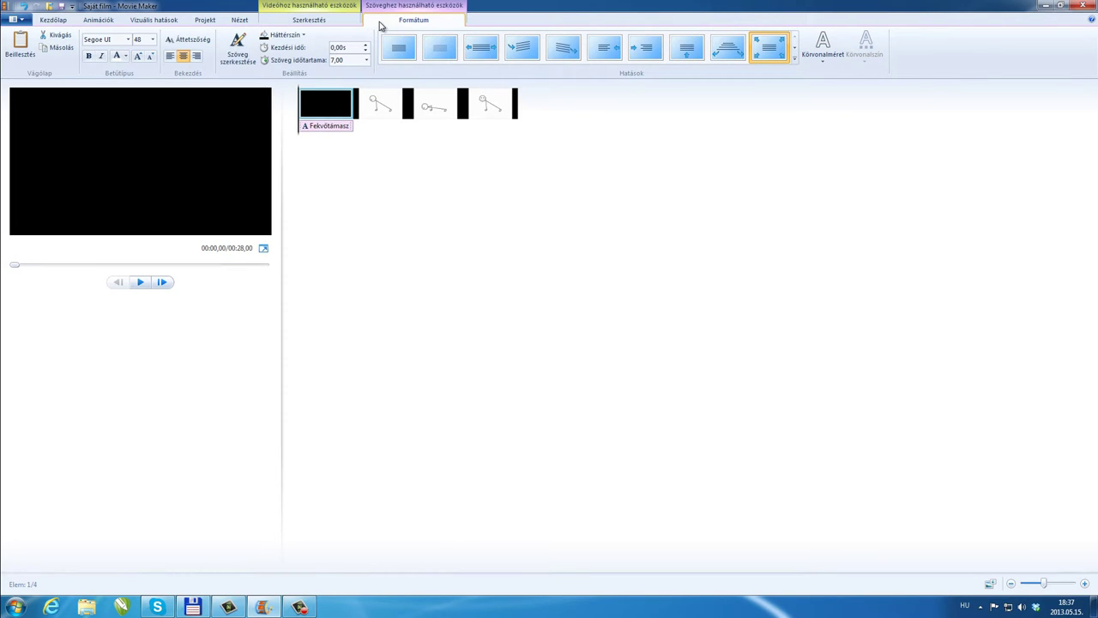
{"action": "left_click", "coordinate": [795, 58]}
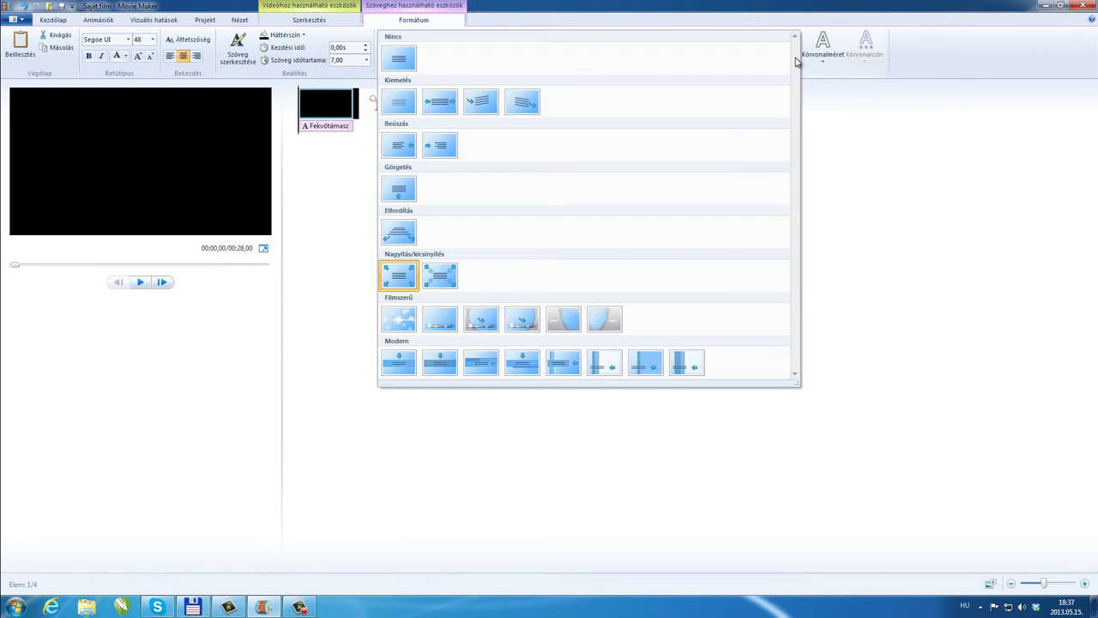
{"action": "left_click", "coordinate": [434, 321]}
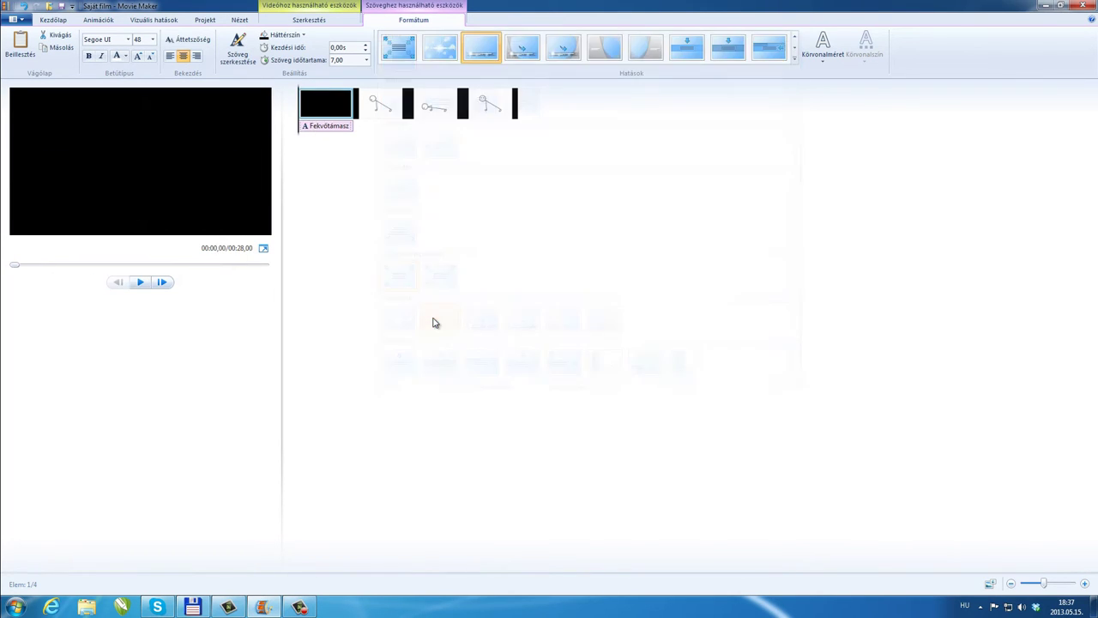
Add a credits (Stáblista) clip after the last picture at the end of the film
{"action": "left_click", "coordinate": [517, 114]}
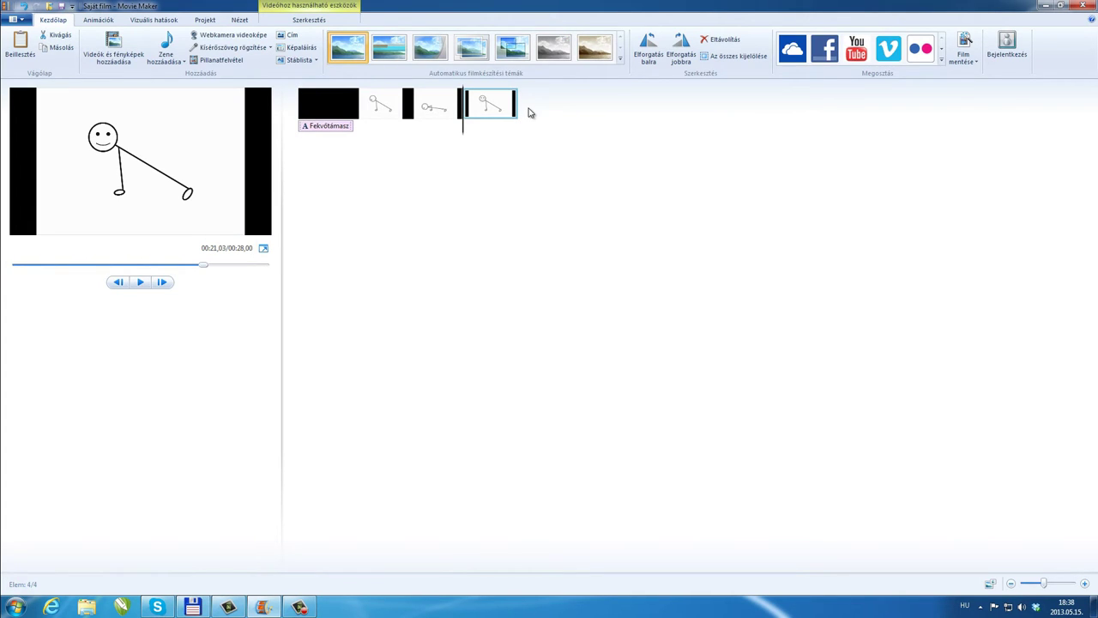
{"action": "left_click", "coordinate": [470, 134]}
{"action": "left_click_drag", "start_coordinate": [478, 137], "coordinate": [521, 136]}
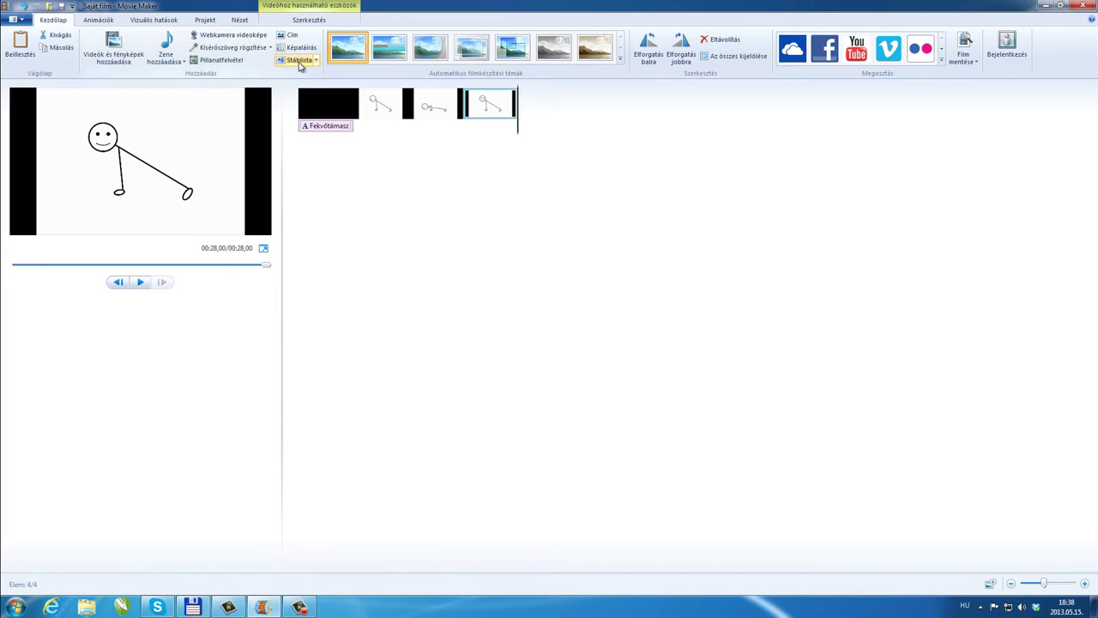
{"action": "left_click", "coordinate": [312, 67]}
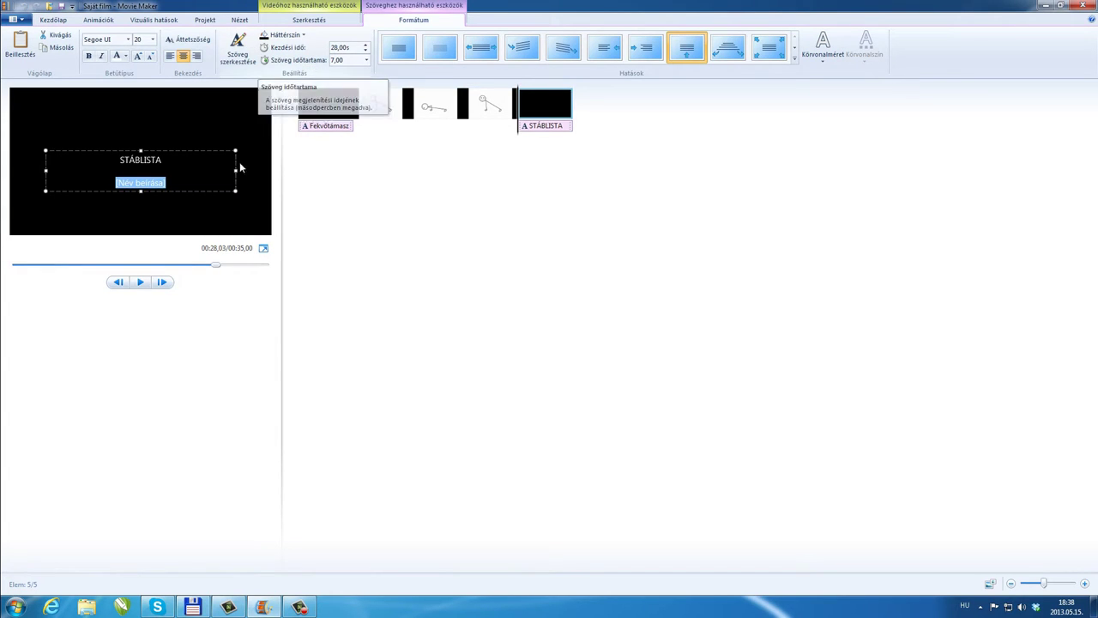
Replace all the text on the credits clip with "Egészségére!"
{"action": "left_click_drag", "start_coordinate": [177, 181], "coordinate": [114, 158]}
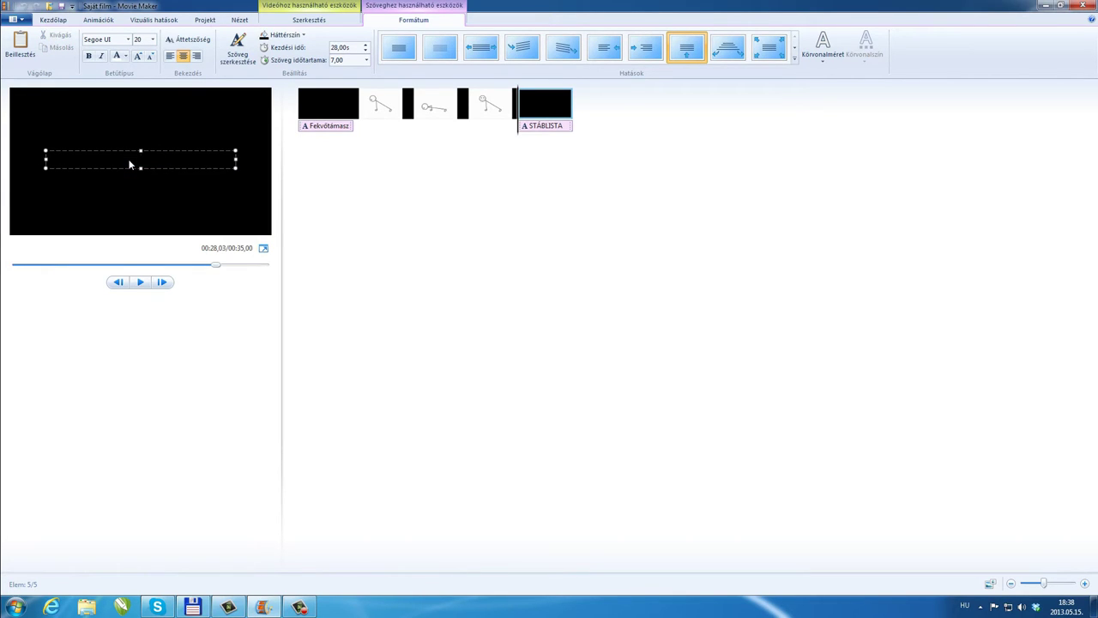
{"action": "type", "text": "K"}
{"action": "key", "text": "BackSpace"}
{"action": "type", "text": "Ege"}
{"action": "type", "text": "észsége"}
{"action": "type", "text": "re"}
{"action": "type", "text": "!"}
{"action": "left_click", "coordinate": [362, 197]}
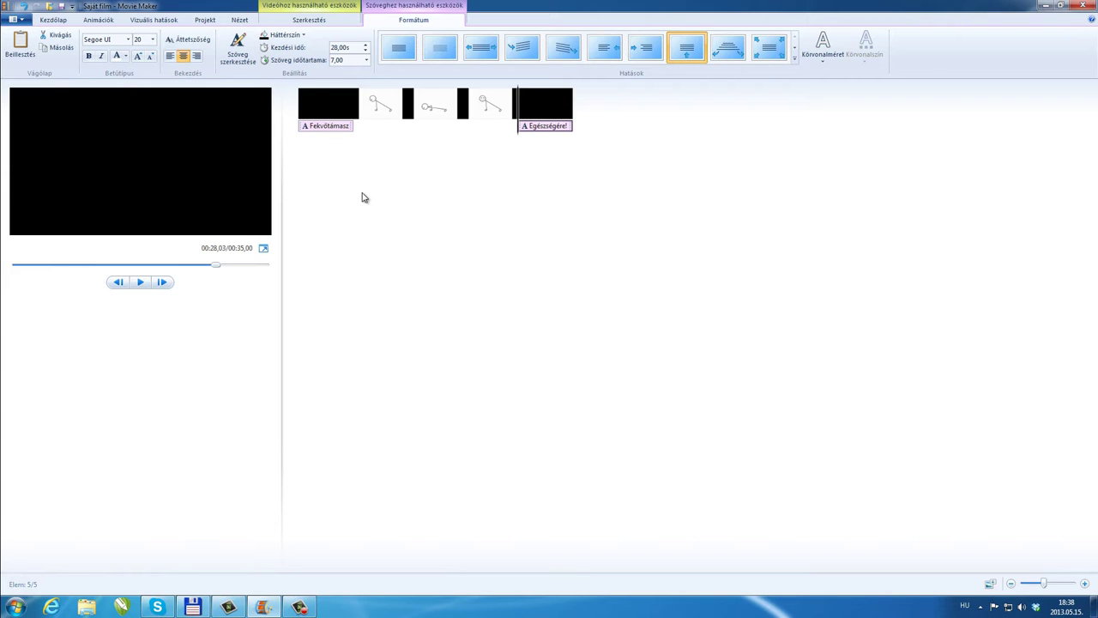
Paste five copies of the stick 1.jpg and stick 2.jpg pair after stick 3.jpg, and move stick 3.jpg right before the closing credits
{"action": "left_click", "coordinate": [384, 107]}
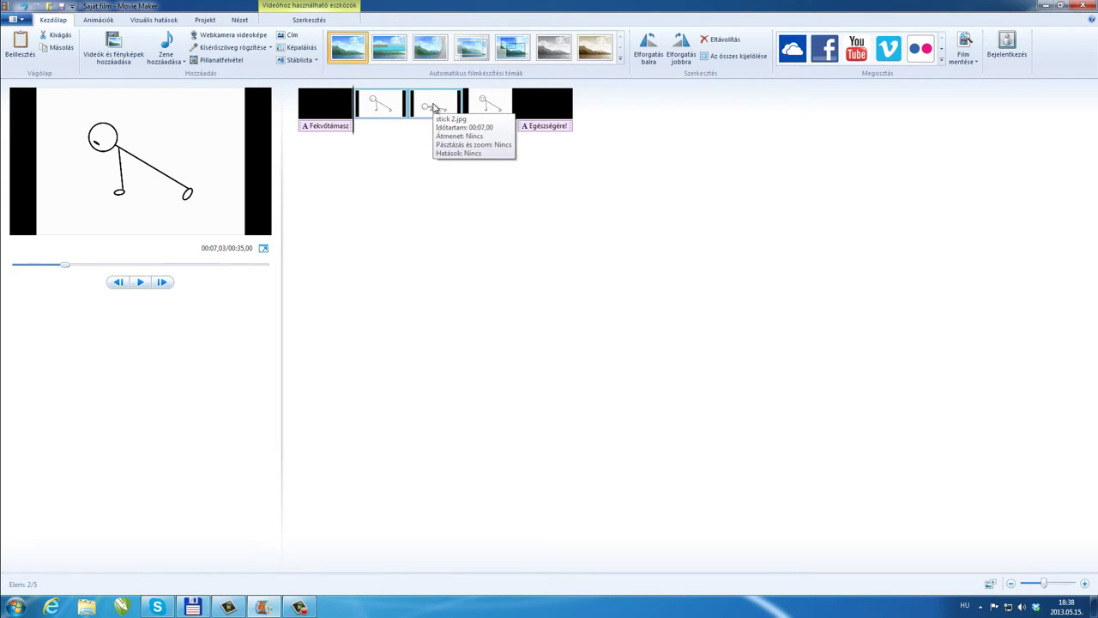
{"action": "left_click", "coordinate": [434, 107], "text": "ctrl"}
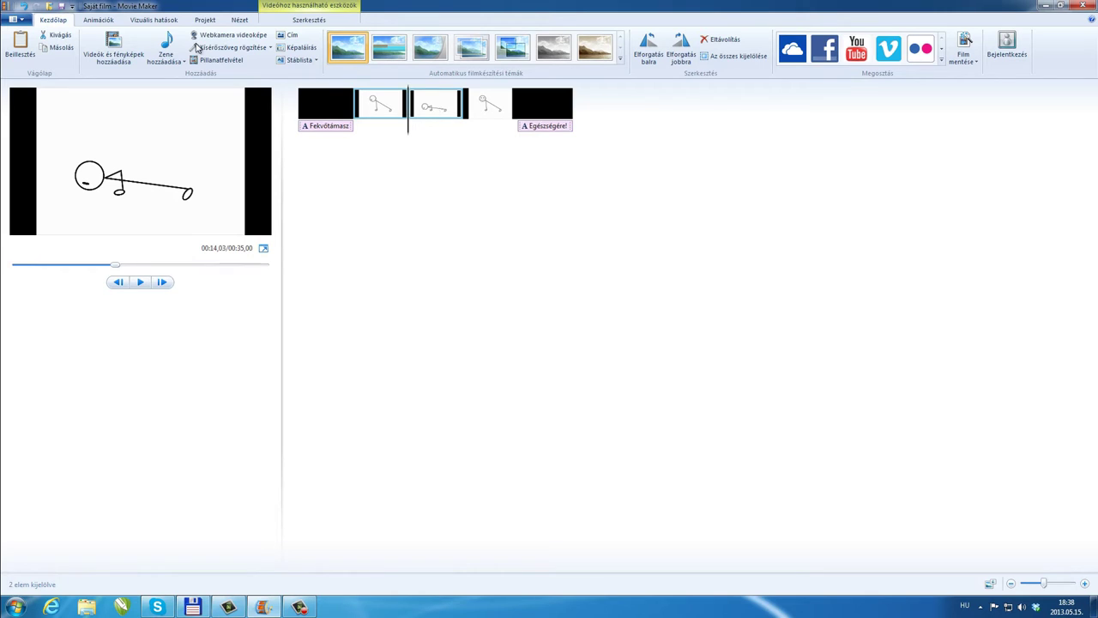
{"action": "left_click", "coordinate": [467, 107]}
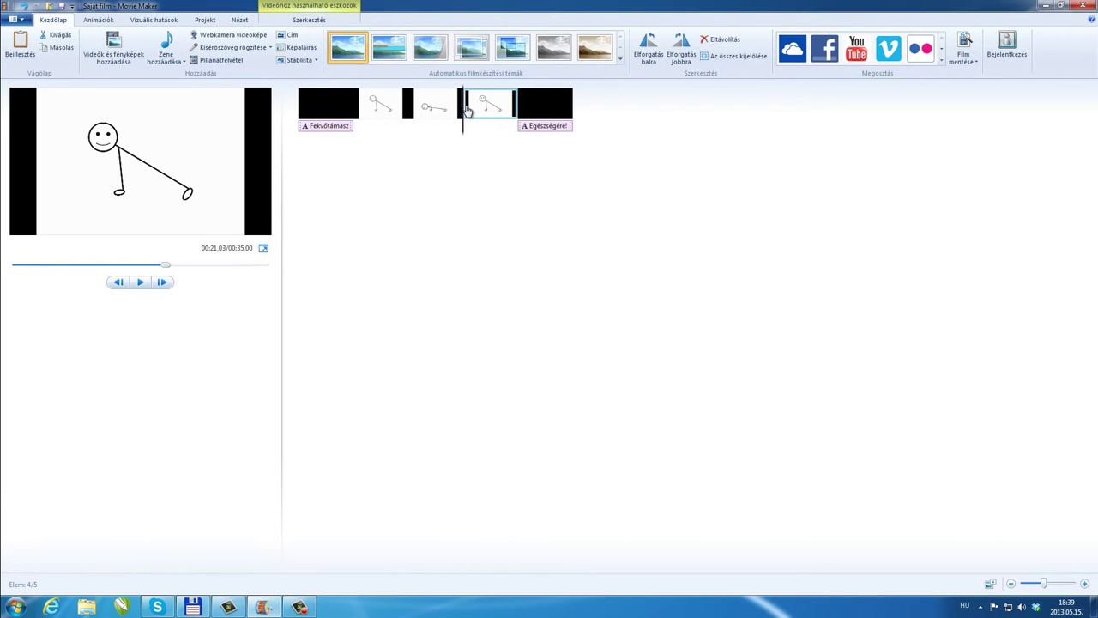
{"action": "key", "text": "ctrl+v"}
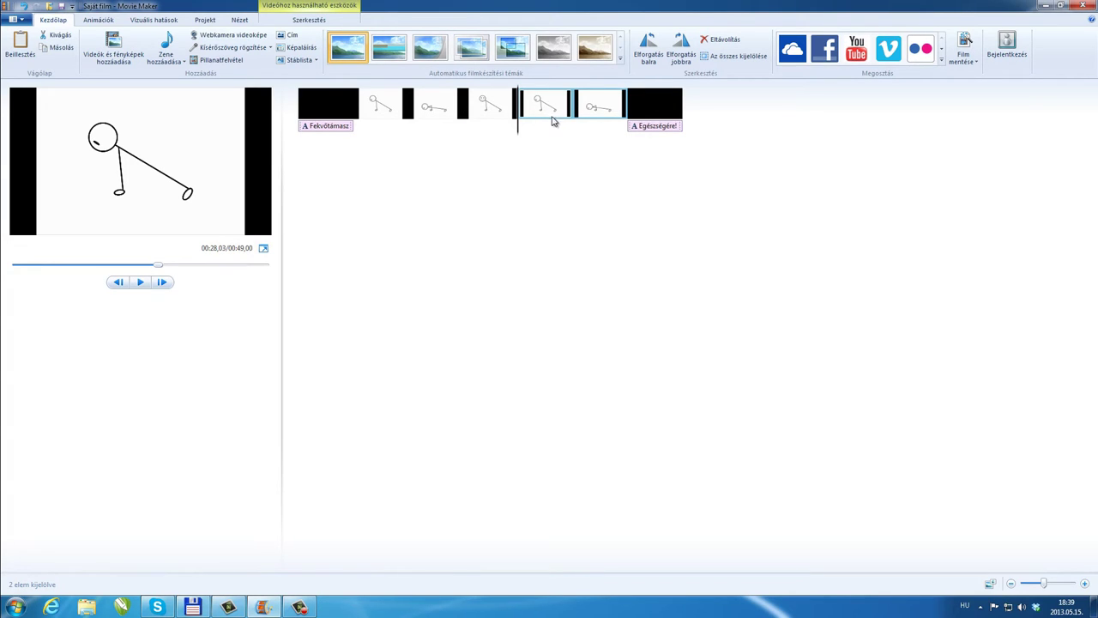
{"action": "key", "text": "ctrl+v"}
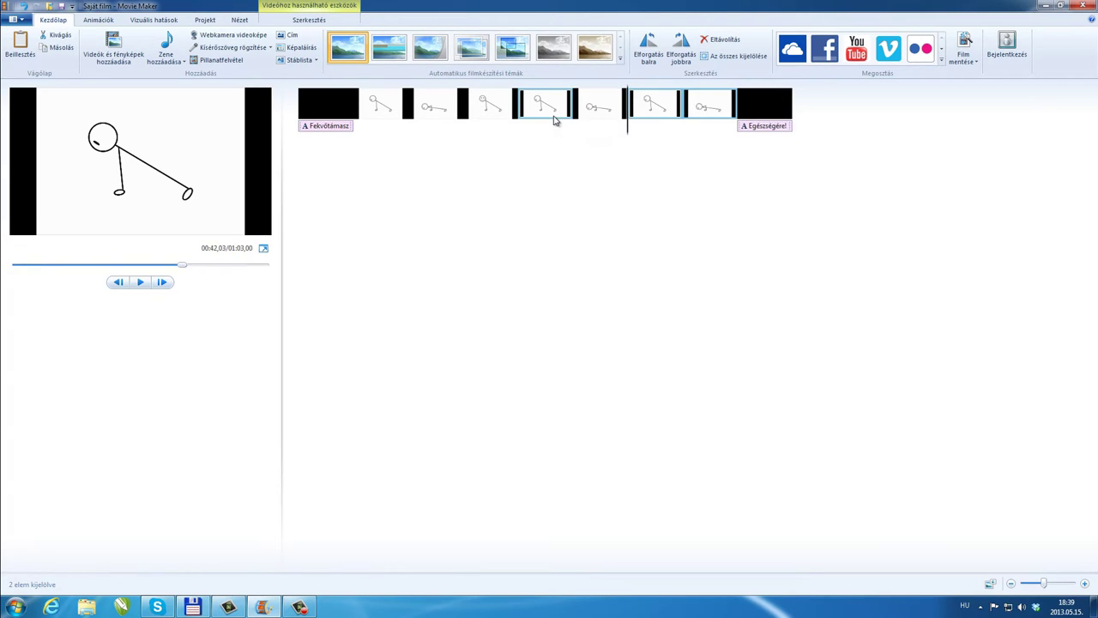
{"action": "key", "text": "ctrl+v"}
{"action": "key", "text": "ctrl+v"}
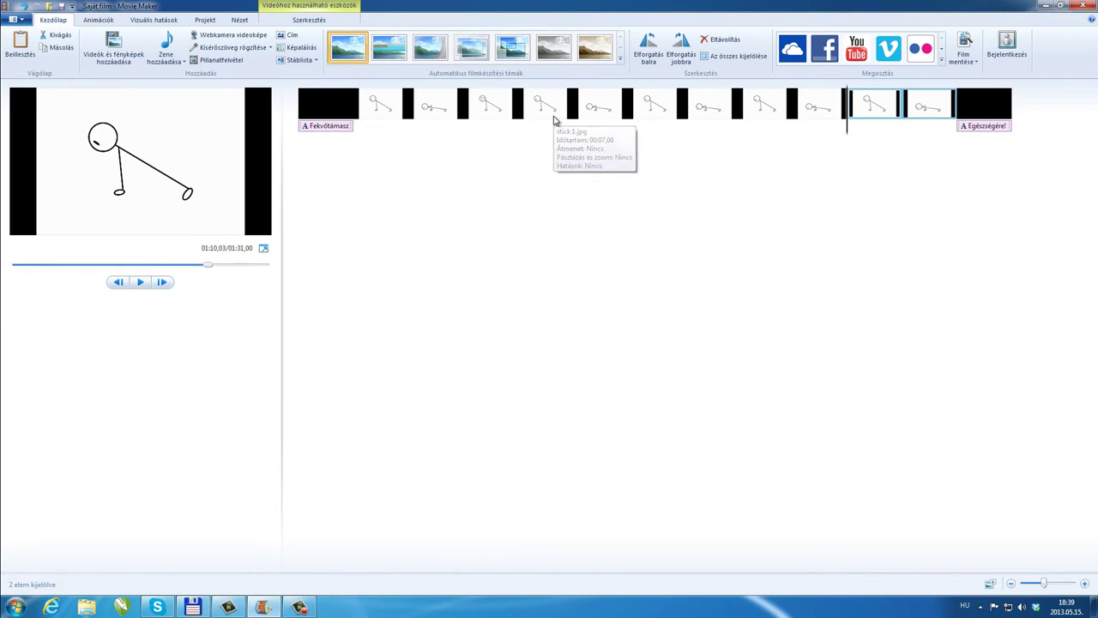
{"action": "key", "text": "ctrl+v"}
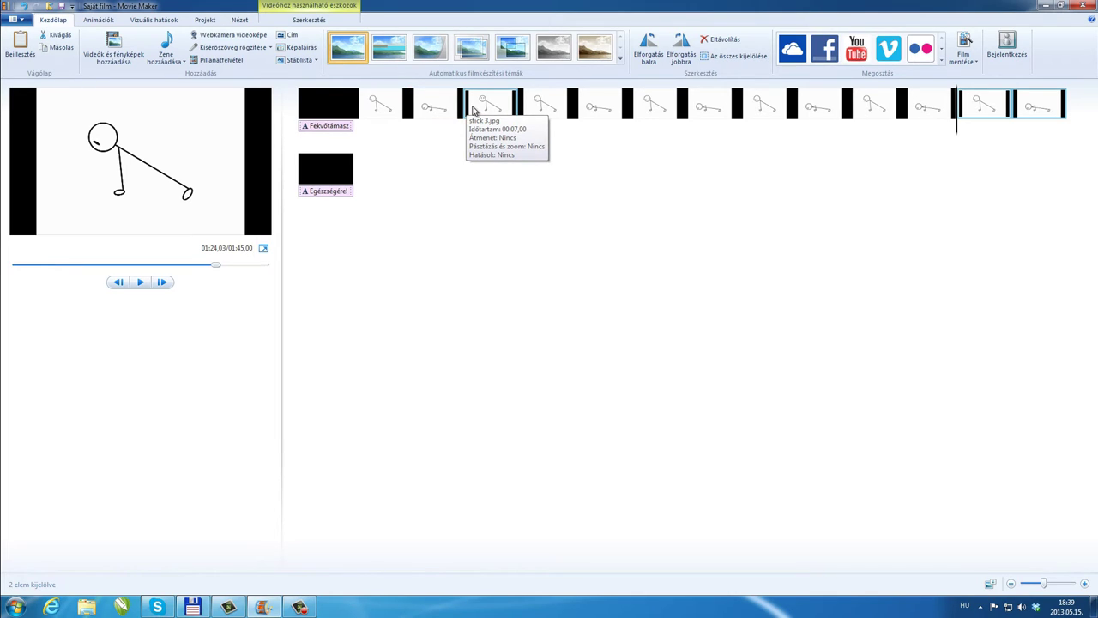
{"action": "left_click_drag", "start_coordinate": [473, 109], "coordinate": [289, 180]}
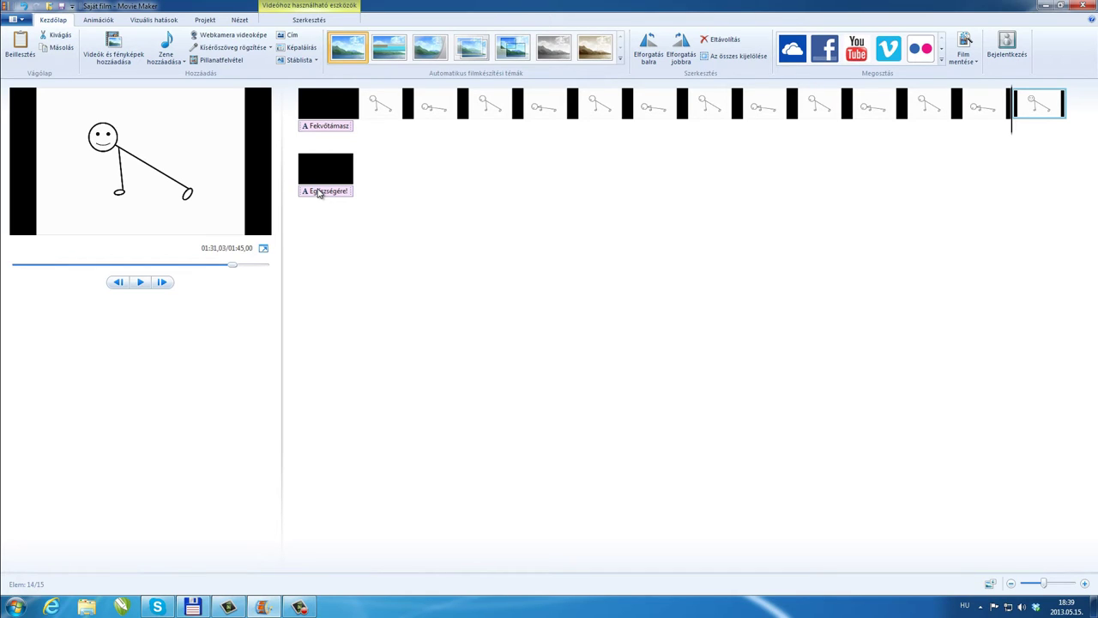
Set the duration of every stick-figure picture except the final stick 3.jpg to 0,30 seconds
{"action": "left_click", "coordinate": [371, 118]}
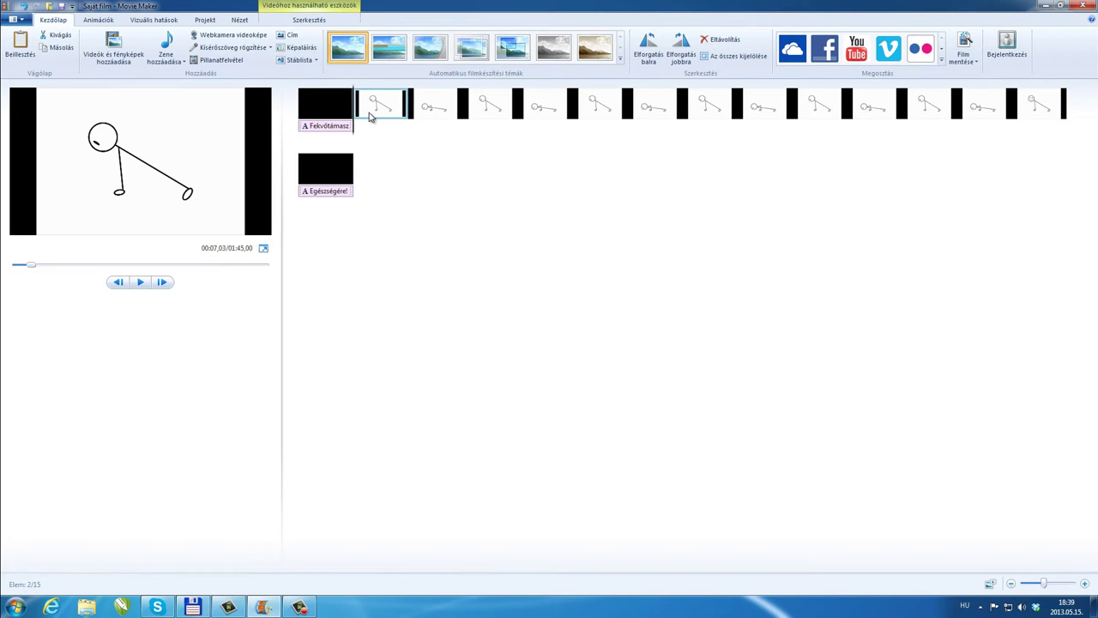
{"action": "left_click", "coordinate": [974, 109], "text": "shift"}
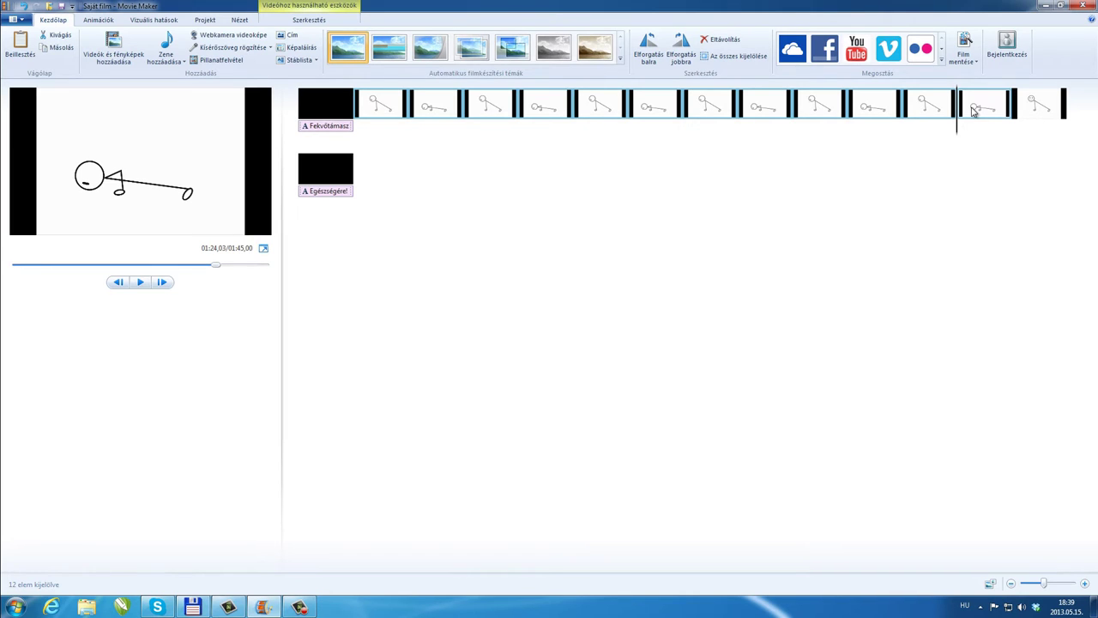
{"action": "left_click", "coordinate": [331, 20]}
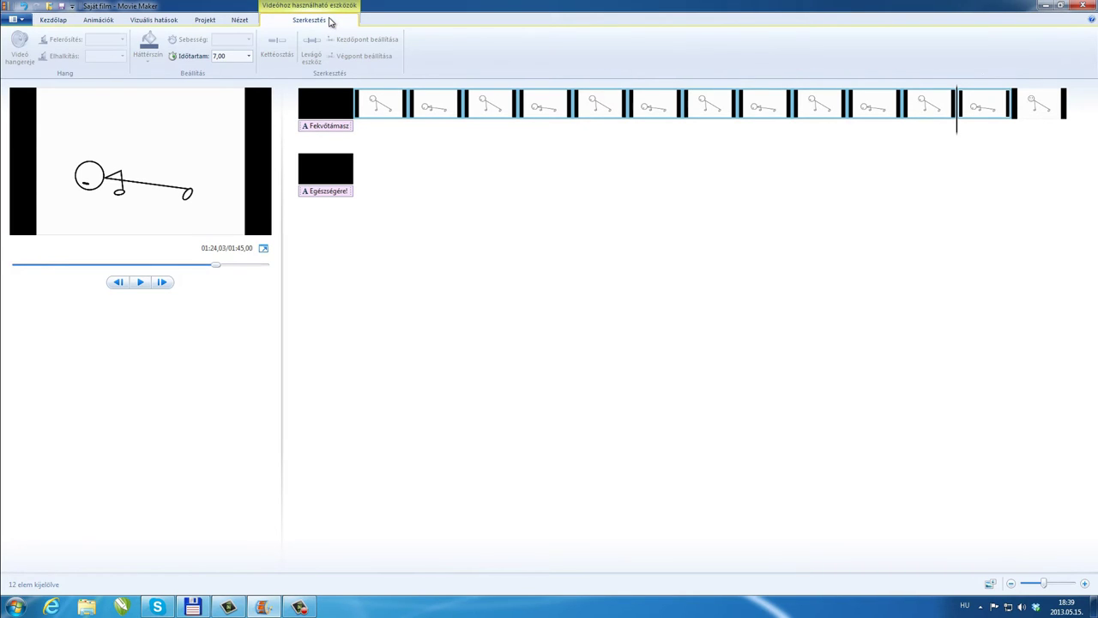
{"action": "left_click", "coordinate": [215, 56]}
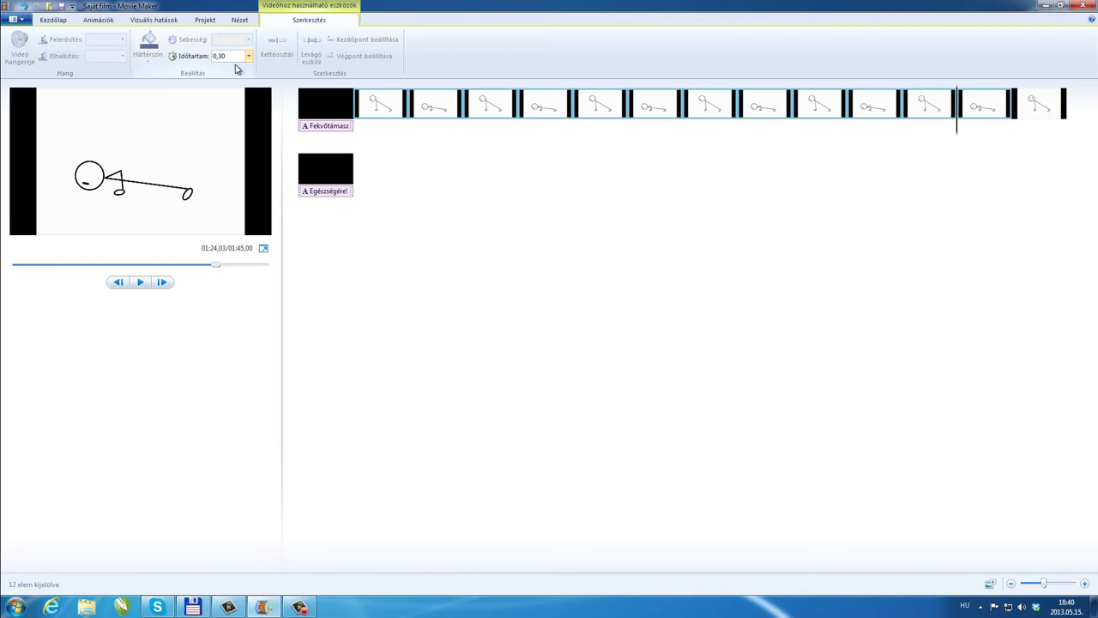
{"action": "left_click", "coordinate": [461, 165]}
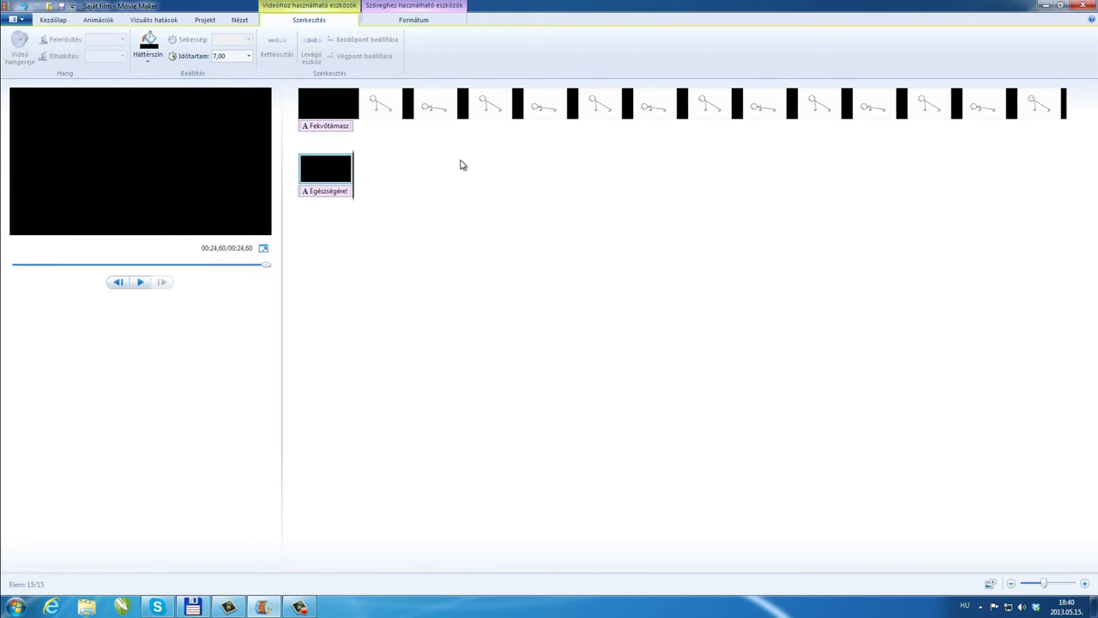
Set the opening title text's start time to 1,00 s and its text duration to 5 seconds
{"action": "left_click", "coordinate": [326, 115]}
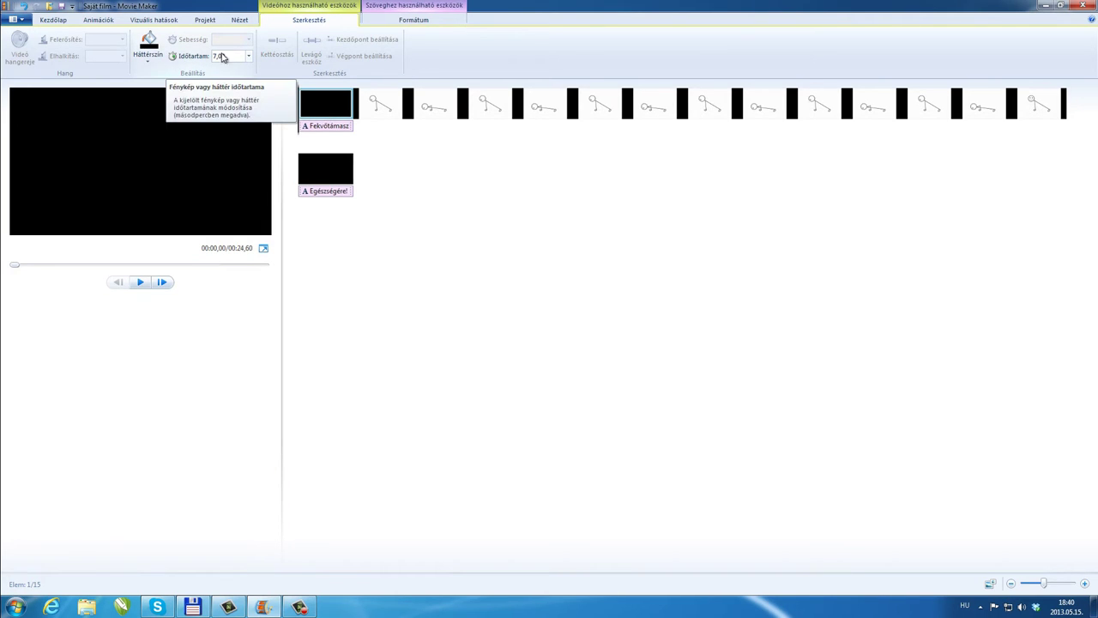
{"action": "left_click", "coordinate": [59, 20]}
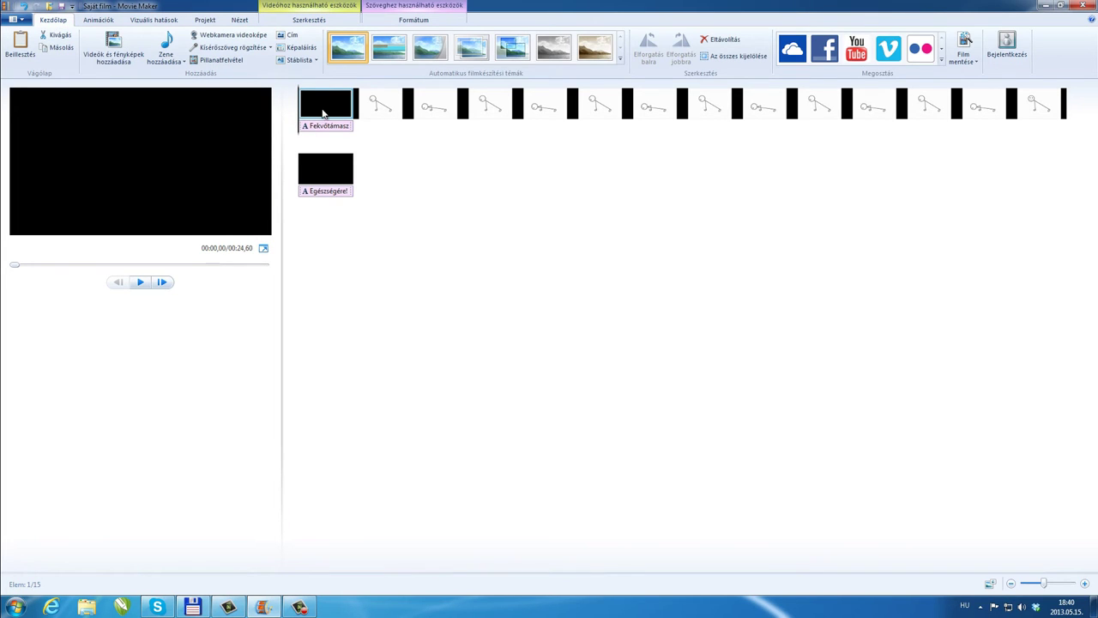
{"action": "left_click", "coordinate": [395, 21]}
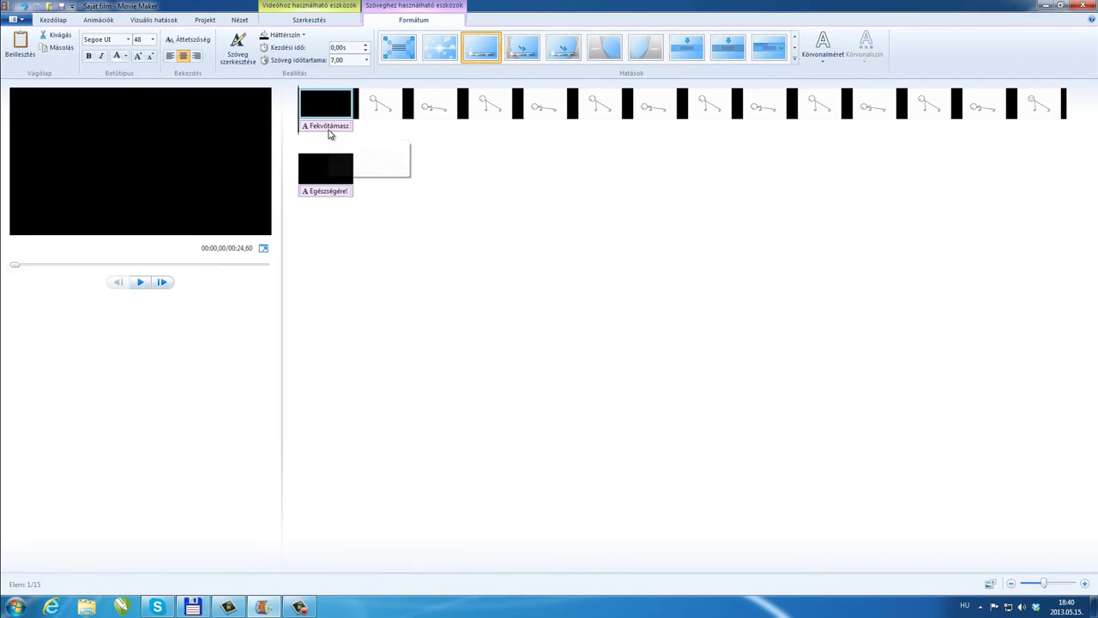
{"action": "left_click", "coordinate": [336, 48]}
{"action": "key", "text": "End"}
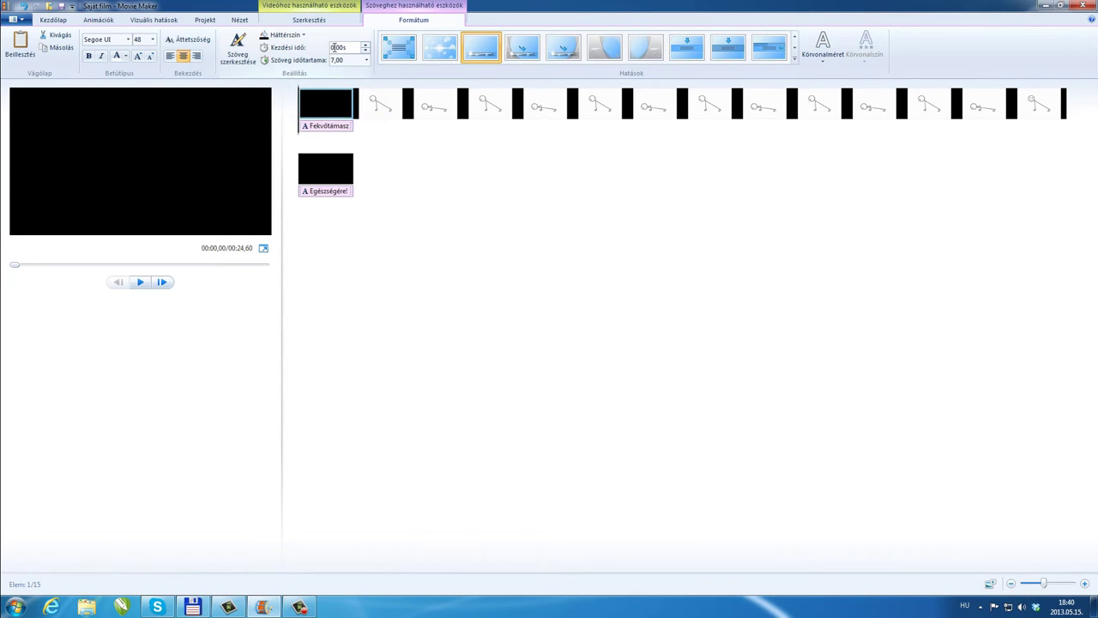
{"action": "type", "text": "1"}
{"action": "left_click", "coordinate": [333, 60]}
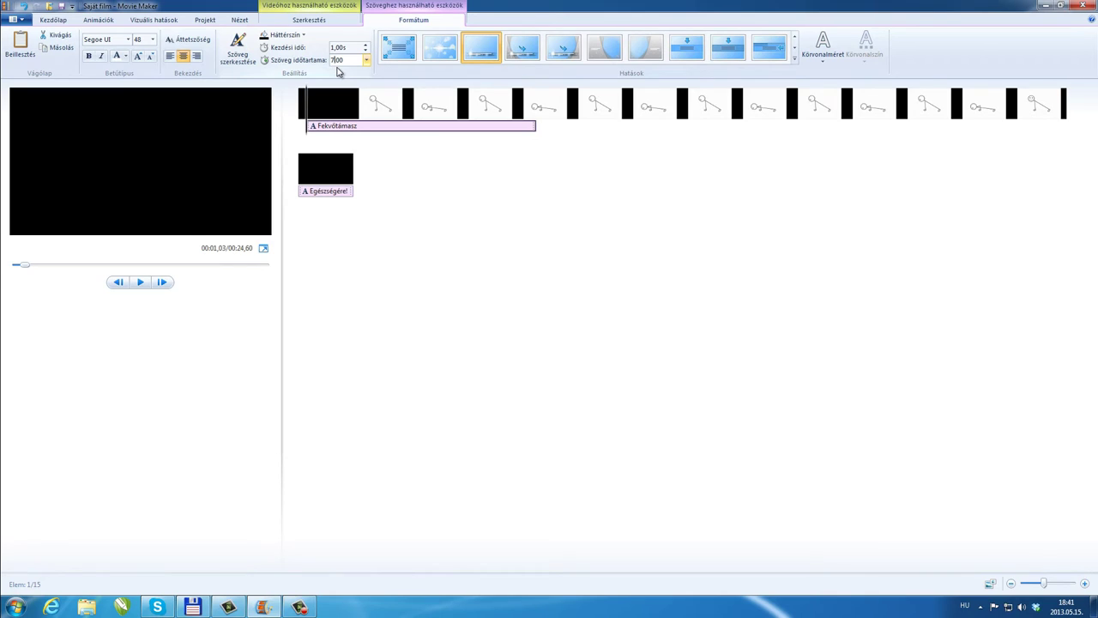
{"action": "key", "text": "BackSpace"}
{"action": "key", "text": "BackSpace"}
{"action": "type", "text": "5"}
Set the text duration of the closing credits clip to 5 seconds
{"action": "left_click", "coordinate": [334, 166]}
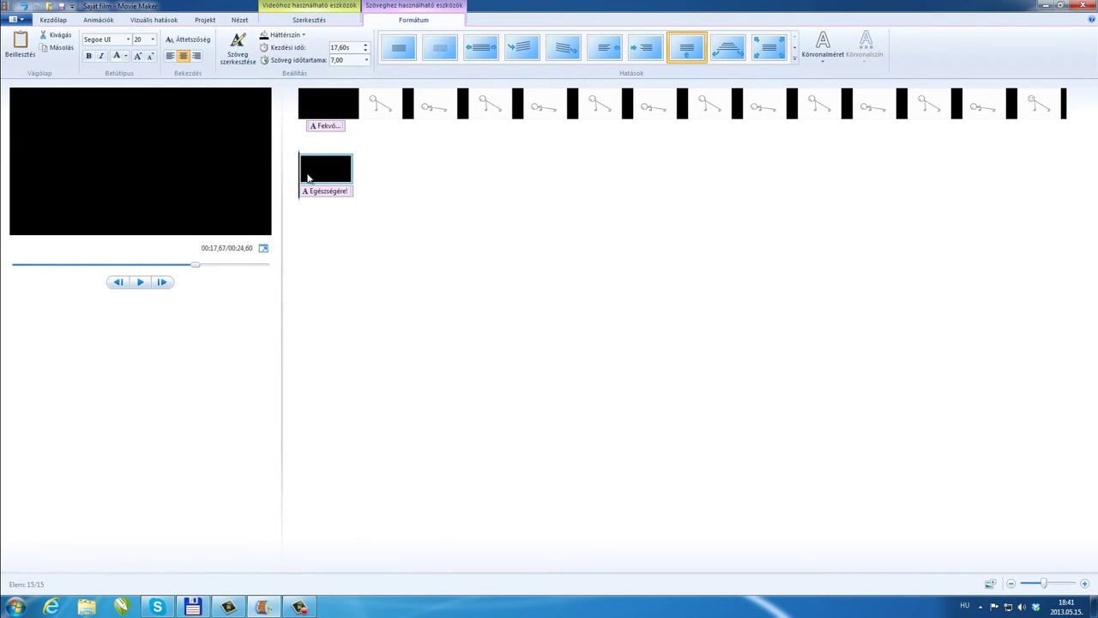
{"action": "left_click", "coordinate": [335, 60]}
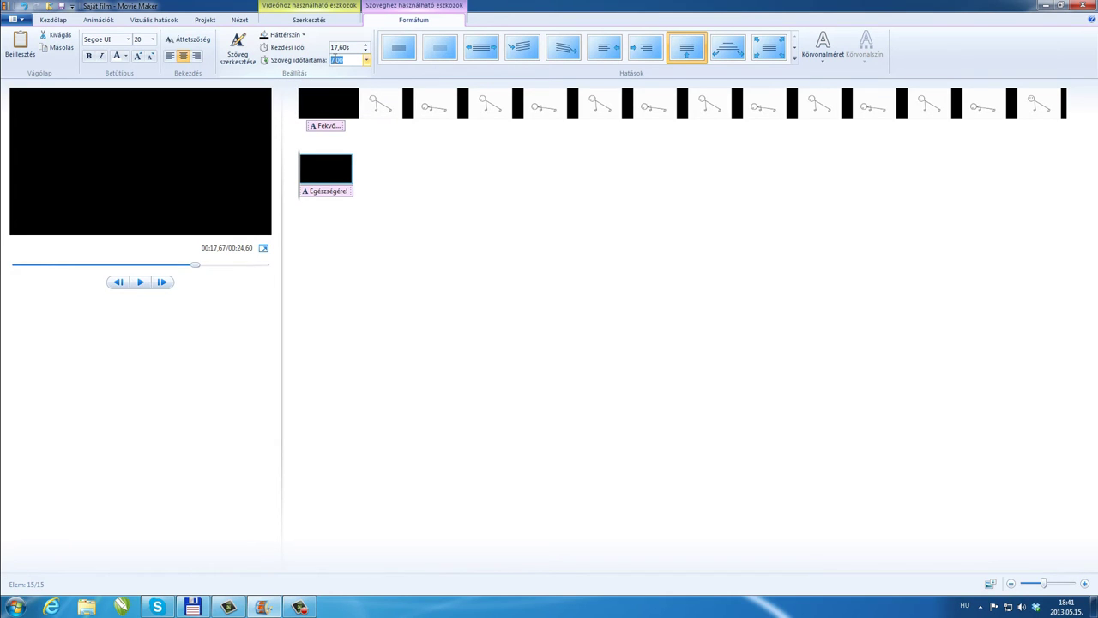
{"action": "left_click", "coordinate": [334, 60]}
{"action": "key", "text": "BackSpace"}
{"action": "type", "text": "5"}
Set the duration of the first stick-figure picture after the opening title to 1,30 seconds
{"action": "left_click", "coordinate": [352, 114]}
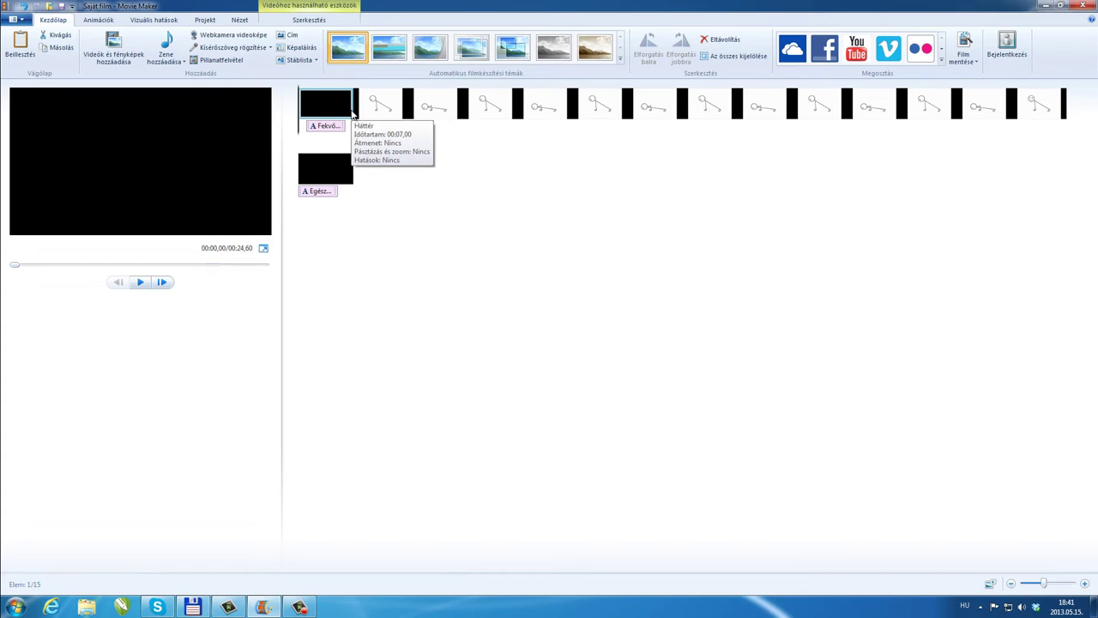
{"action": "left_click", "coordinate": [378, 110]}
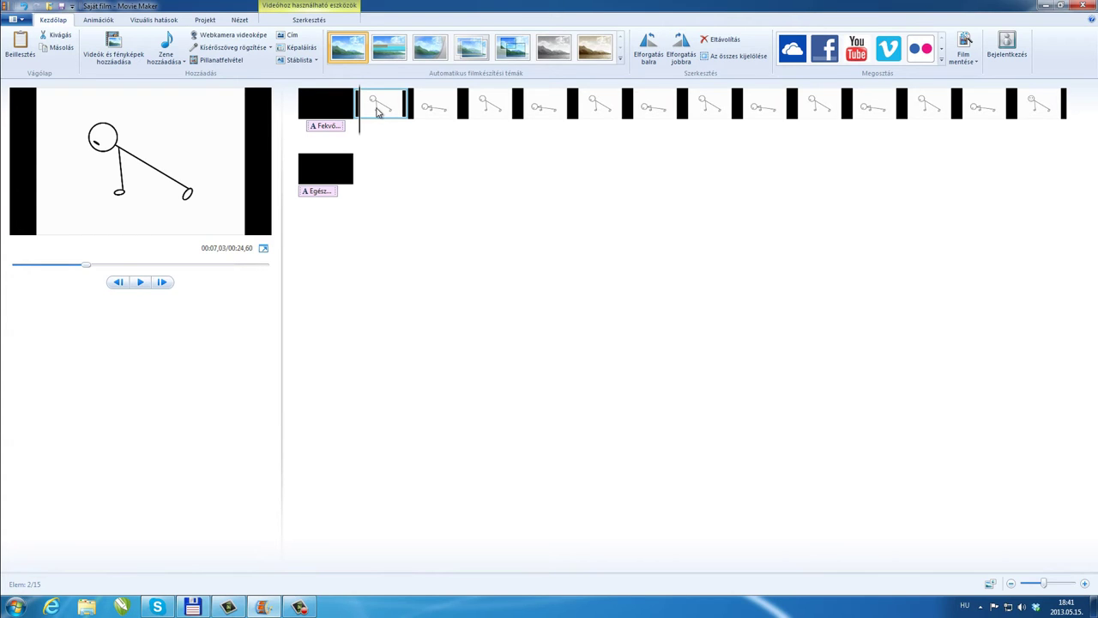
{"action": "left_click", "coordinate": [290, 20]}
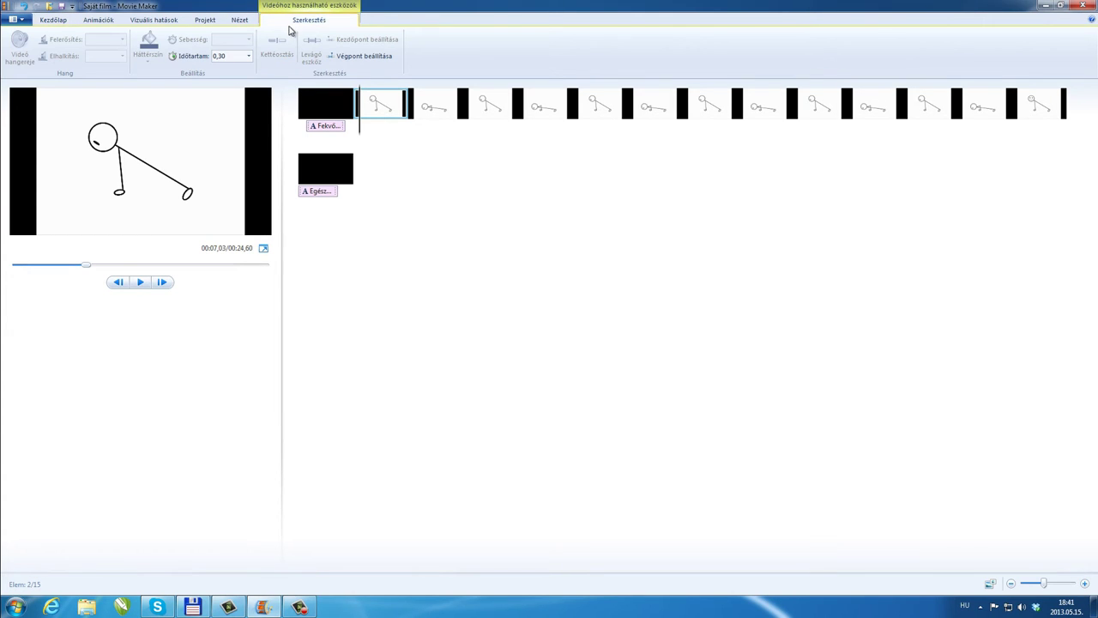
{"action": "key", "text": "Return"}
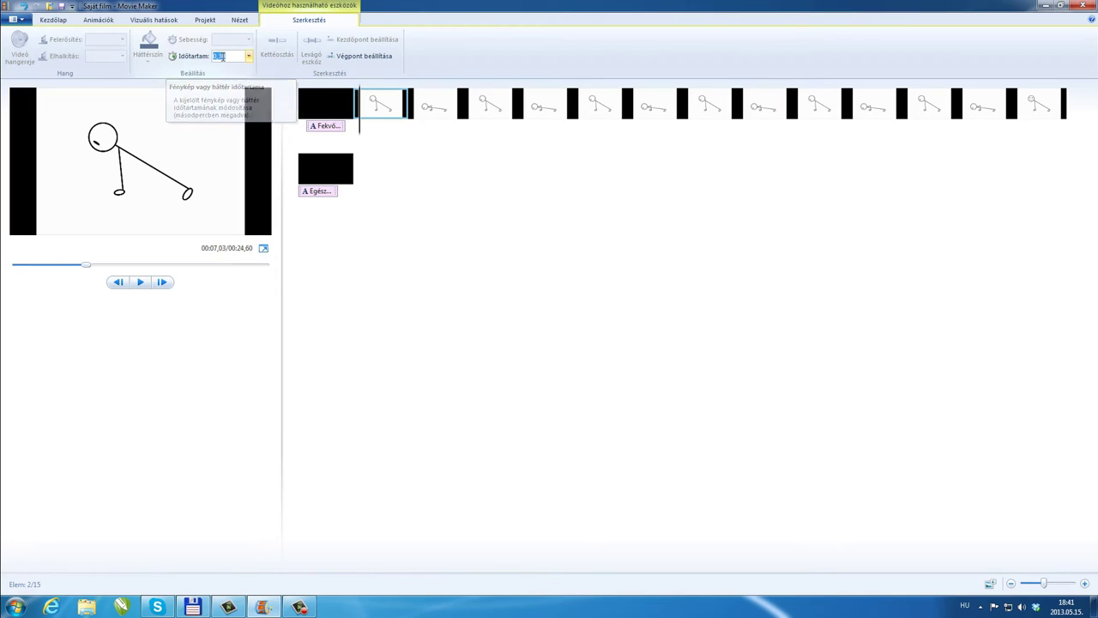
{"action": "left_click", "coordinate": [219, 55]}
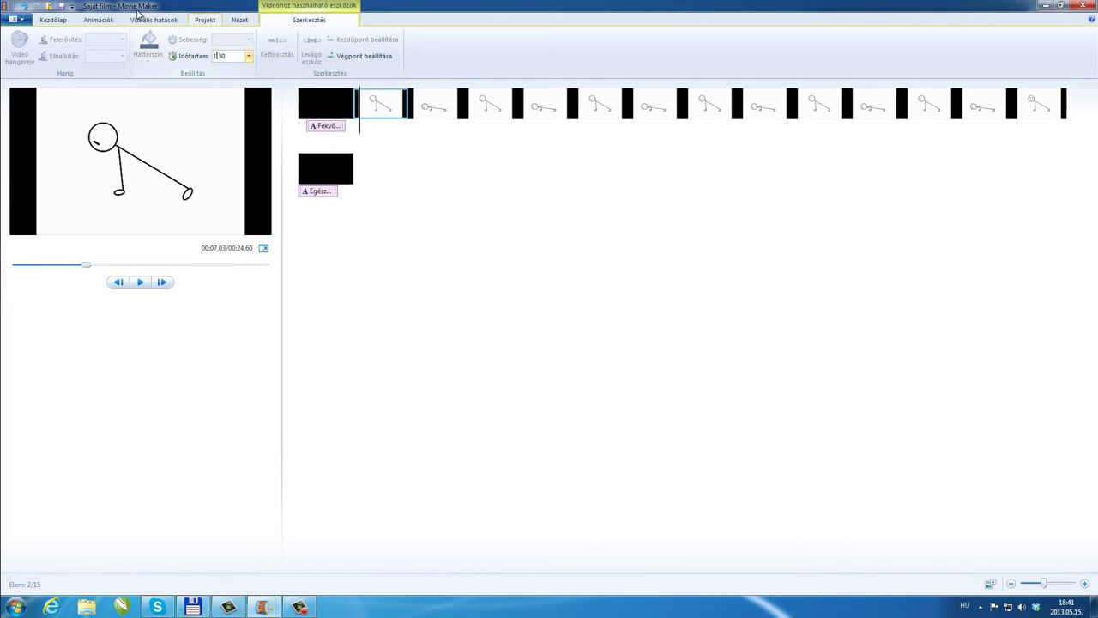
Apply the Elmosás transition to the first stick-figure picture and preview the film full screen from the beginning
{"action": "left_click", "coordinate": [105, 21]}
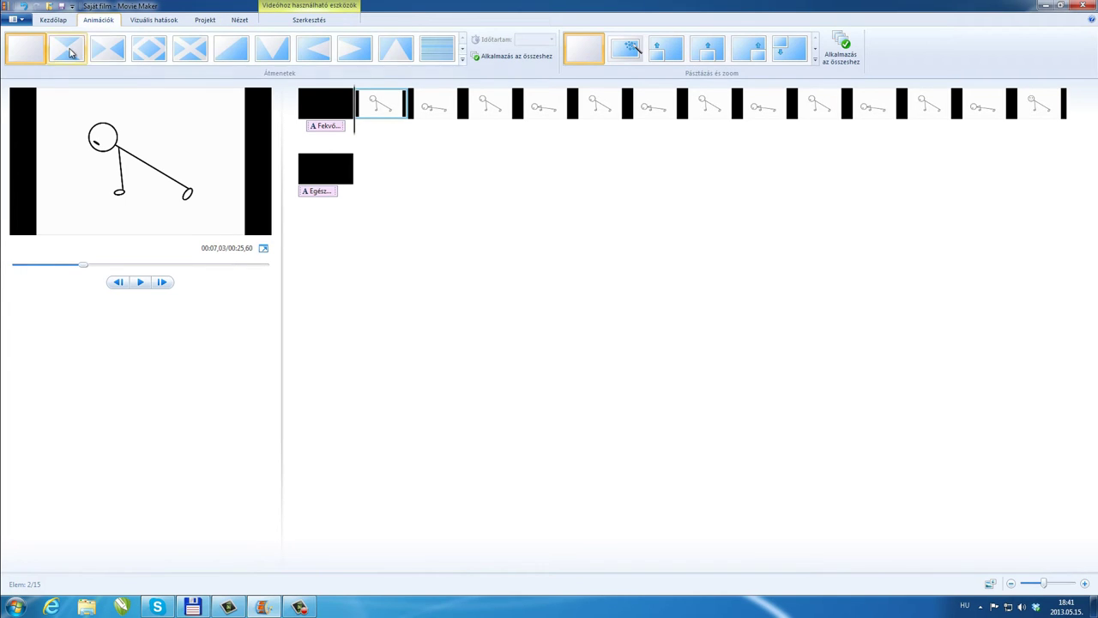
{"action": "left_click", "coordinate": [462, 61]}
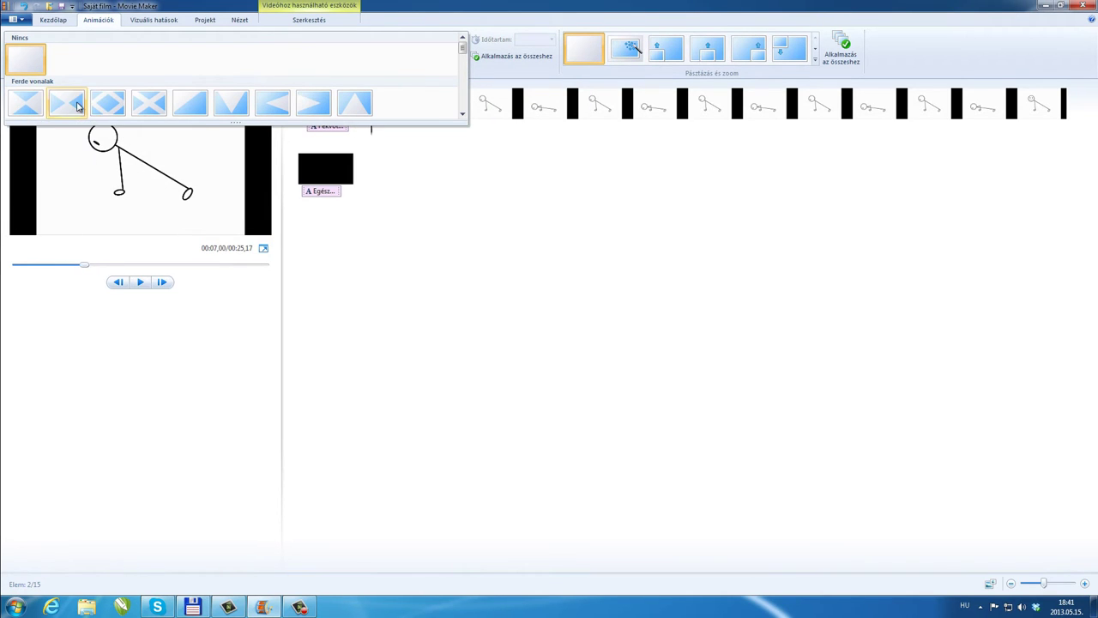
{"action": "scroll", "coordinate": [463, 54], "scroll_direction": "down", "scroll_amount": 4}
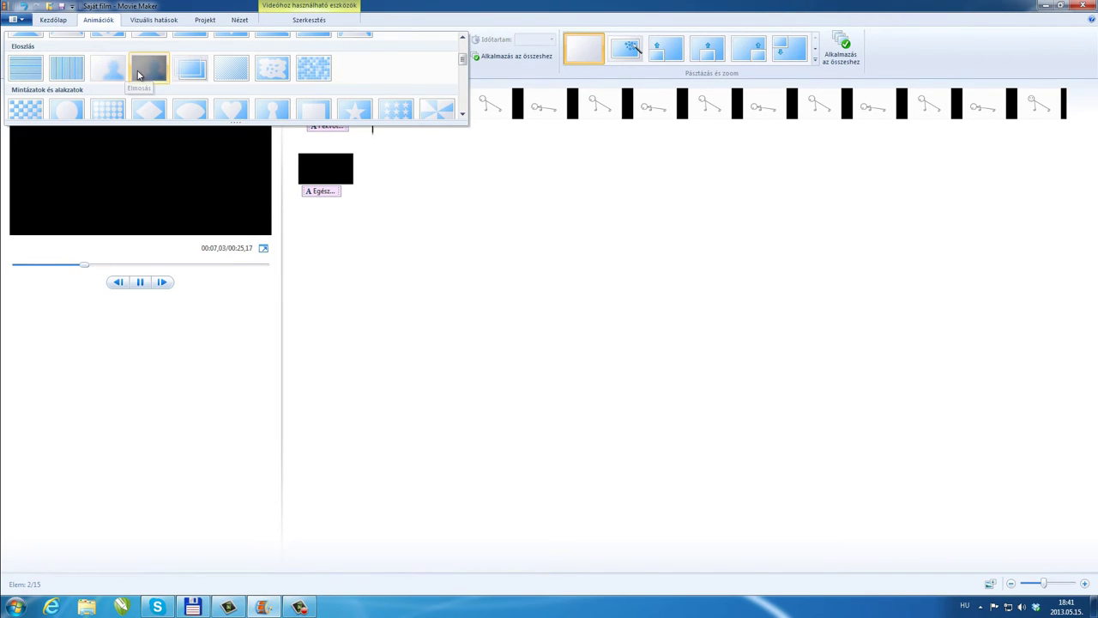
{"action": "left_click", "coordinate": [142, 74]}
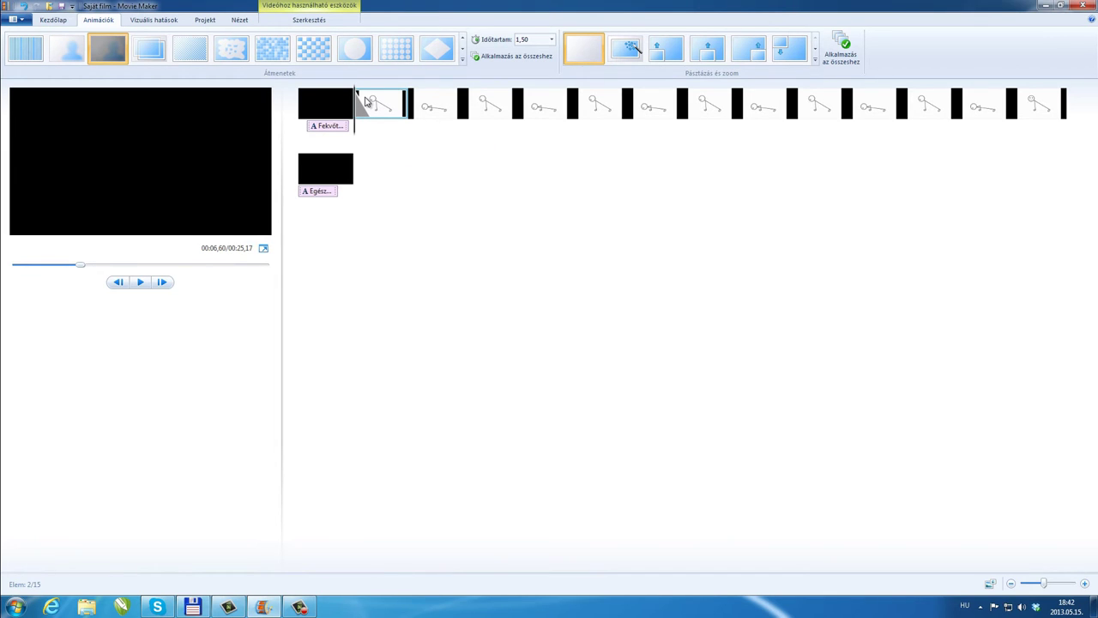
{"action": "left_click_drag", "start_coordinate": [84, 266], "coordinate": [5, 267]}
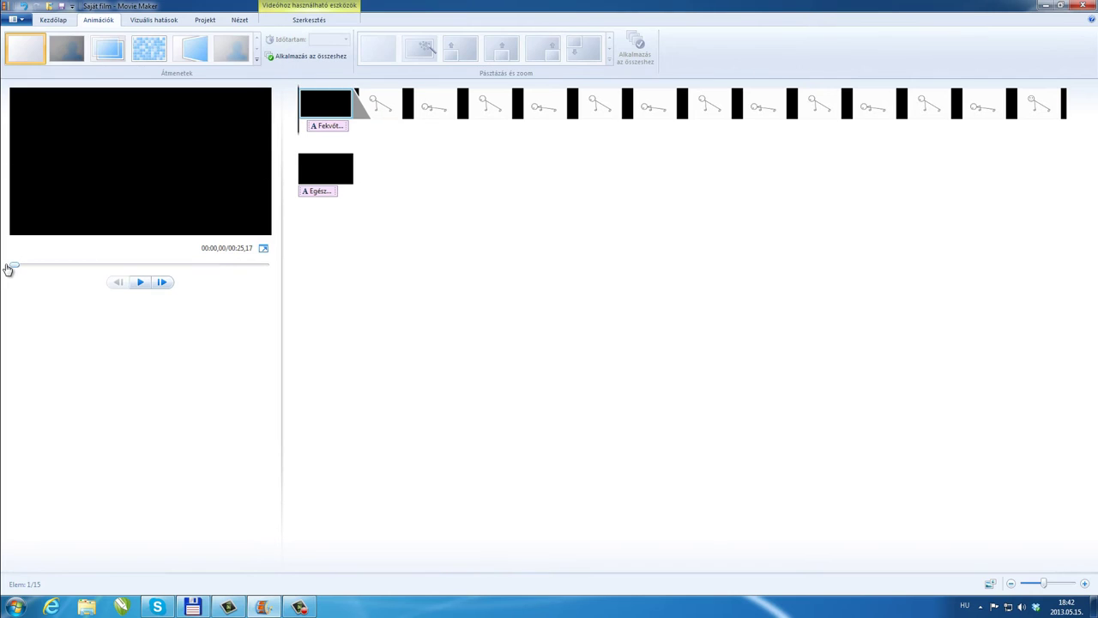
{"action": "left_click", "coordinate": [263, 249]}
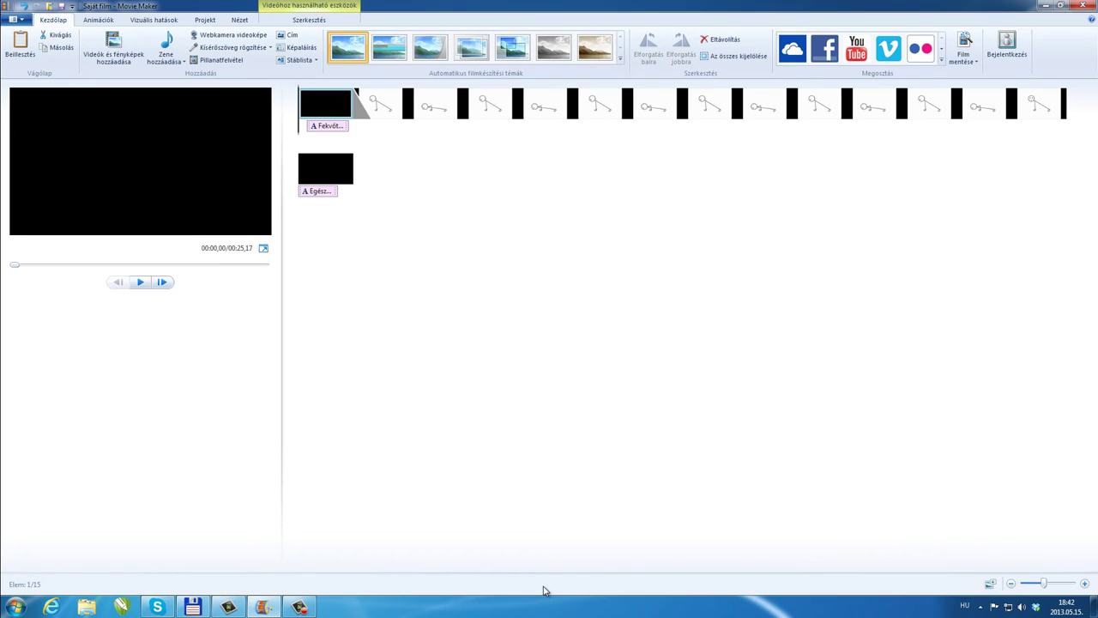
Set the duration of the final smiling stick-figure picture to 3,00 seconds
{"action": "left_click", "coordinate": [1038, 114]}
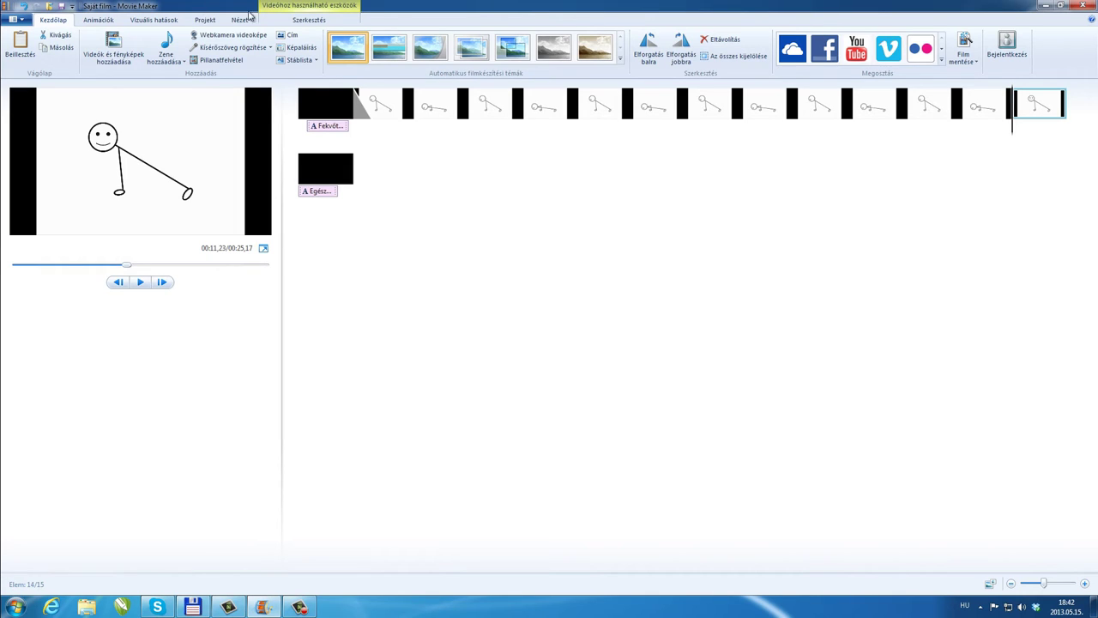
{"action": "left_click", "coordinate": [296, 18]}
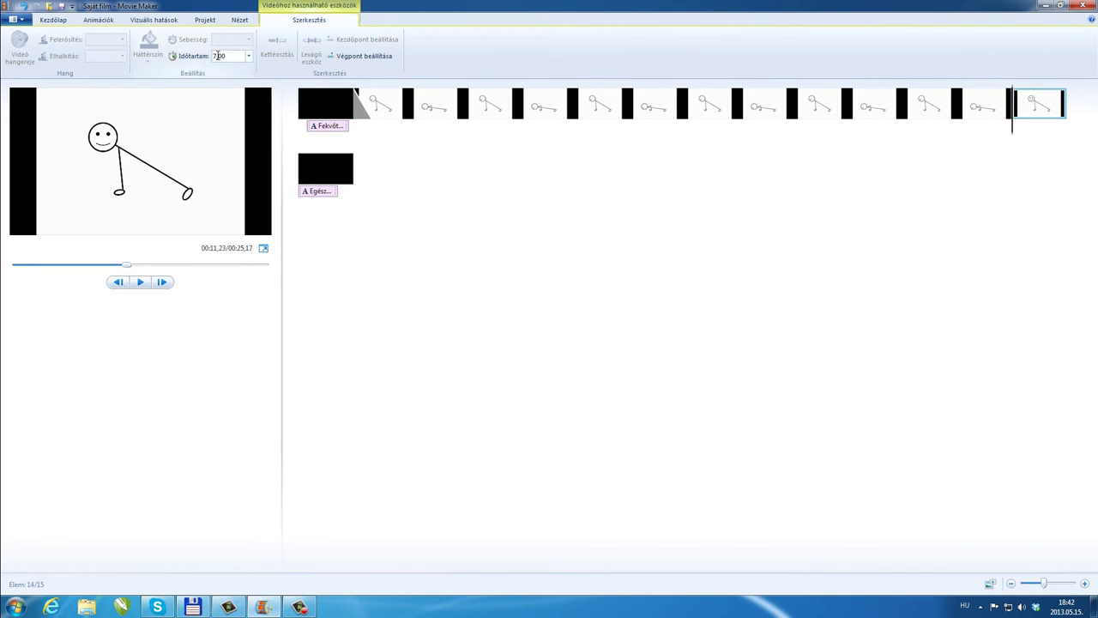
{"action": "left_click", "coordinate": [218, 56]}
{"action": "left_click", "coordinate": [217, 56]}
{"action": "left_click", "coordinate": [463, 182]}
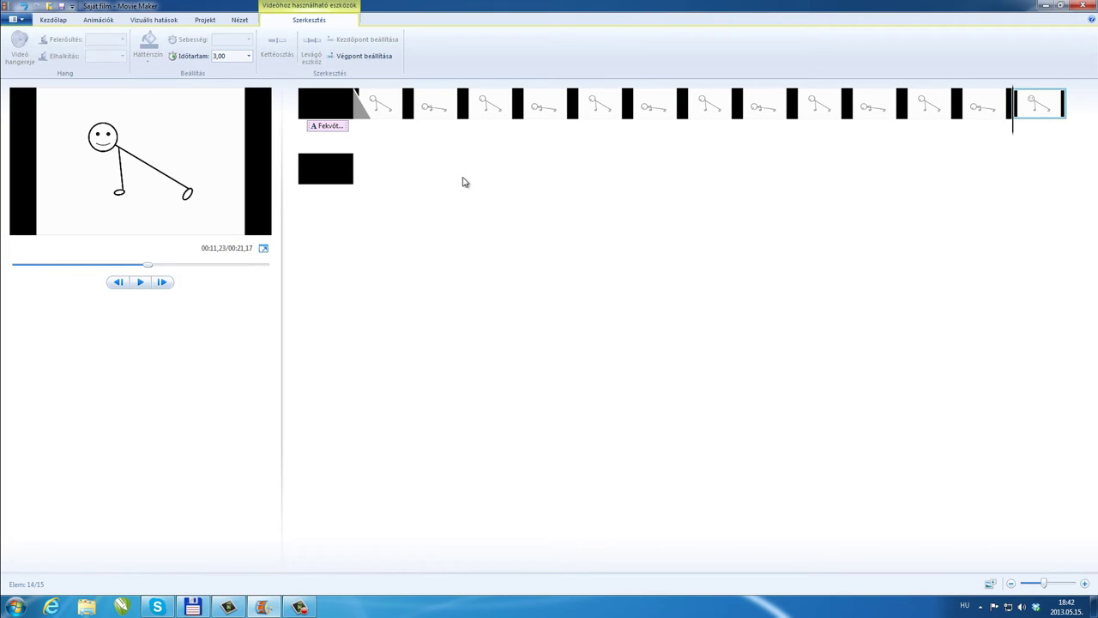
Apply the Elmosás transition to the black closing clip at the end of the film
{"action": "left_click", "coordinate": [312, 185]}
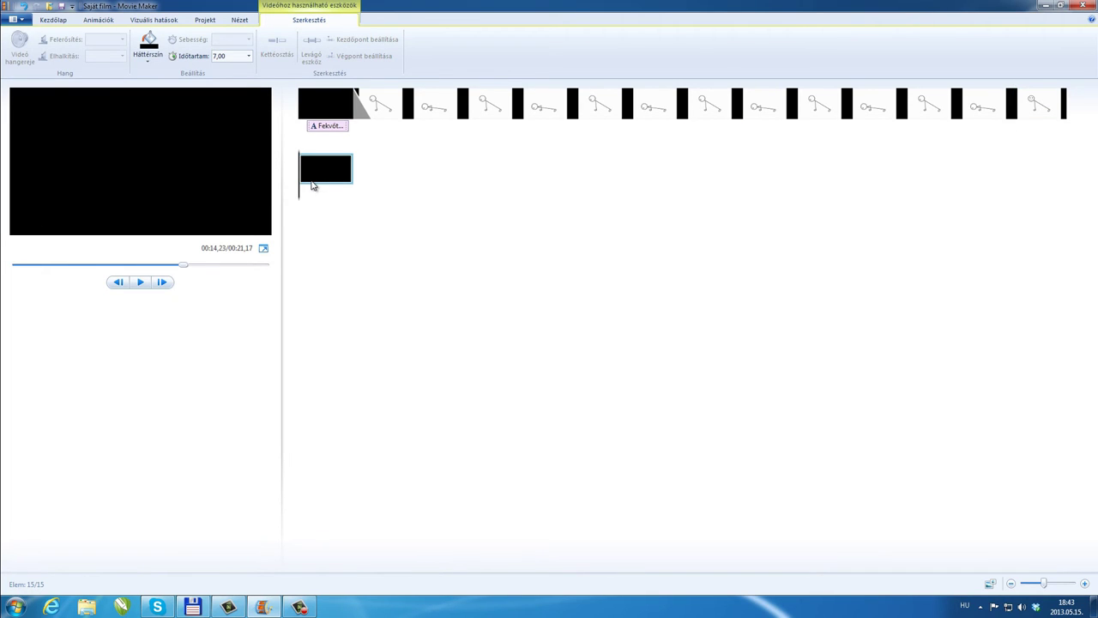
{"action": "left_click", "coordinate": [53, 20]}
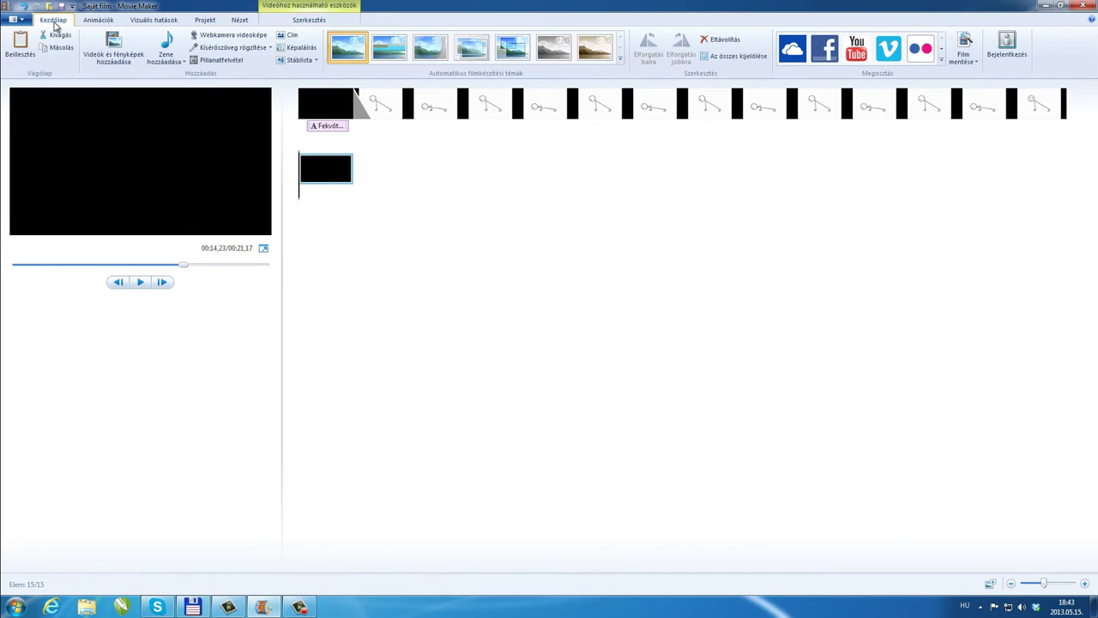
{"action": "left_click", "coordinate": [98, 20]}
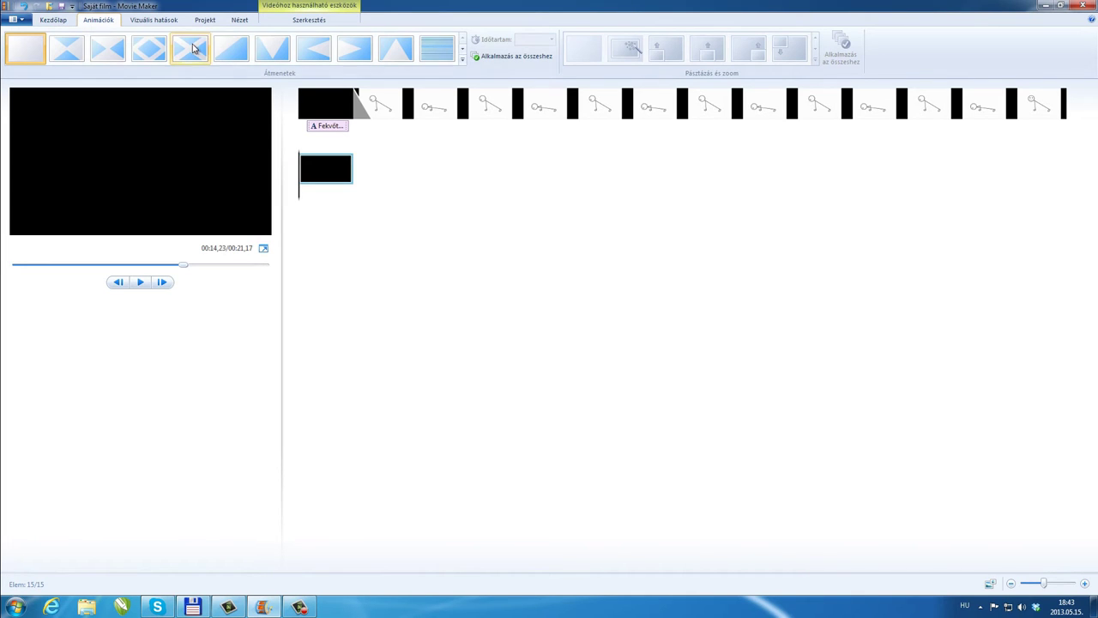
{"action": "left_click", "coordinate": [463, 60]}
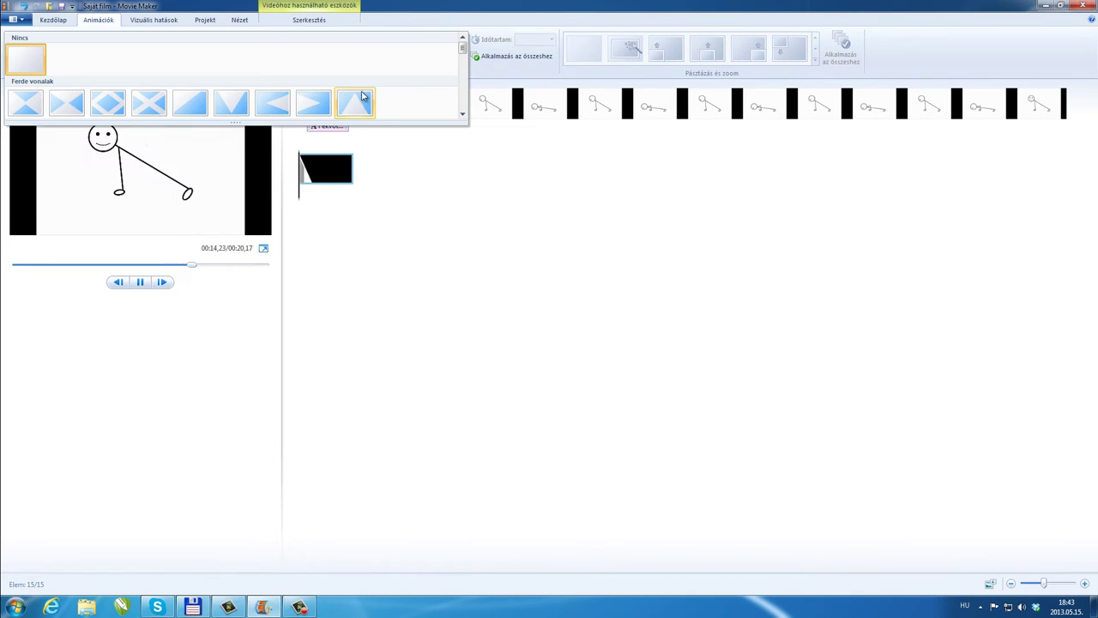
{"action": "left_click_drag", "start_coordinate": [464, 44], "coordinate": [463, 59]}
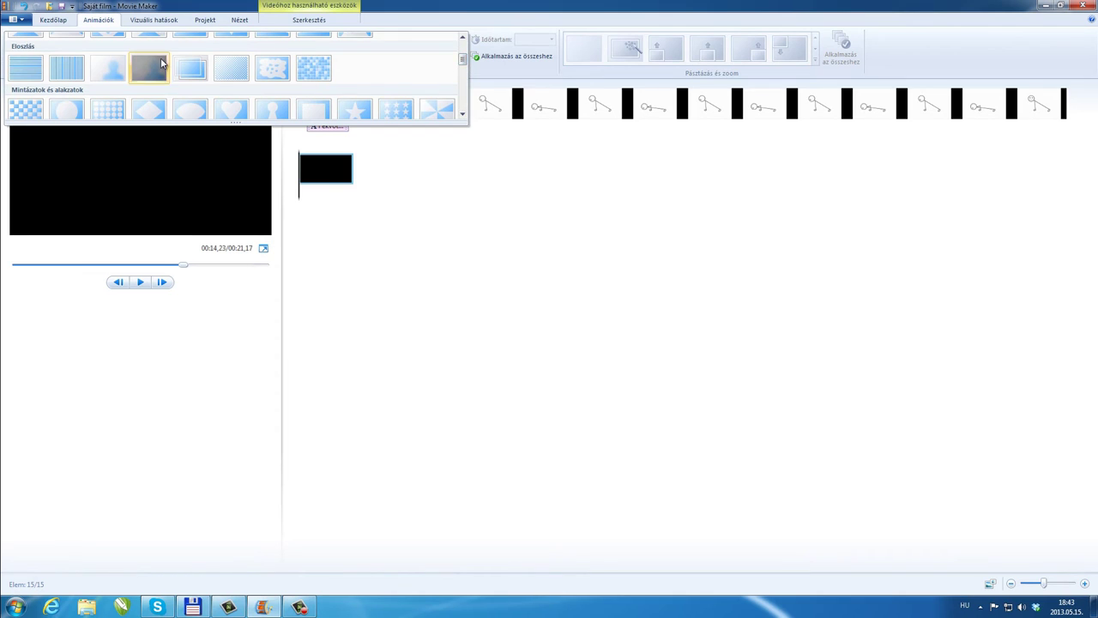
{"action": "left_click", "coordinate": [155, 61]}
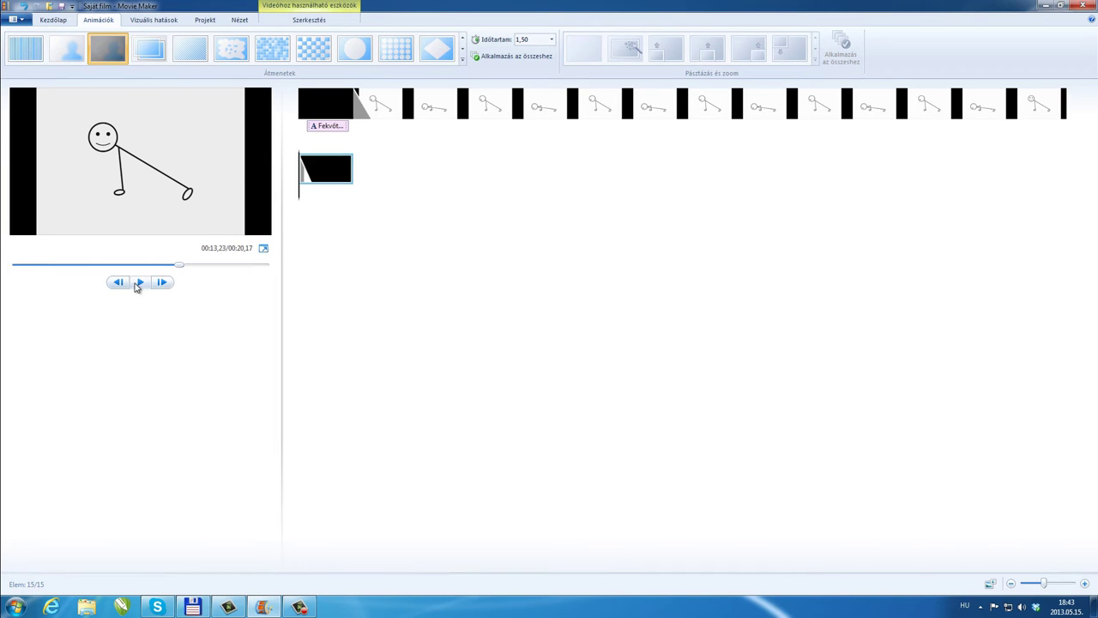
Preview the film full screen and return to the editor
{"action": "left_click", "coordinate": [264, 248]}
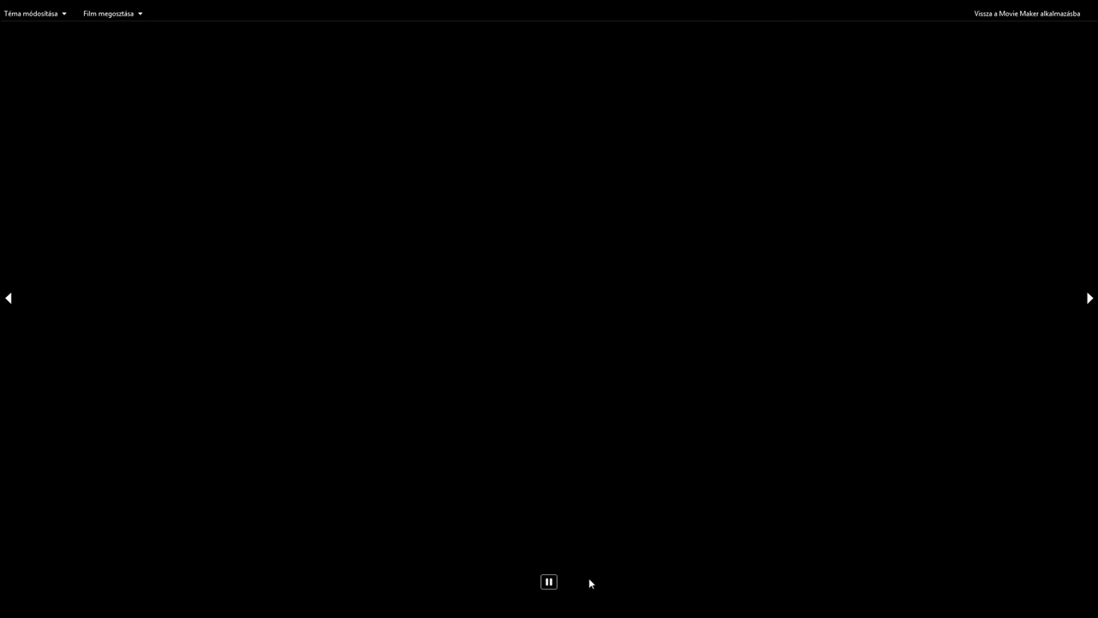
{"action": "left_click", "coordinate": [546, 591]}
{"action": "left_click", "coordinate": [546, 591]}
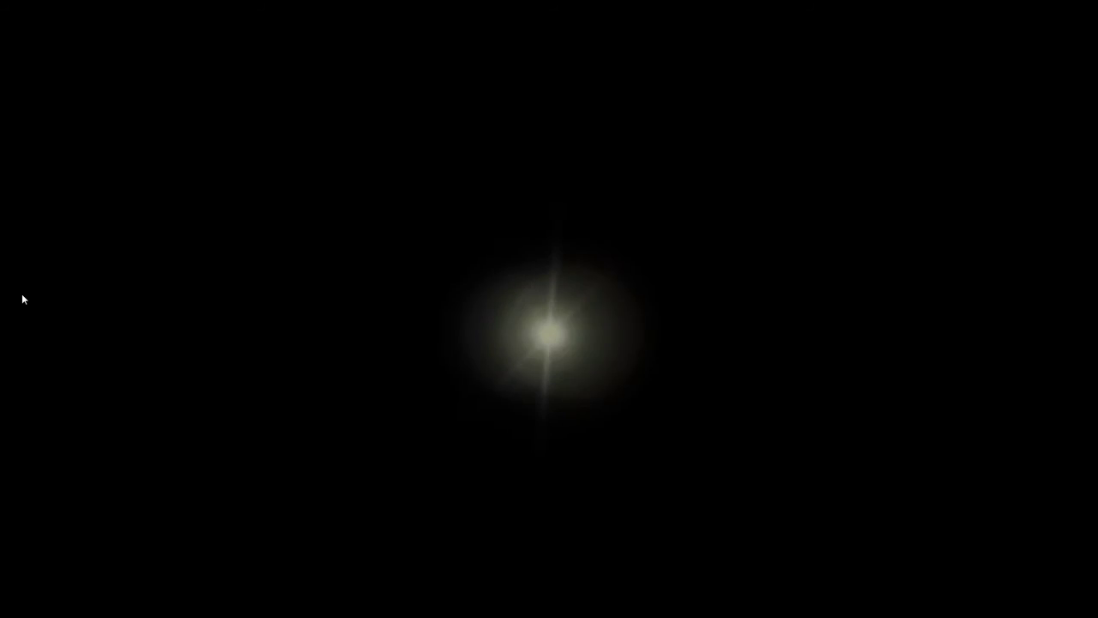
{"action": "key", "text": "Escape"}
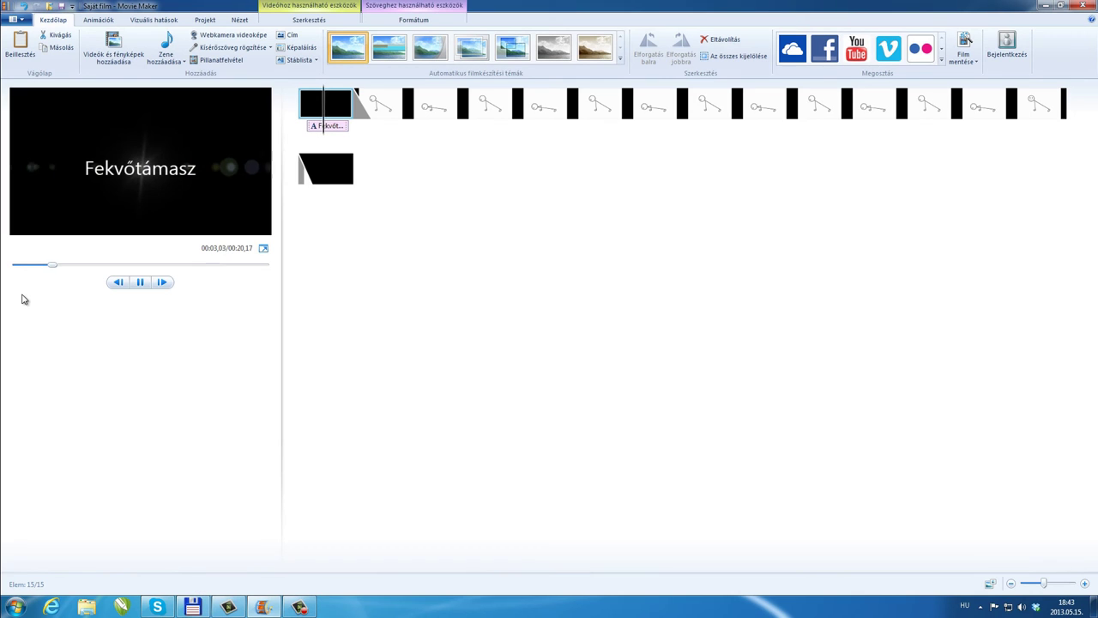
Insert a title clip before the closing black clip and replace its placeholder text with "Egészségére!"
{"action": "left_click", "coordinate": [341, 172]}
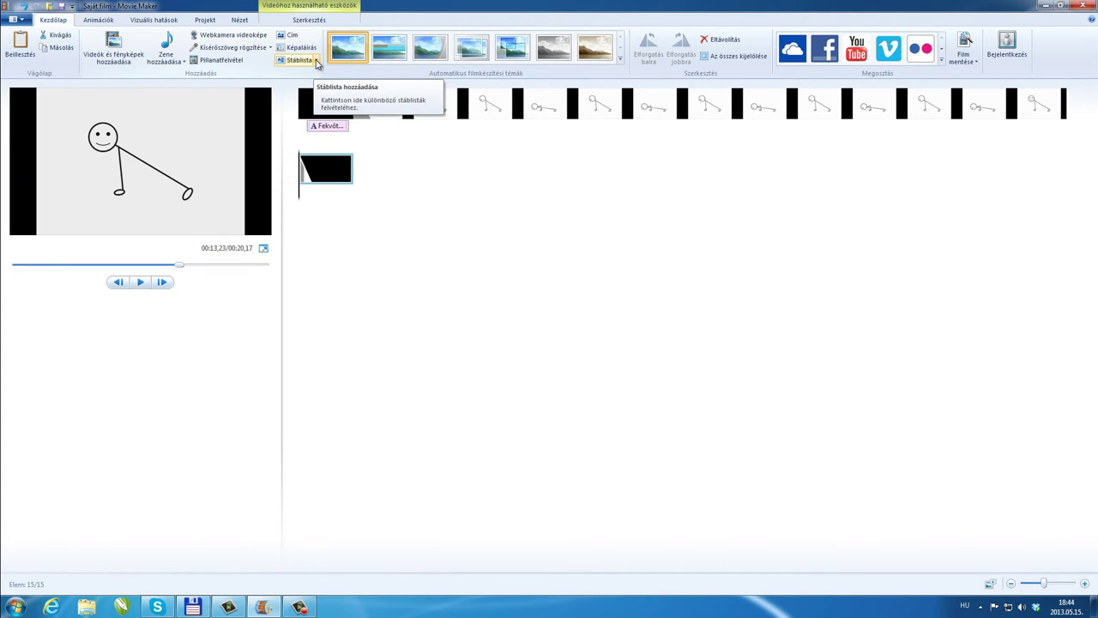
{"action": "left_click", "coordinate": [297, 36]}
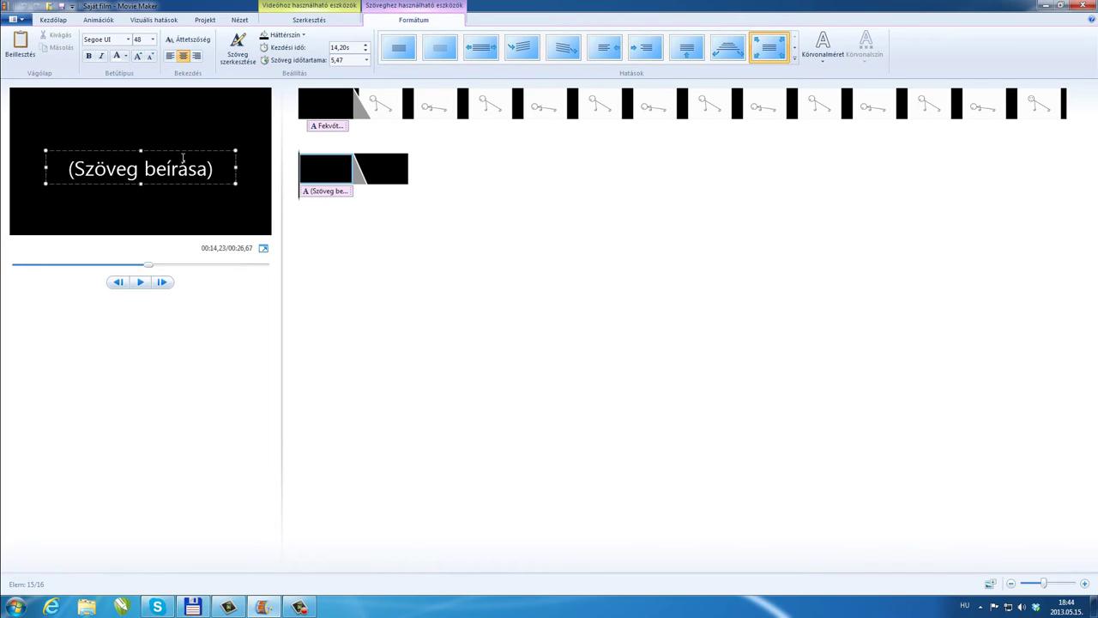
{"action": "left_click", "coordinate": [213, 168]}
{"action": "key", "text": "BackSpace"}
{"action": "key", "text": "BackSpace"}
{"action": "key", "text": "BackSpace"}
{"action": "key", "text": "BackSpace"}
{"action": "key", "text": "BackSpace"}
{"action": "key", "text": "BackSpace"}
{"action": "key", "text": "BackSpace"}
{"action": "key", "text": "BackSpace"}
{"action": "key", "text": "BackSpace"}
{"action": "key", "text": "BackSpace"}
{"action": "key", "text": "BackSpace"}
{"action": "key", "text": "BackSpace"}
{"action": "key", "text": "BackSpace"}
{"action": "key", "text": "BackSpace"}
{"action": "key", "text": "BackSpace"}
{"action": "key", "text": "BackSpace"}
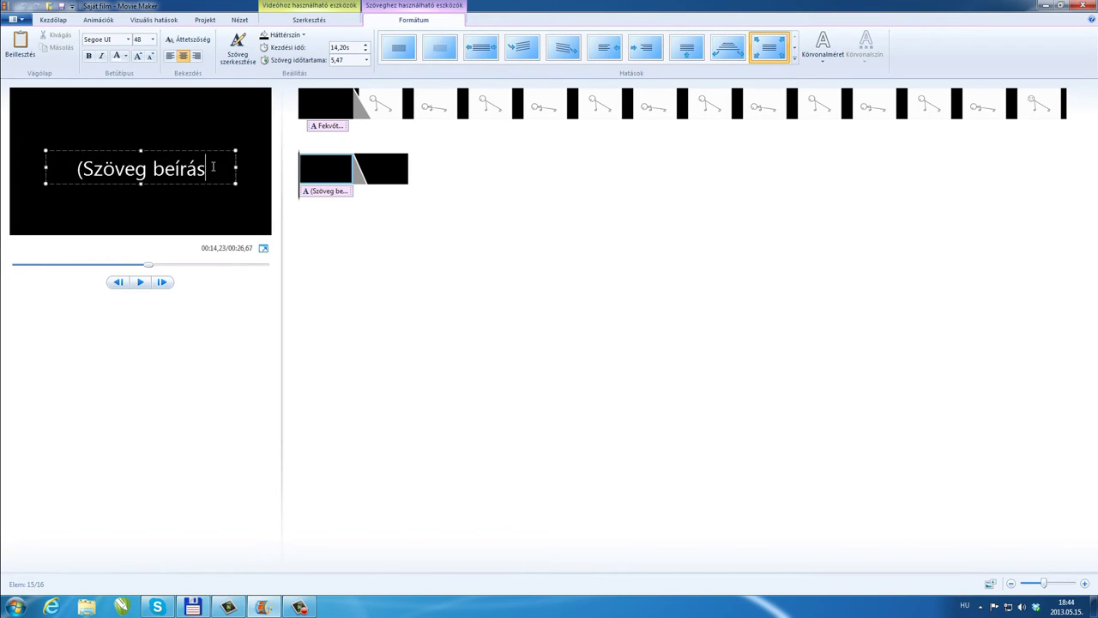
{"action": "type", "text": "Egé"}
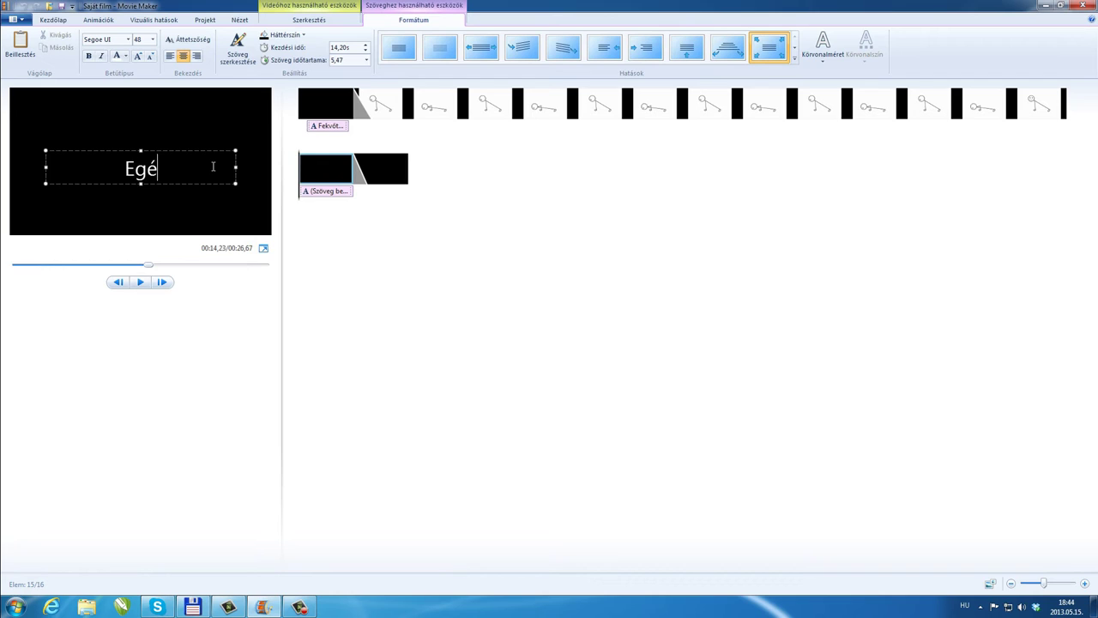
{"action": "type", "text": "szségé"}
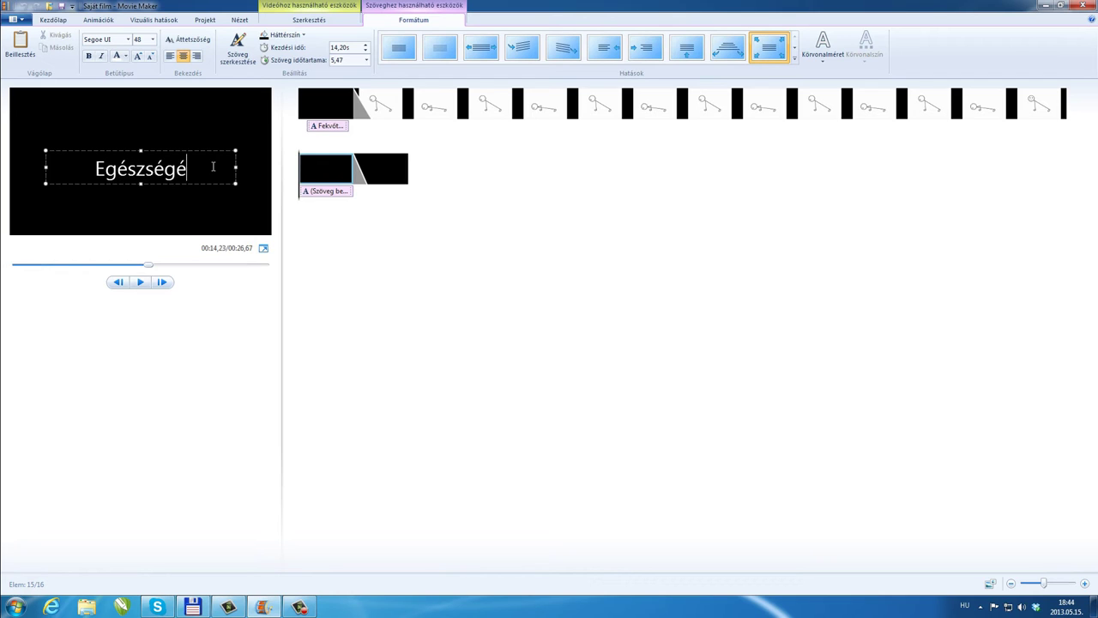
{"action": "type", "text": "re!"}
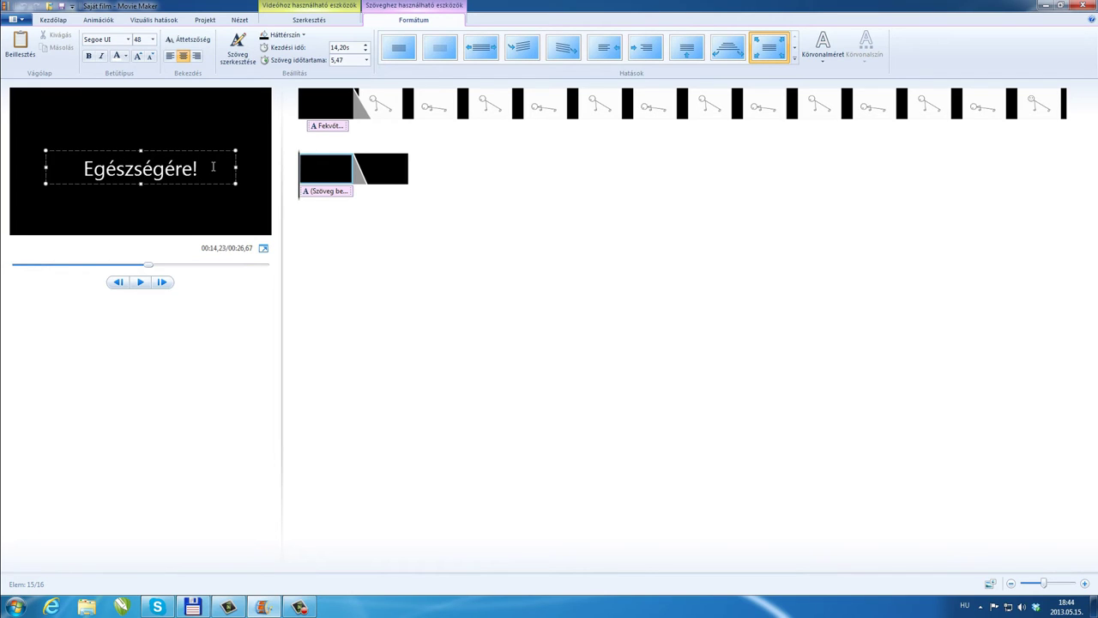
Delete the leftover black clip that follows the "Egészségére!" title clip
{"action": "left_click", "coordinate": [393, 175]}
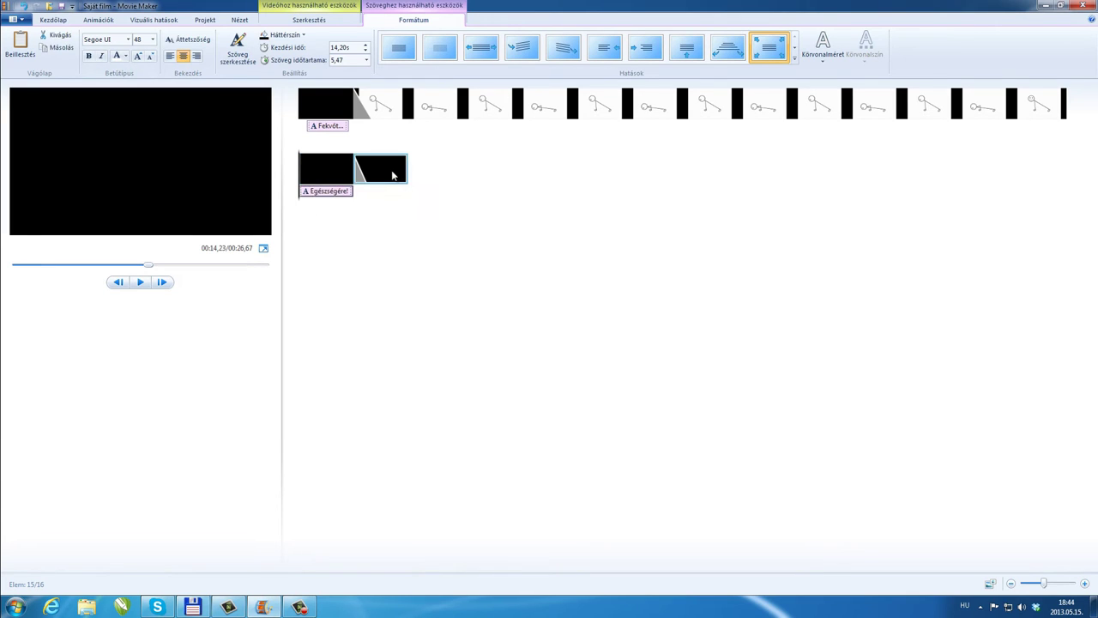
{"action": "left_click", "coordinate": [392, 175]}
{"action": "key", "text": "Delete"}
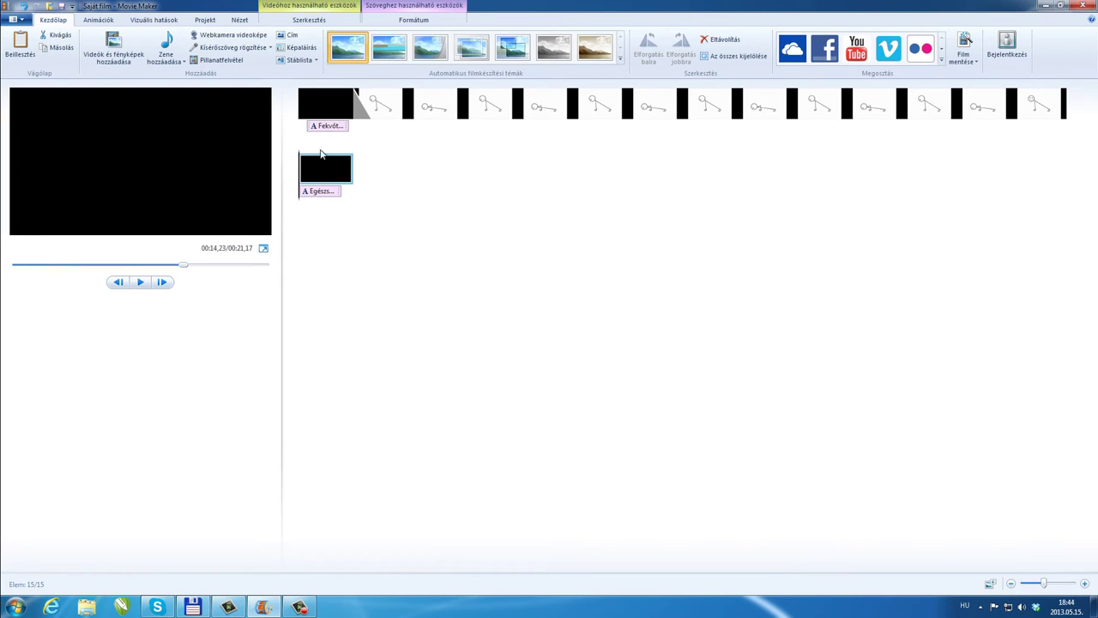
{"action": "left_click", "coordinate": [317, 21]}
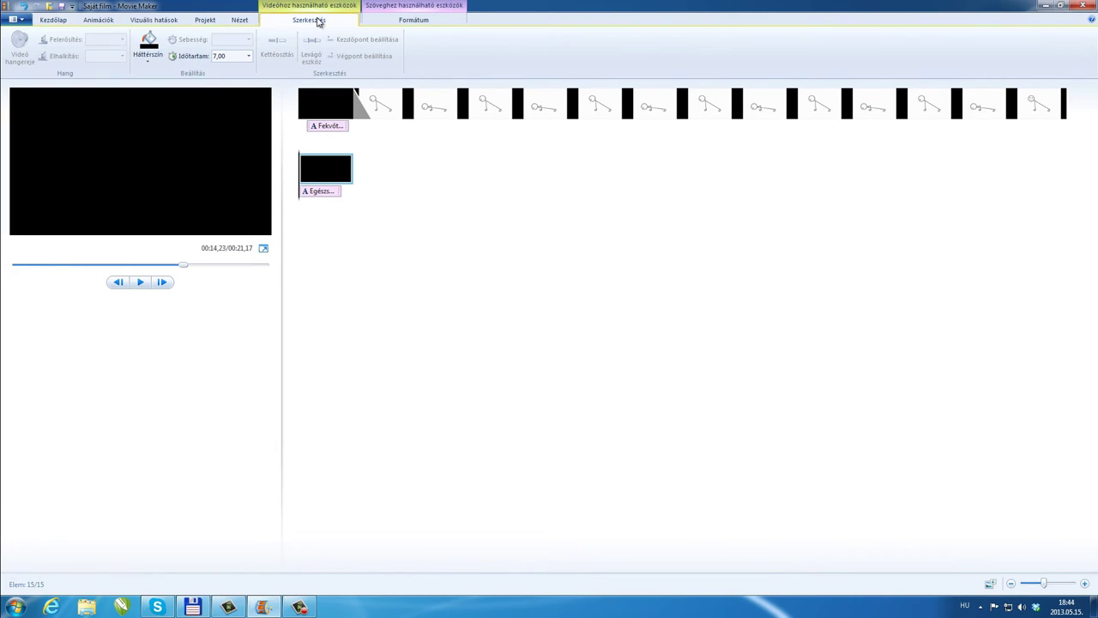
{"action": "left_click", "coordinate": [219, 56]}
{"action": "type", "text": "7300"}
{"action": "left_click", "coordinate": [312, 169]}
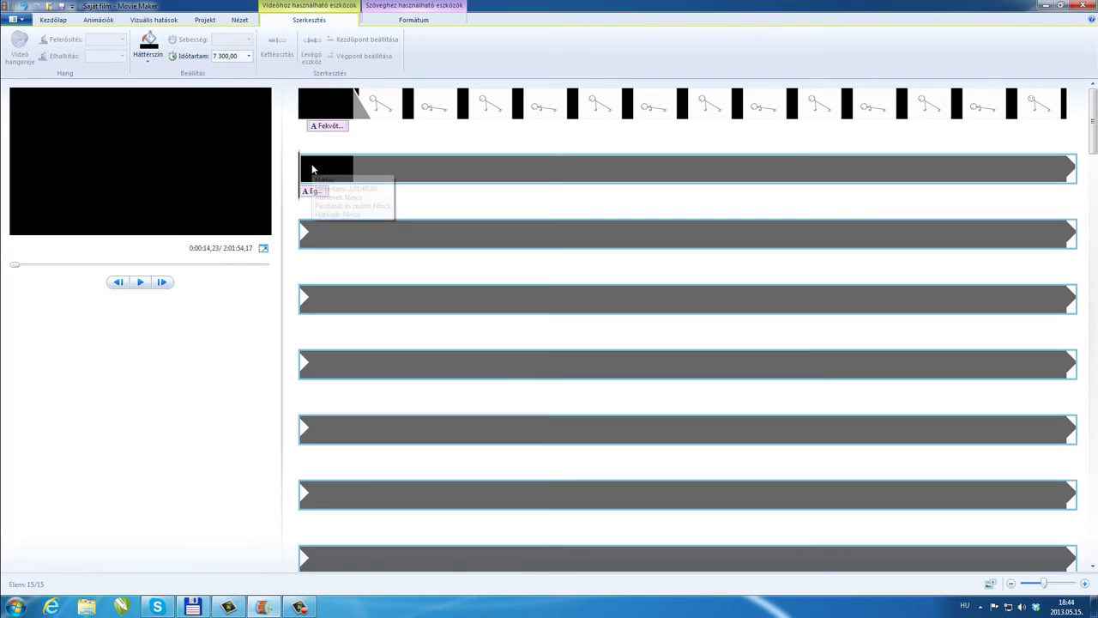
{"action": "left_click", "coordinate": [25, 8]}
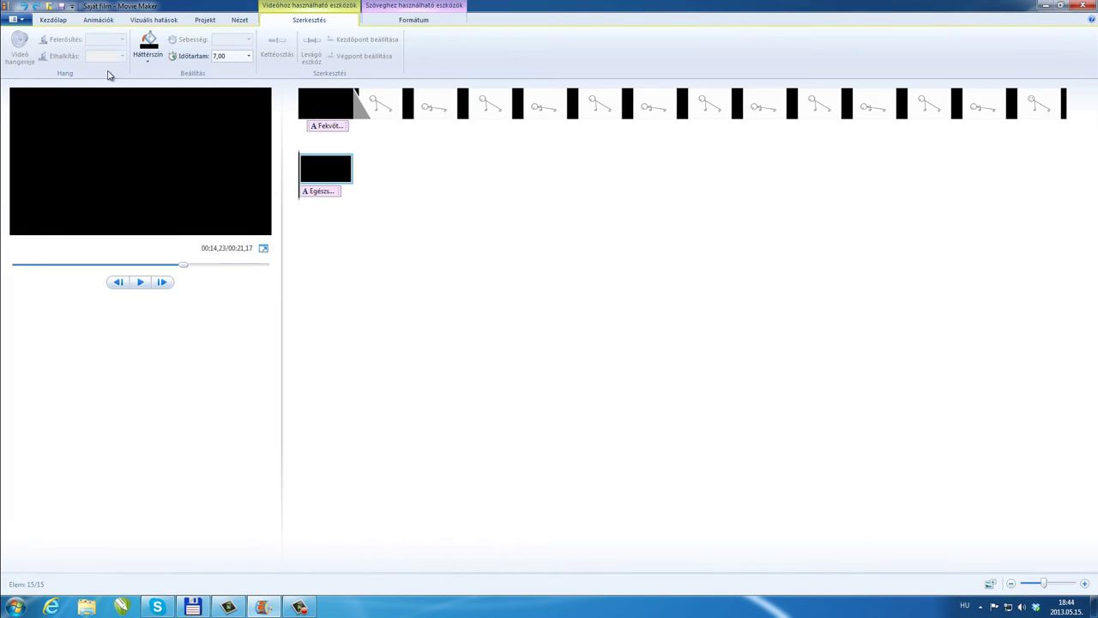
Set the duration of the closing "Egészségére!" title clip to 3,00 seconds
{"action": "left_click", "coordinate": [216, 57]}
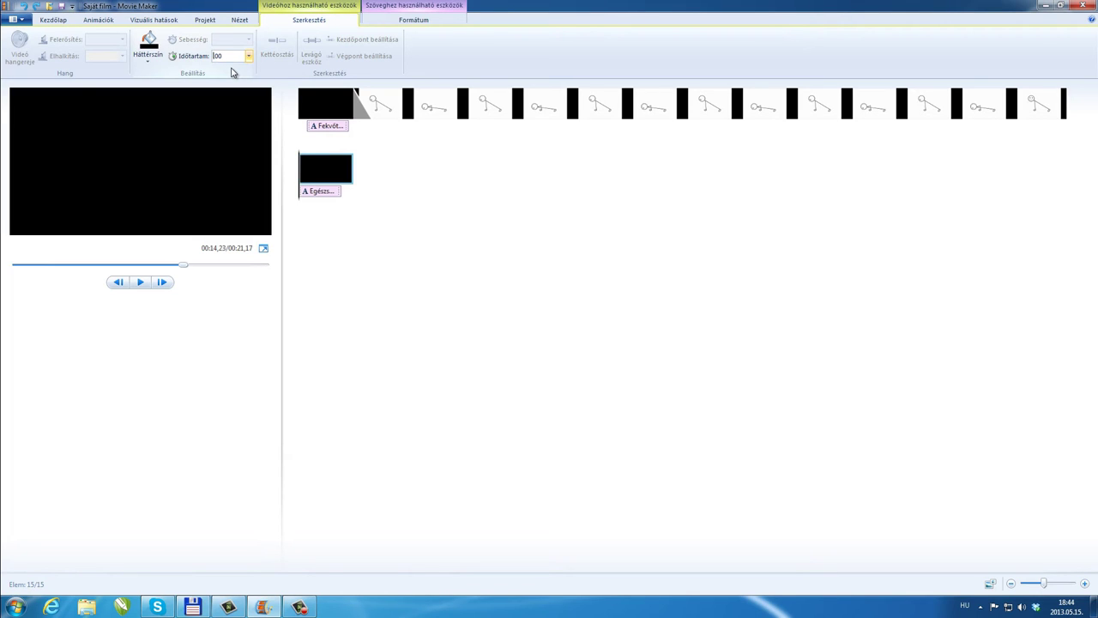
{"action": "type", "text": "3"}
{"action": "key", "text": "Return"}
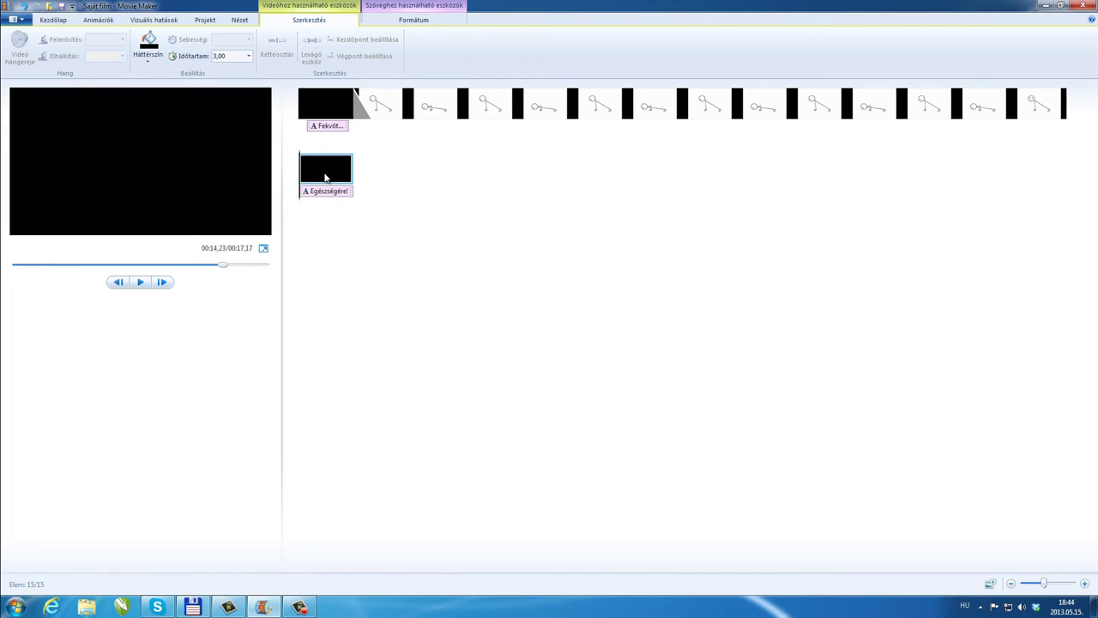
Apply the Elmosás transition to the closing "Egészségére!" title clip and rewind the film to the beginning
{"action": "left_click", "coordinate": [60, 21]}
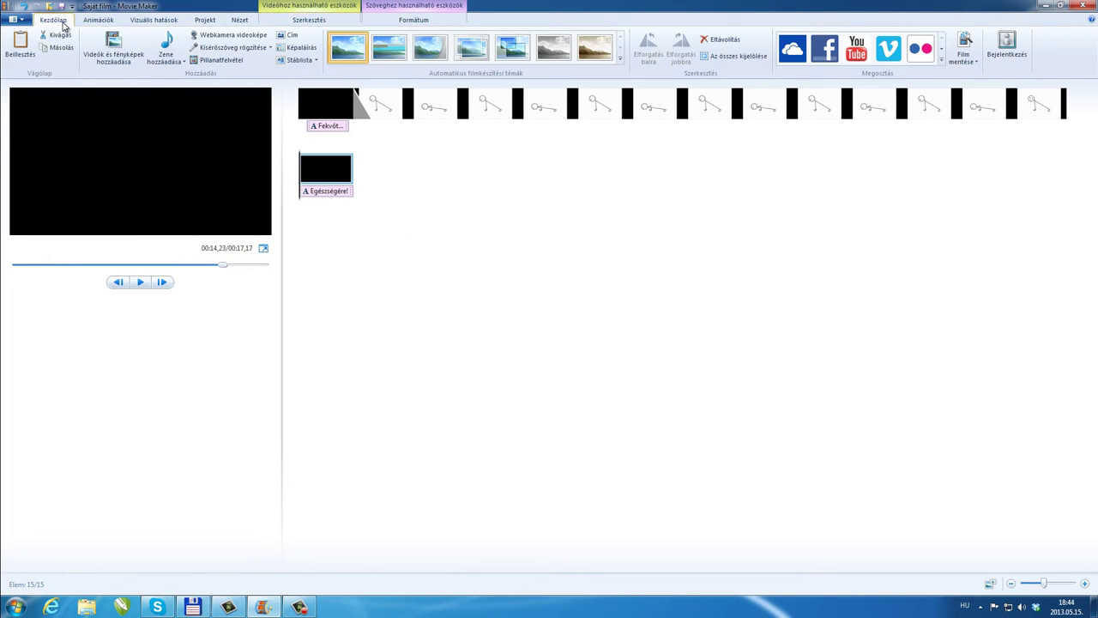
{"action": "left_click", "coordinate": [103, 22]}
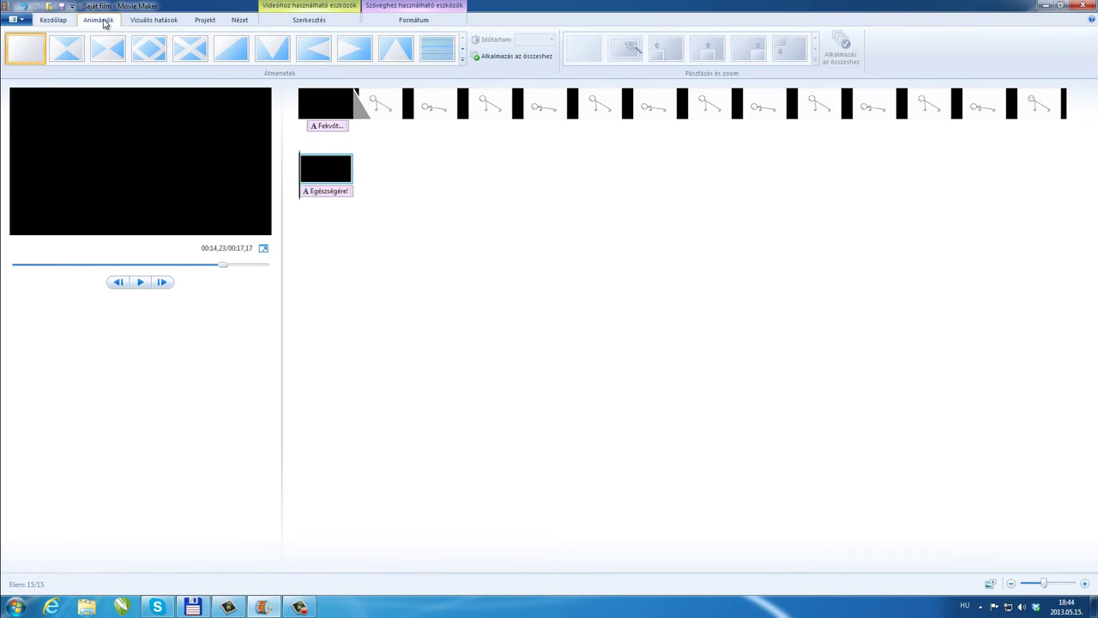
{"action": "left_click", "coordinate": [461, 60]}
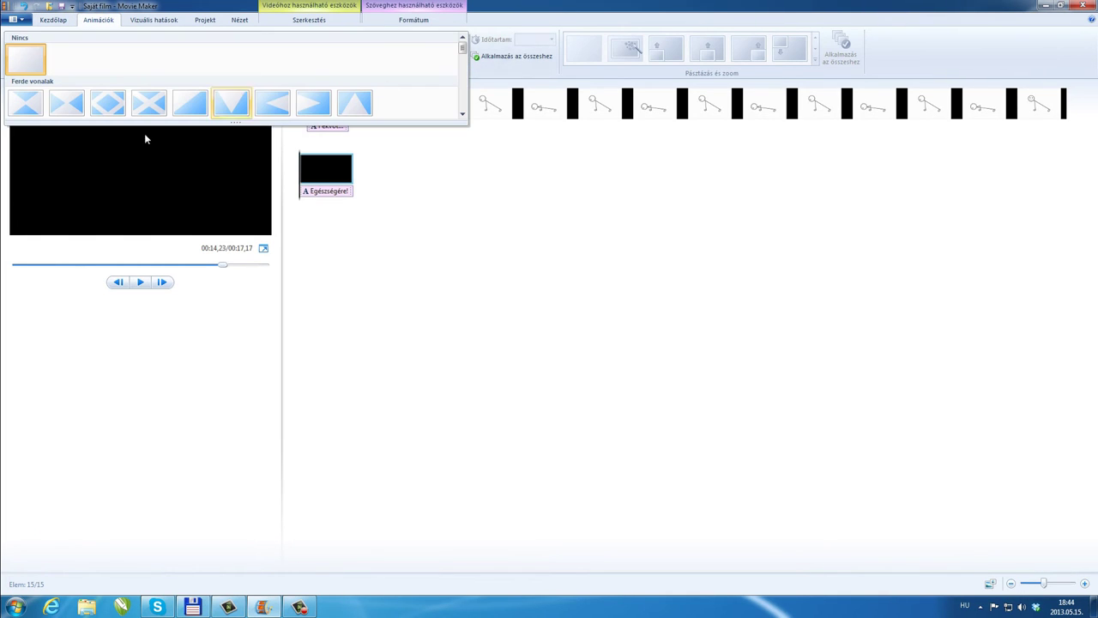
{"action": "left_click_drag", "start_coordinate": [464, 50], "coordinate": [465, 57]}
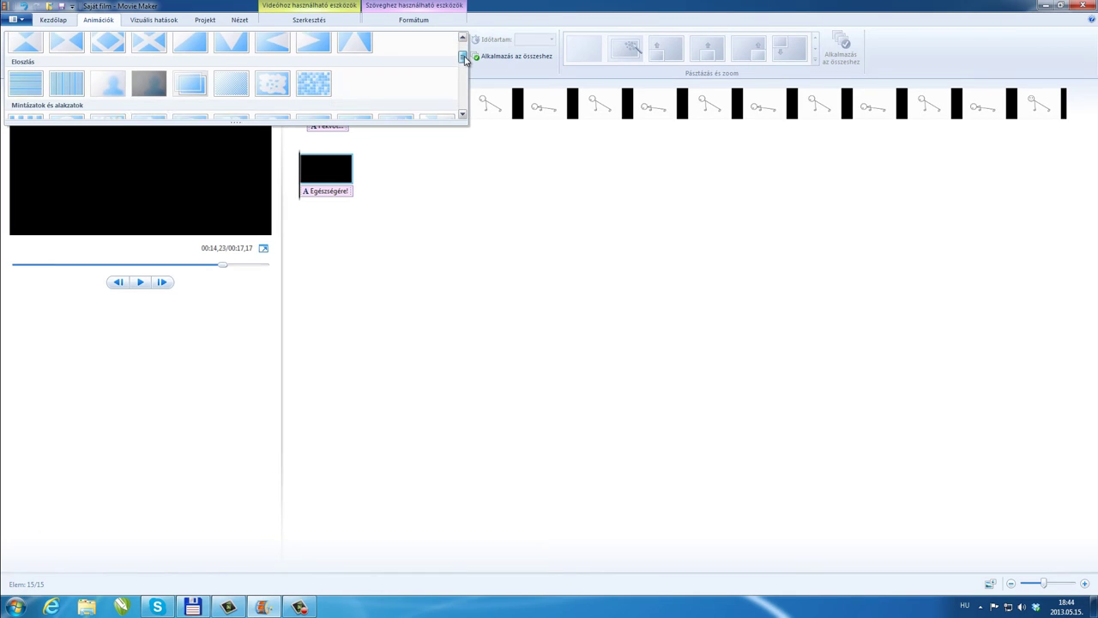
{"action": "left_click", "coordinate": [148, 81]}
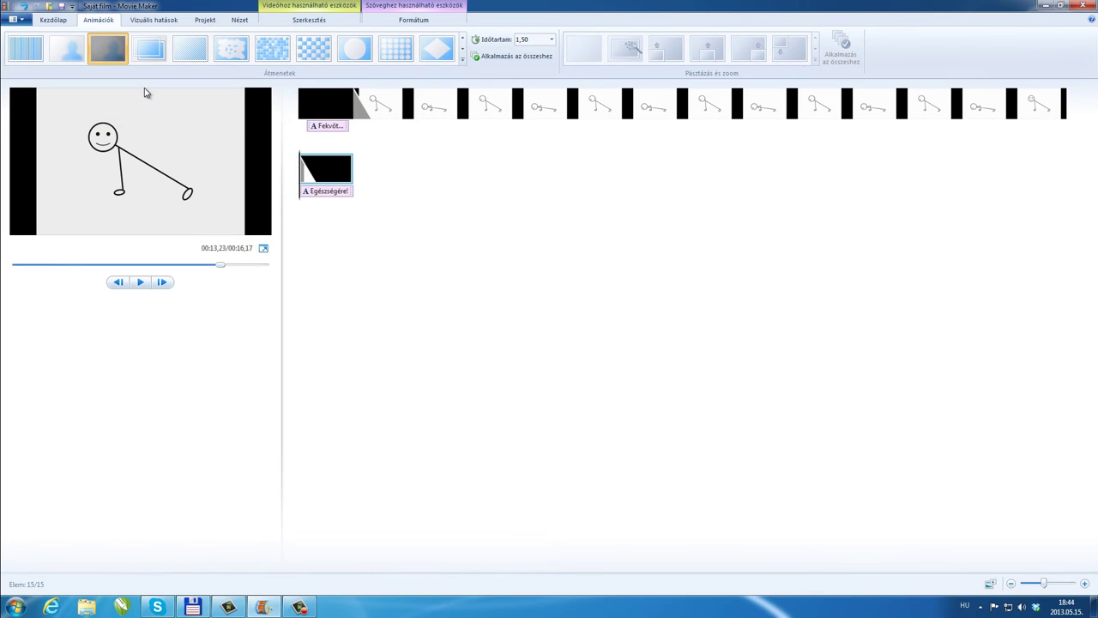
{"action": "left_click_drag", "start_coordinate": [220, 265], "coordinate": [14, 266]}
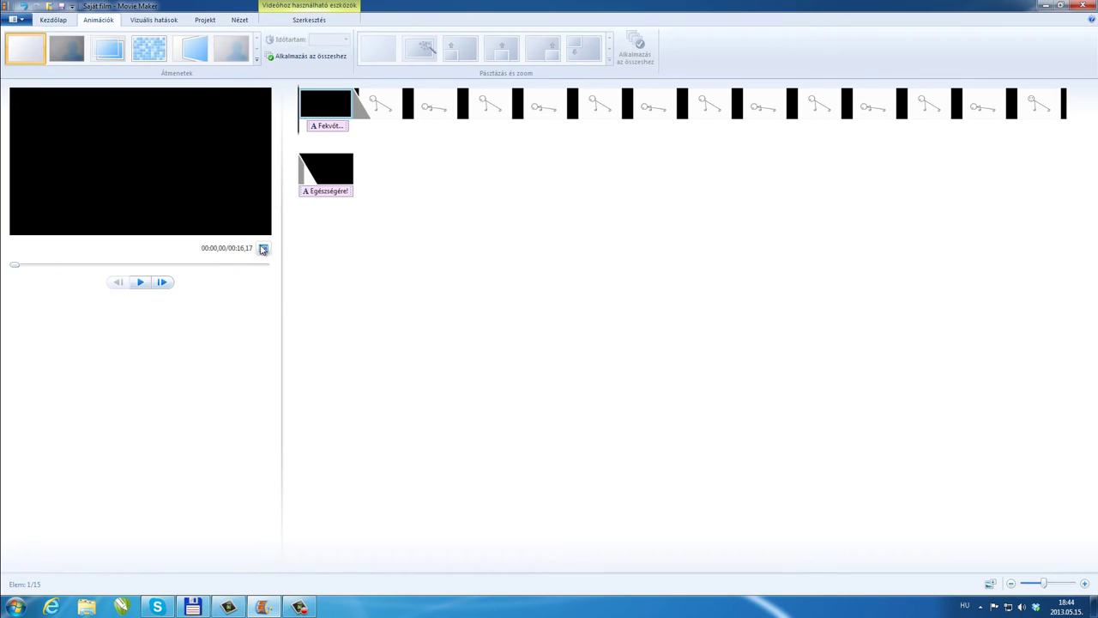
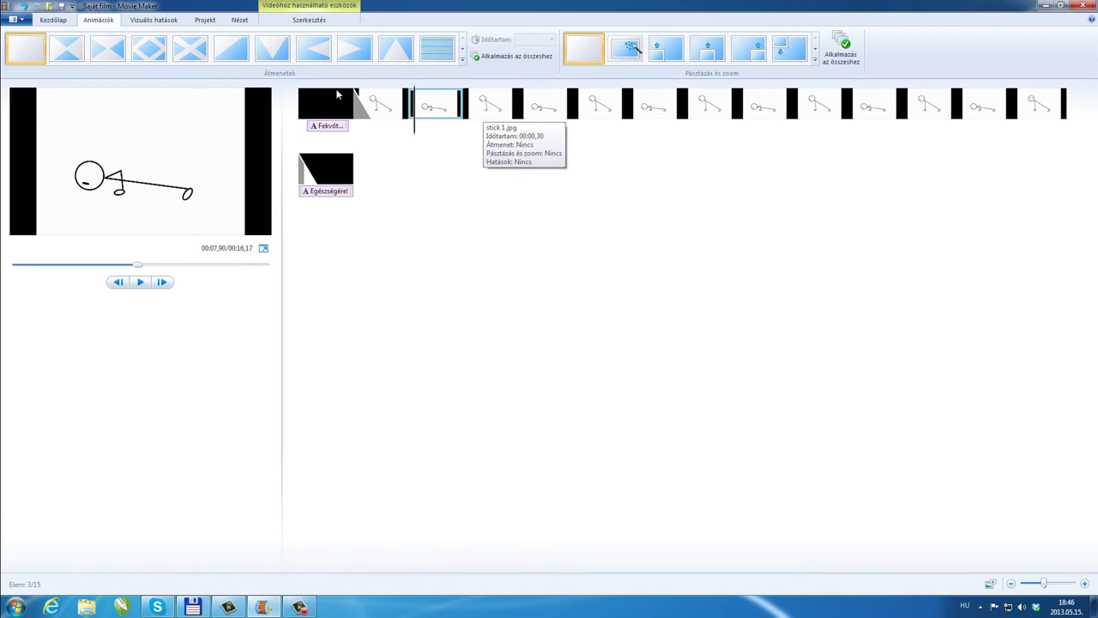
Add Sleep Away.mp3 from the Mintazene folder as background music from the start of the film
{"action": "left_click", "coordinate": [52, 21]}
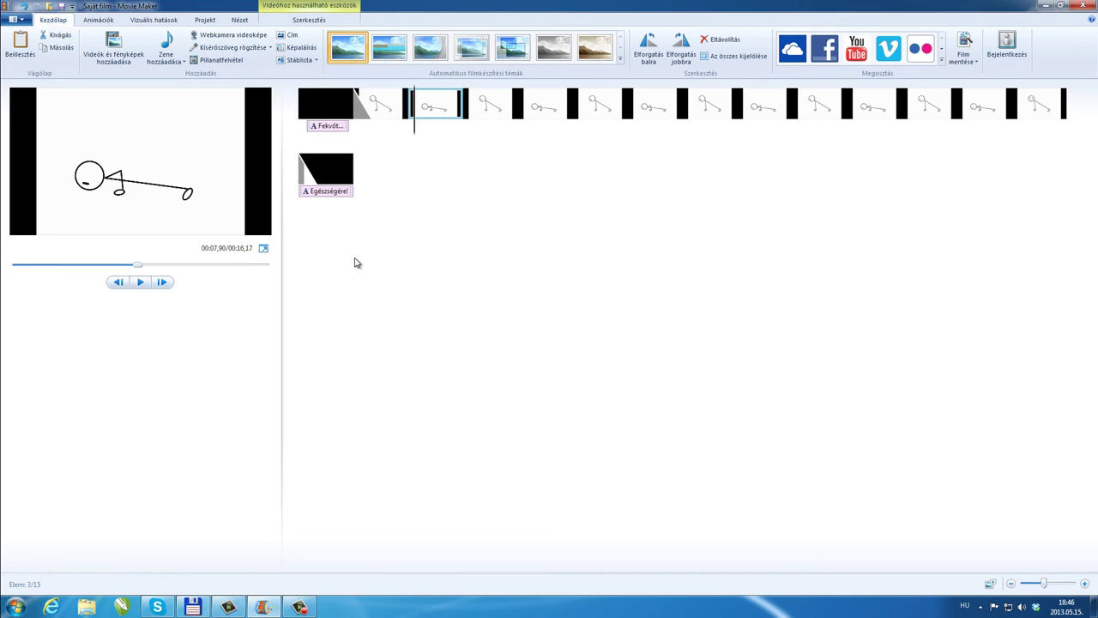
{"action": "left_click", "coordinate": [300, 115]}
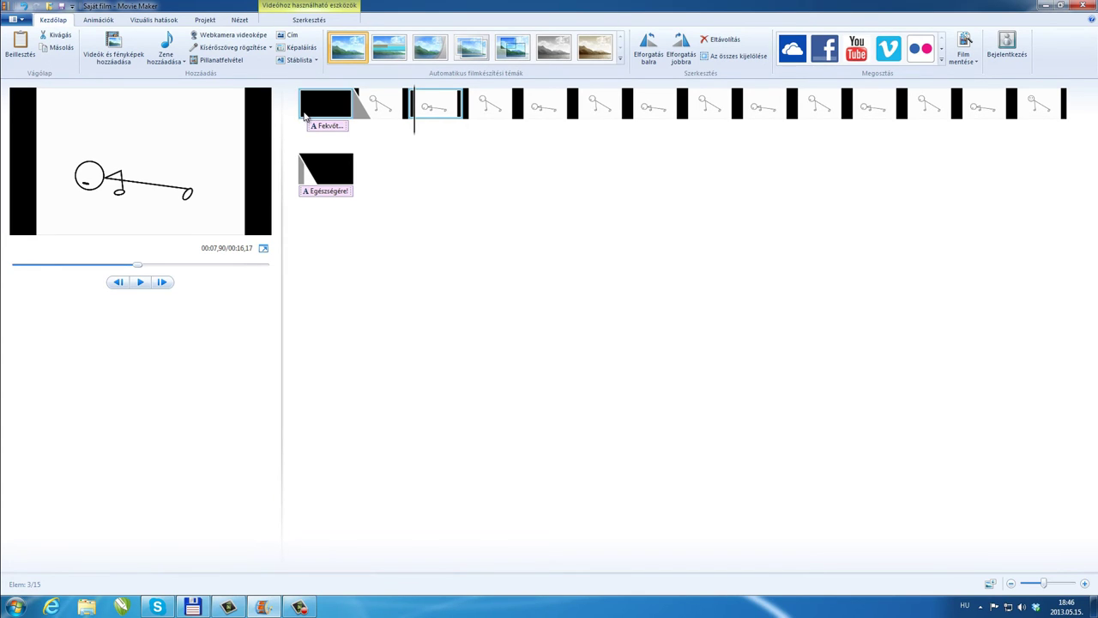
{"action": "left_click", "coordinate": [170, 58]}
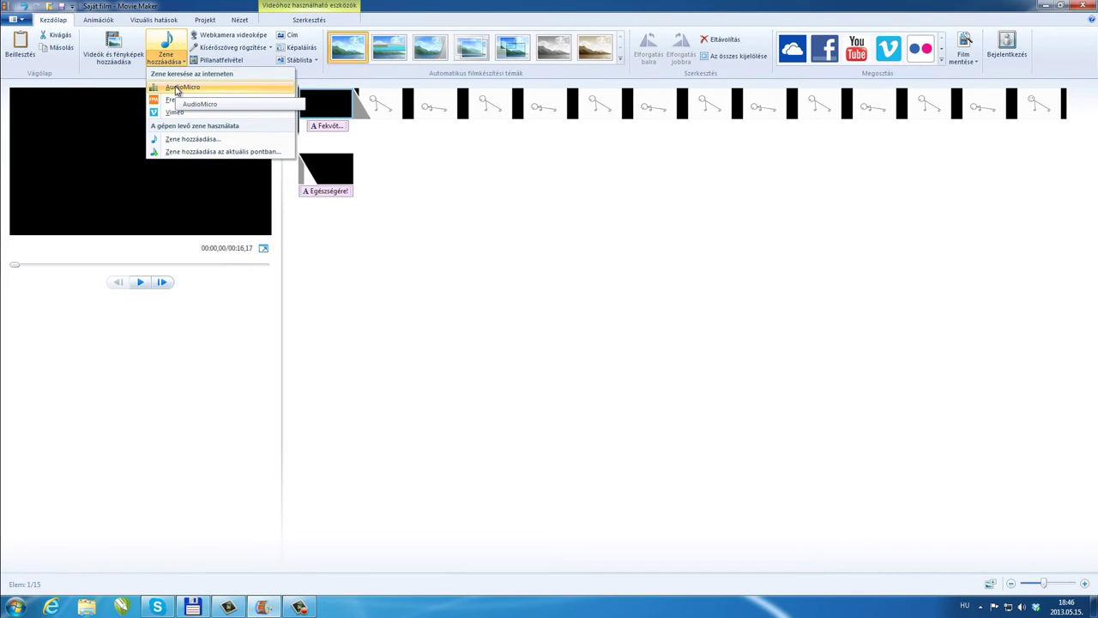
{"action": "left_click", "coordinate": [183, 141]}
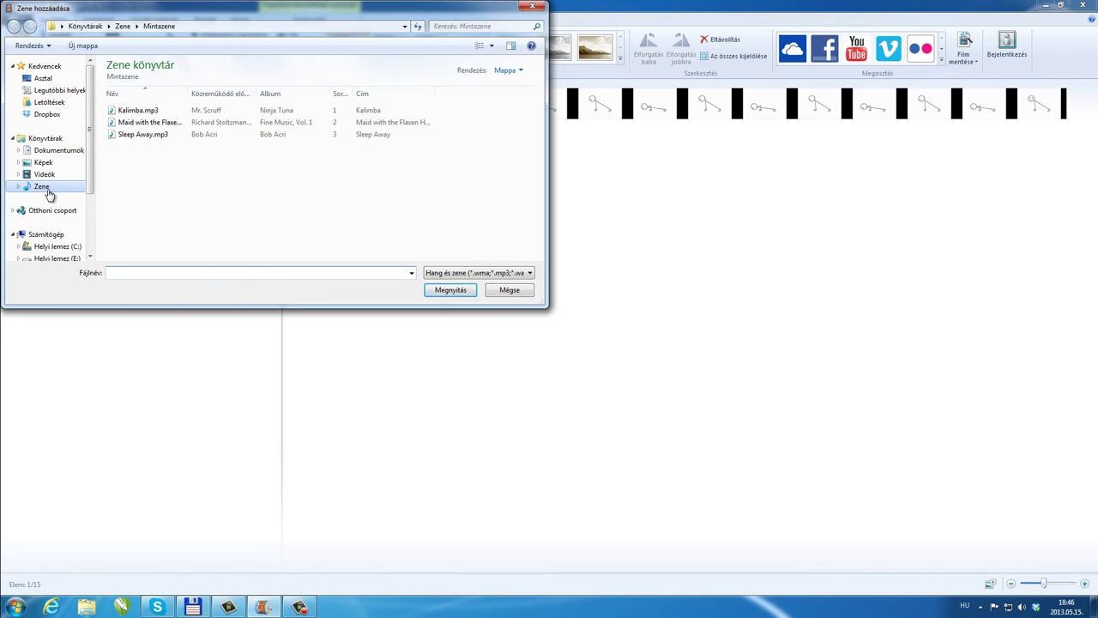
{"action": "left_click", "coordinate": [120, 137]}
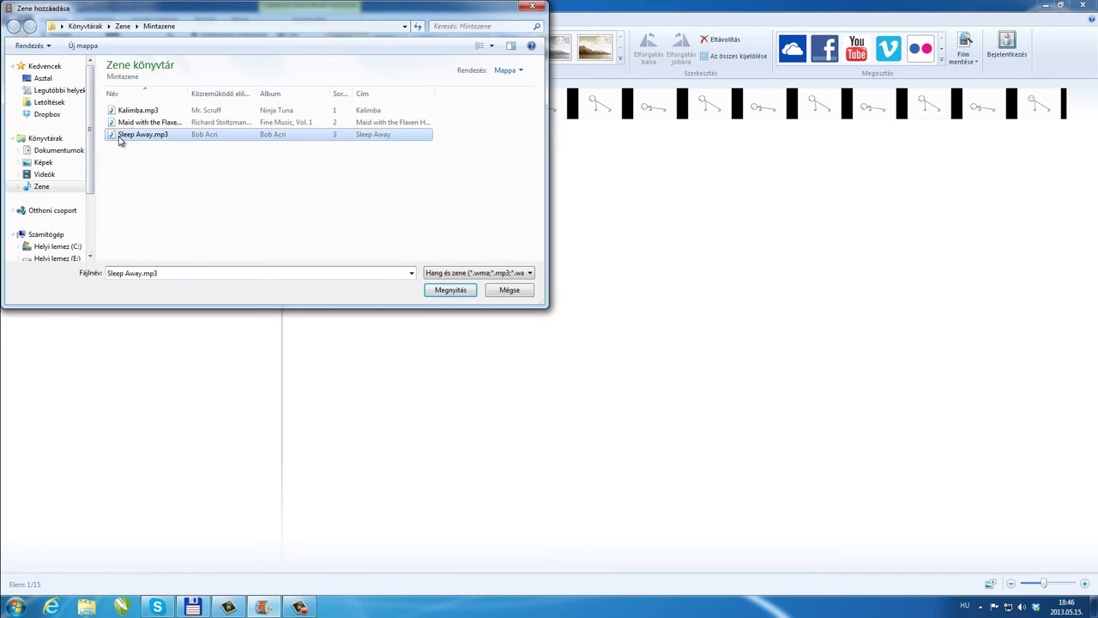
{"action": "left_click", "coordinate": [446, 292]}
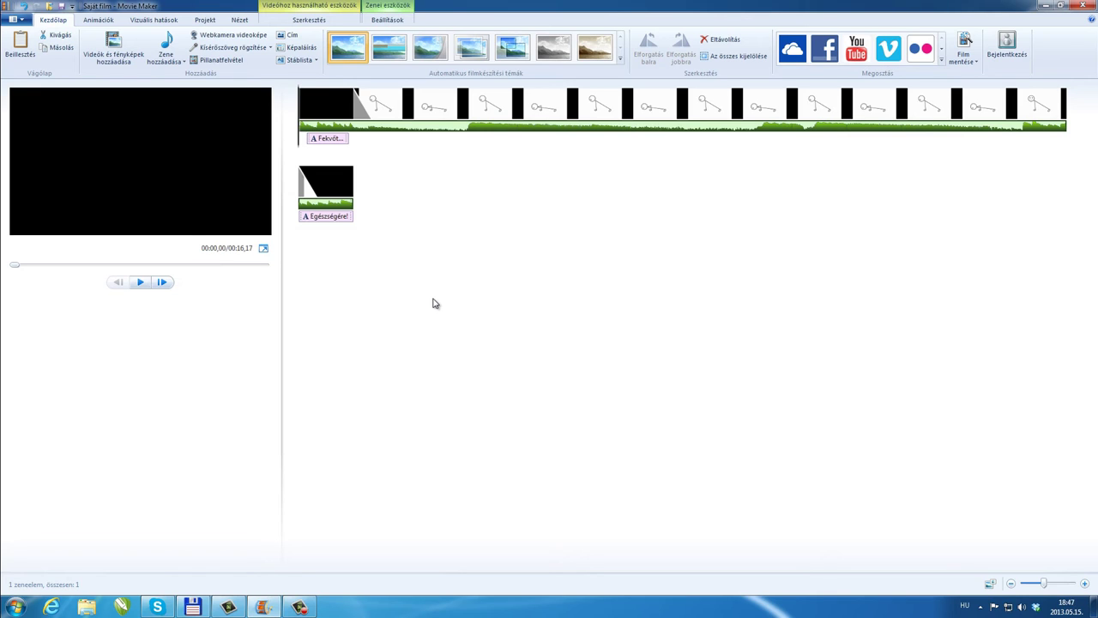
Set the music track's start point to 10,00 s and its end point to 16,17 s
{"action": "left_click", "coordinate": [387, 21]}
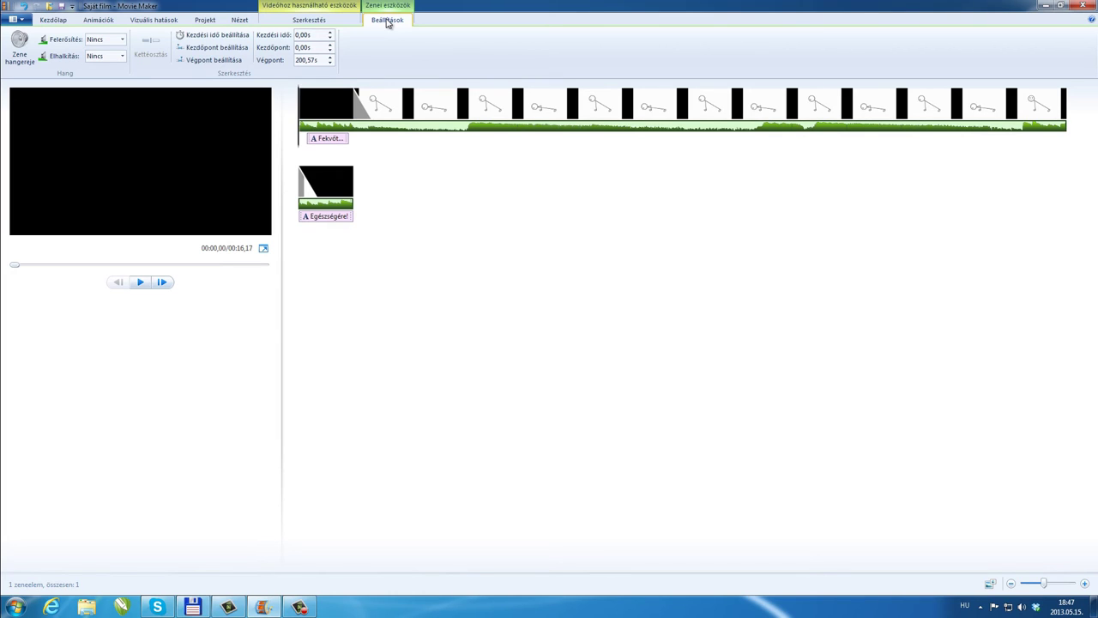
{"action": "double_click", "coordinate": [305, 47]}
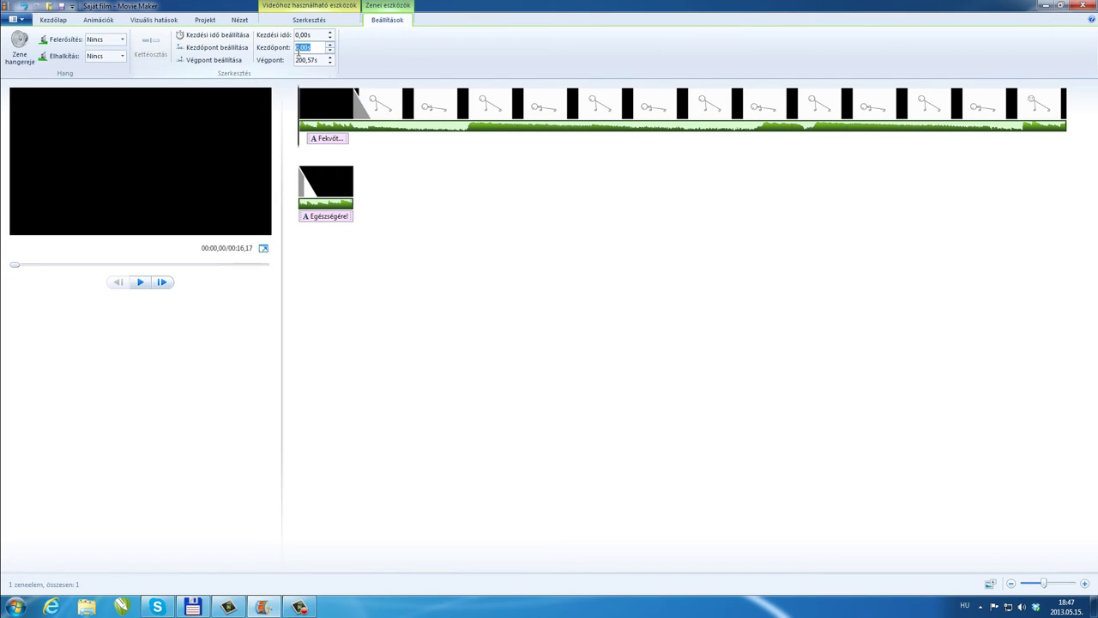
{"action": "left_click", "coordinate": [299, 48]}
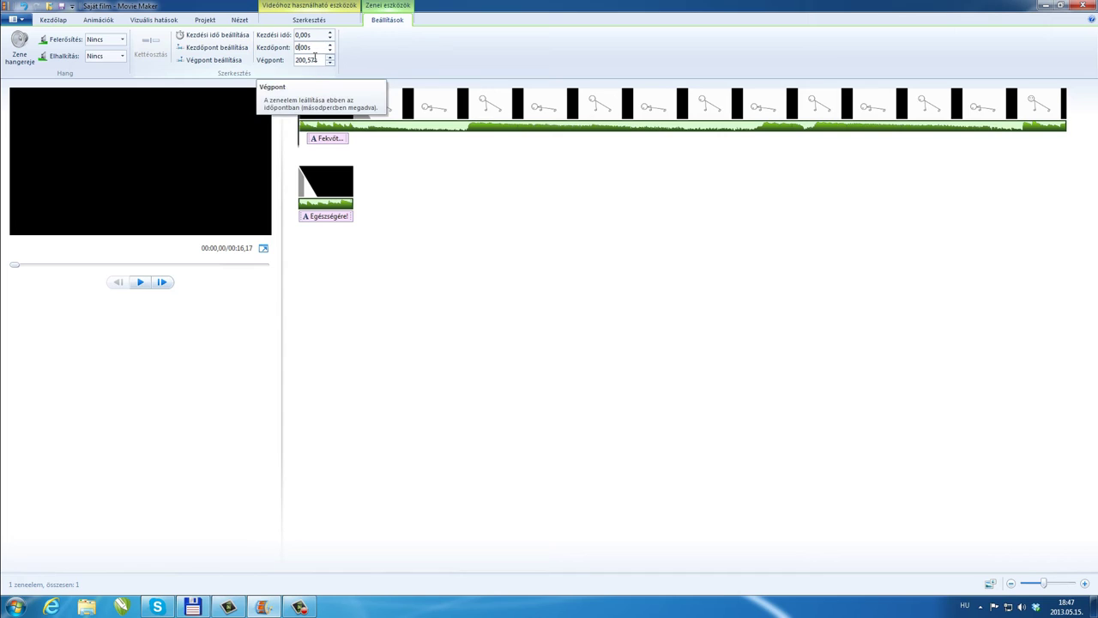
{"action": "type", "text": "1"}
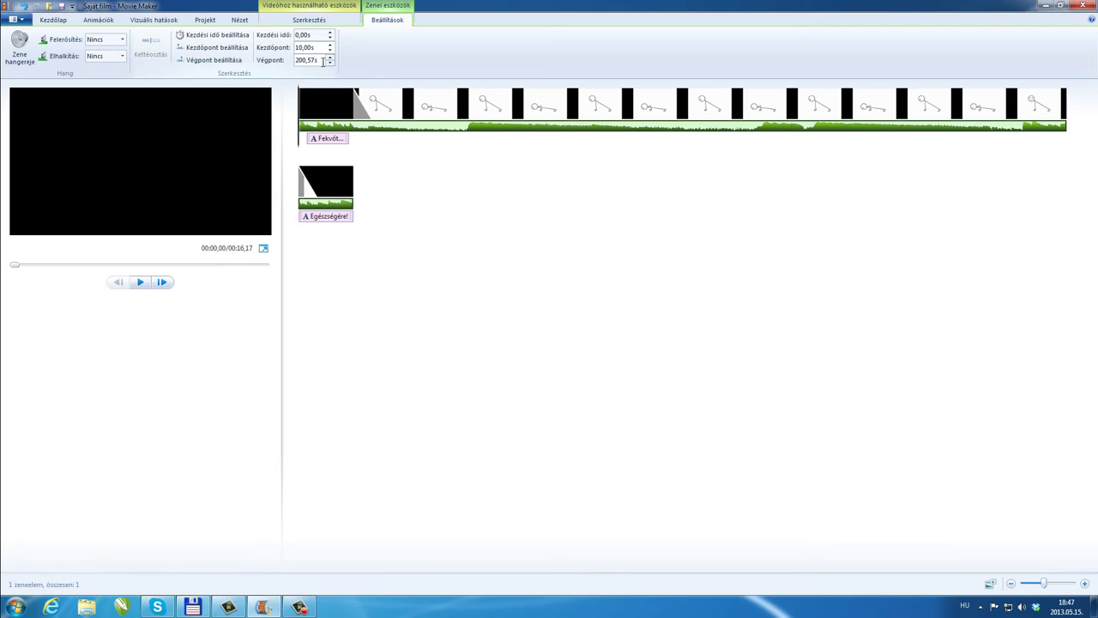
{"action": "left_click", "coordinate": [322, 60]}
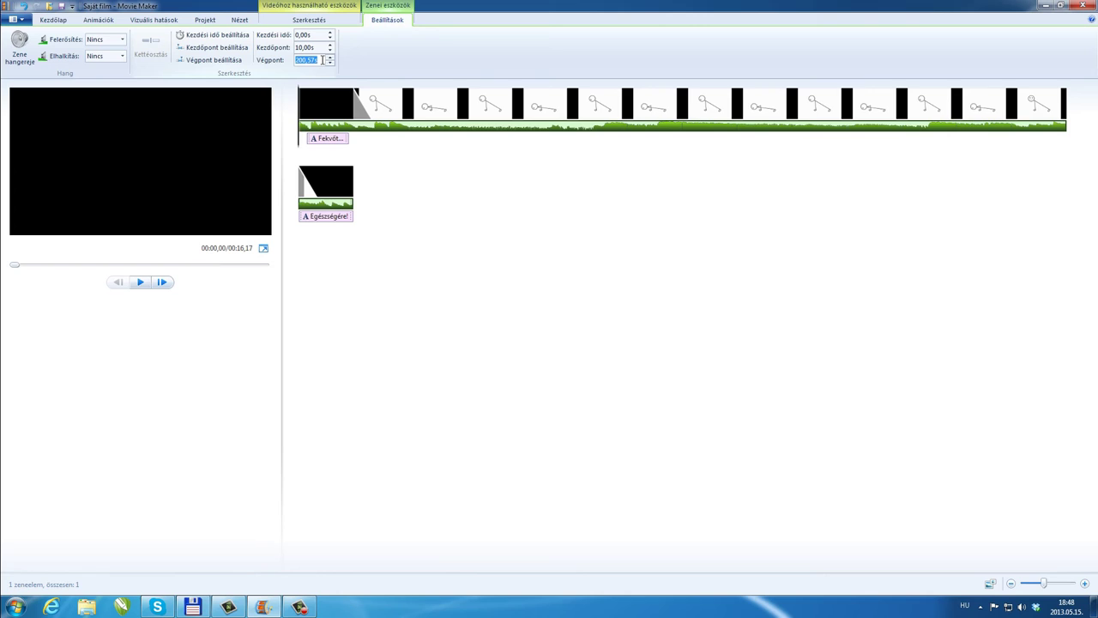
{"action": "key", "text": "BackSpace"}
{"action": "type", "text": "16,17"}
{"action": "left_click", "coordinate": [380, 180]}
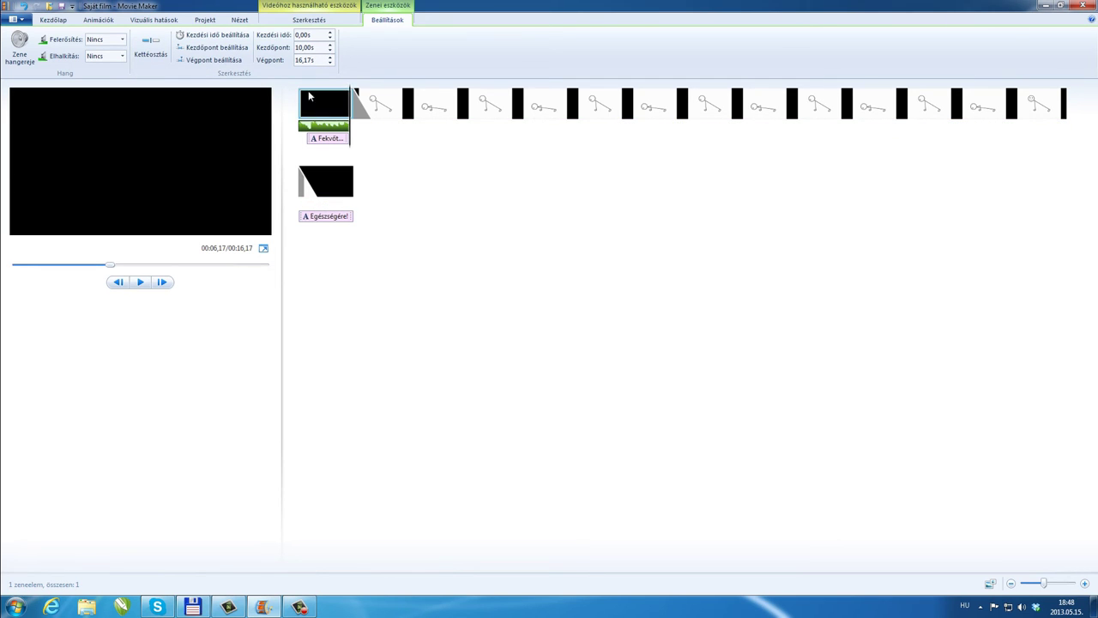
Move the playhead to the very end of the film to check its total length
{"action": "double_click", "coordinate": [304, 61]}
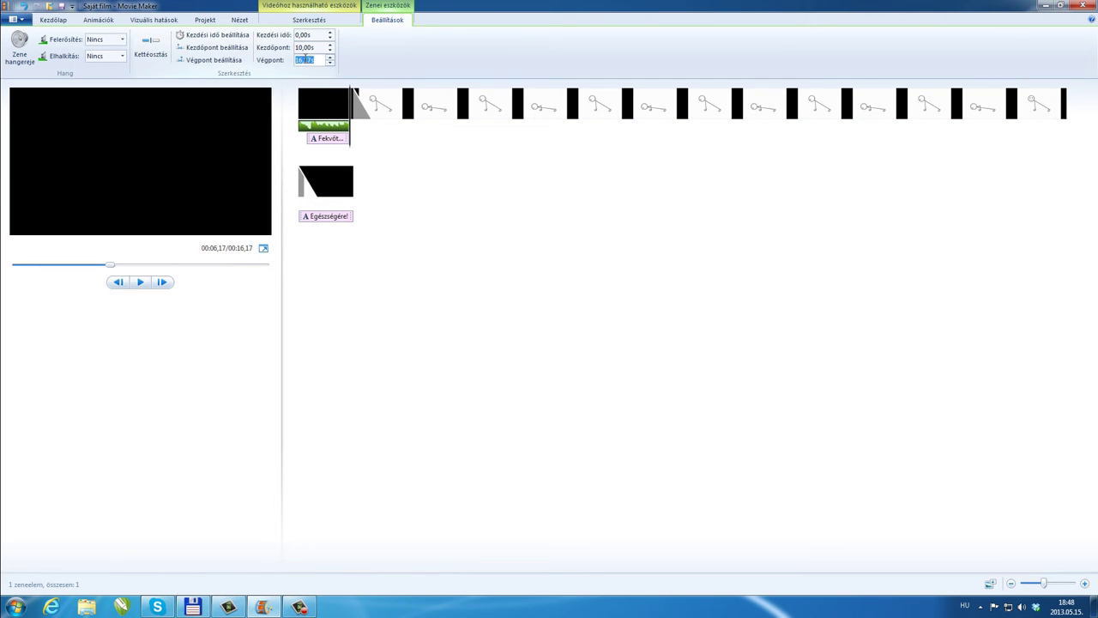
{"action": "left_click", "coordinate": [264, 267]}
{"action": "left_click_drag", "start_coordinate": [264, 269], "coordinate": [271, 270]}
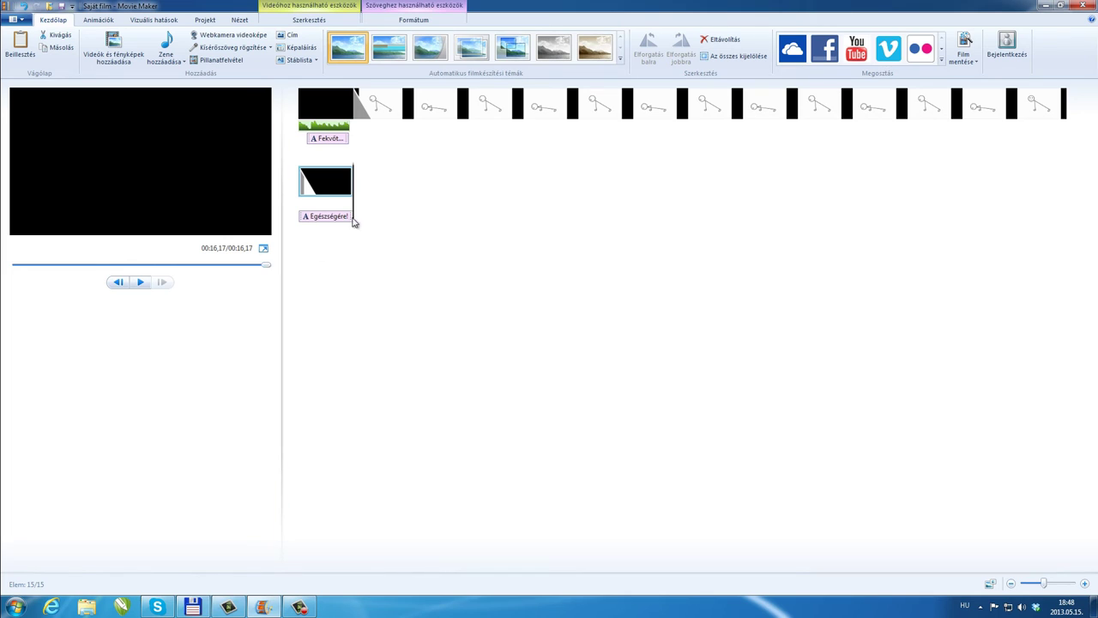
Set the music track's start point to 0,00 s and play the film from the beginning
{"action": "left_click", "coordinate": [329, 127]}
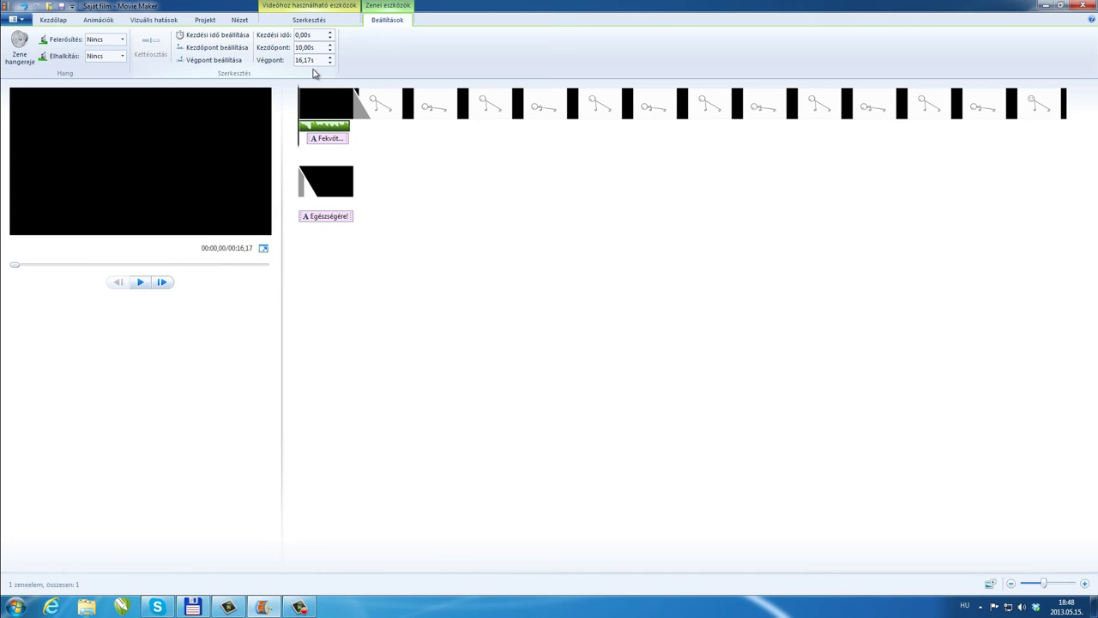
{"action": "left_click", "coordinate": [301, 60]}
{"action": "left_click", "coordinate": [311, 75]}
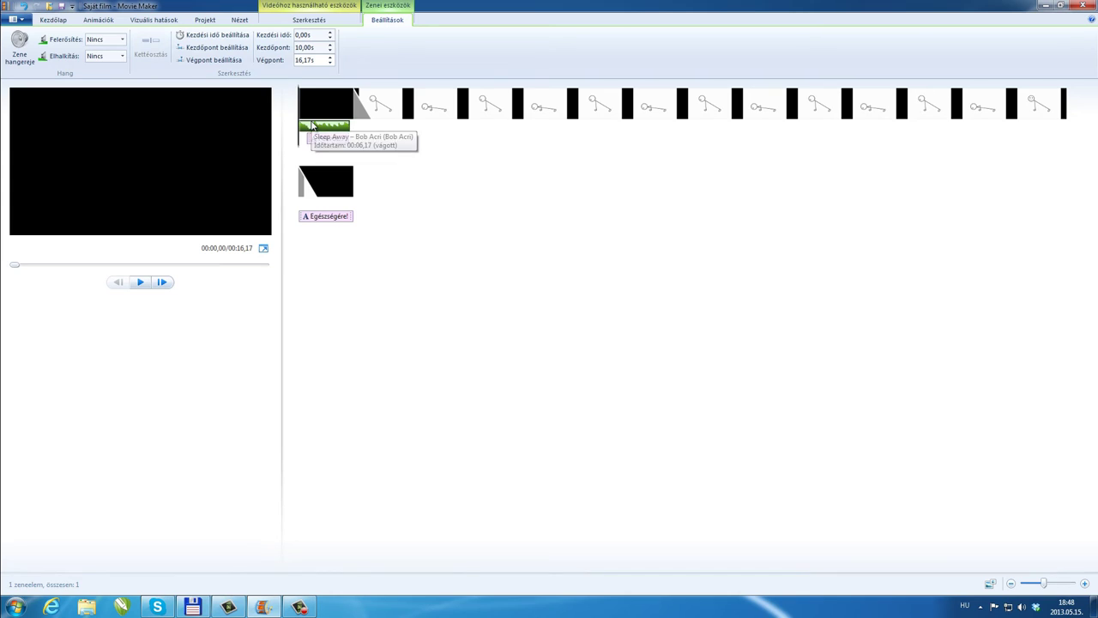
{"action": "left_click", "coordinate": [322, 47]}
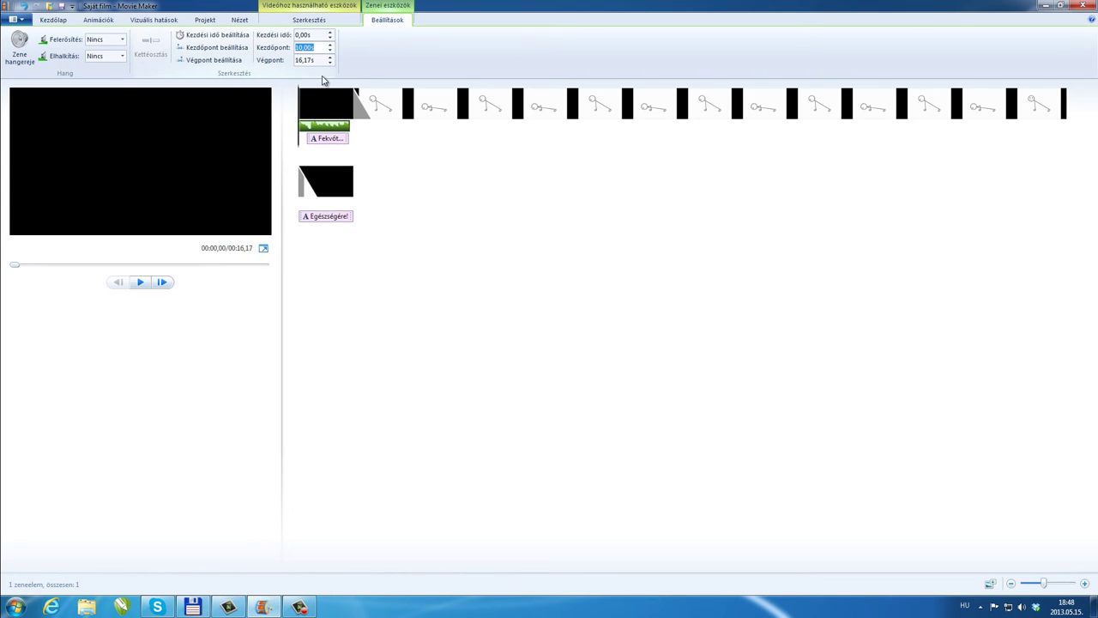
{"action": "left_click", "coordinate": [296, 48]}
{"action": "key", "text": "Delete"}
{"action": "left_click", "coordinate": [322, 35]}
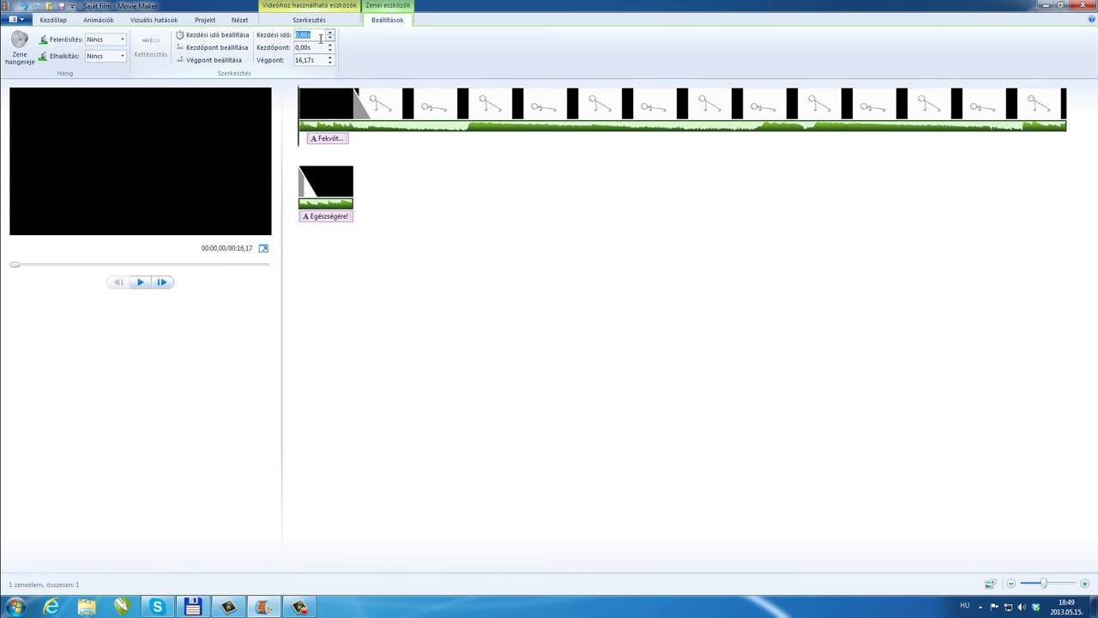
{"action": "left_click", "coordinate": [138, 285]}
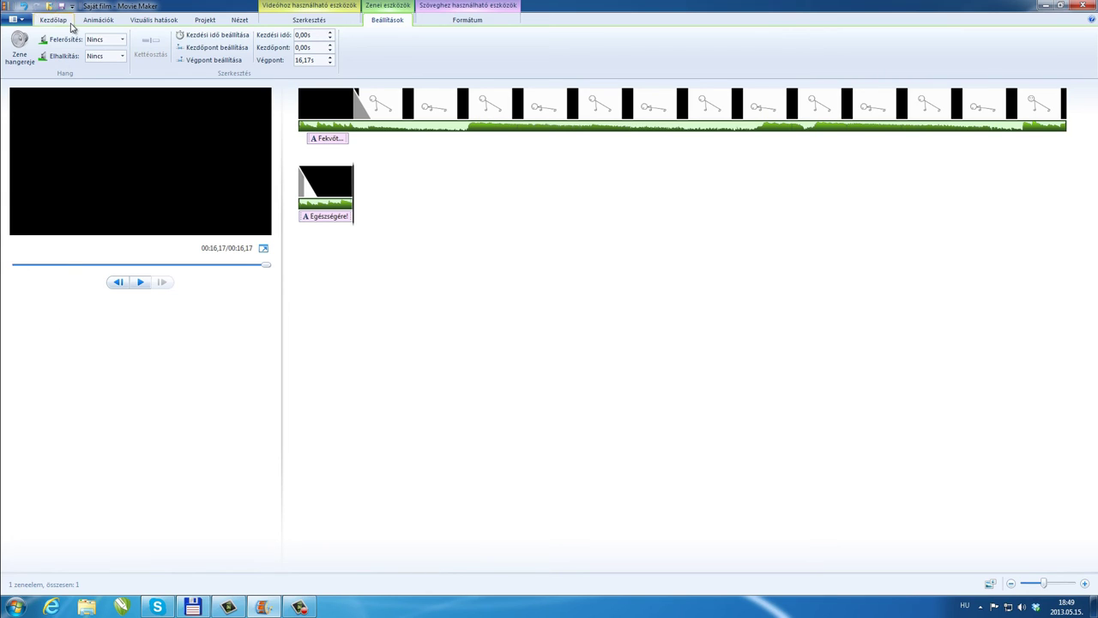
Set both the fade-in and the fade-out of the music track to Lassú
{"action": "left_click", "coordinate": [121, 40]}
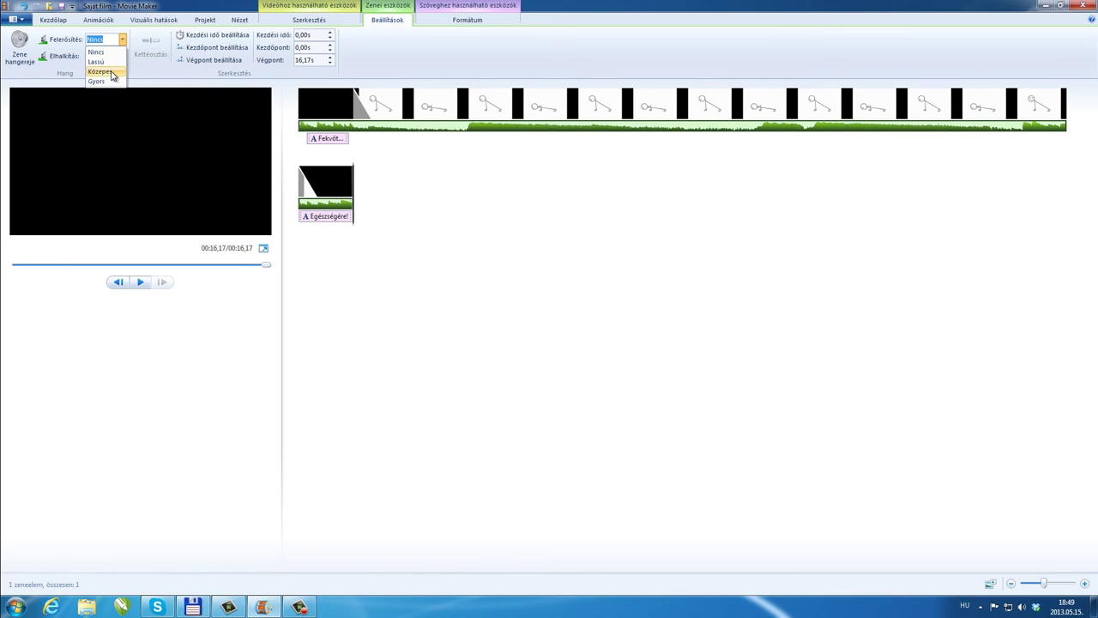
{"action": "left_click", "coordinate": [112, 62]}
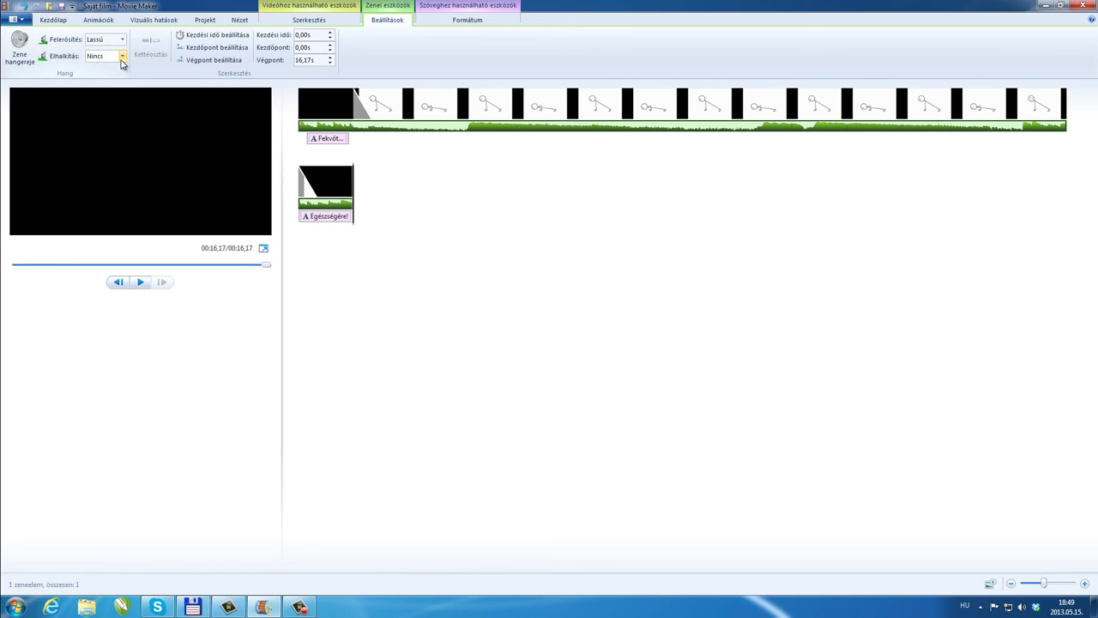
{"action": "left_click", "coordinate": [121, 57]}
{"action": "left_click", "coordinate": [113, 78]}
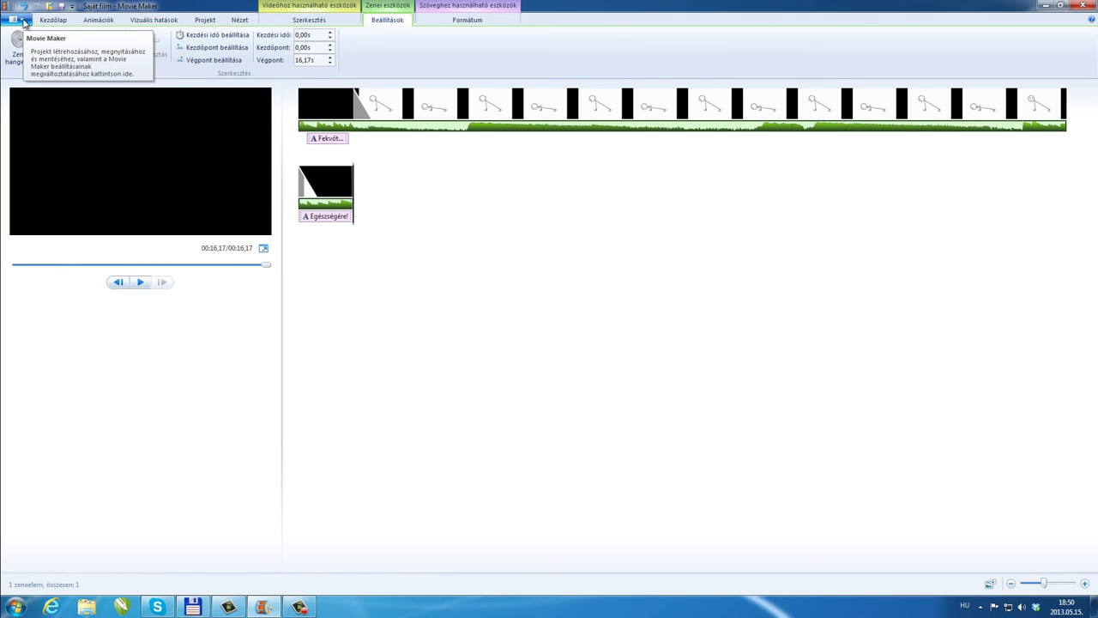
Examine the film-saving presets for computers, DVD, phones, tablets, websites and audio only
{"action": "left_click", "coordinate": [20, 20]}
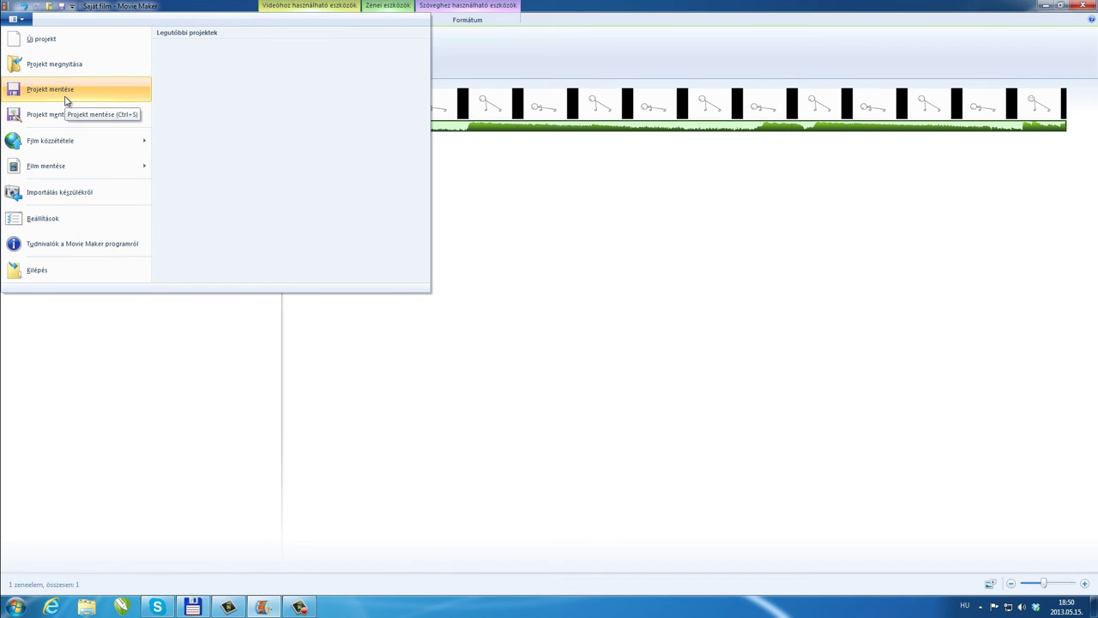
{"action": "mouse_move", "coordinate": [70, 161]}
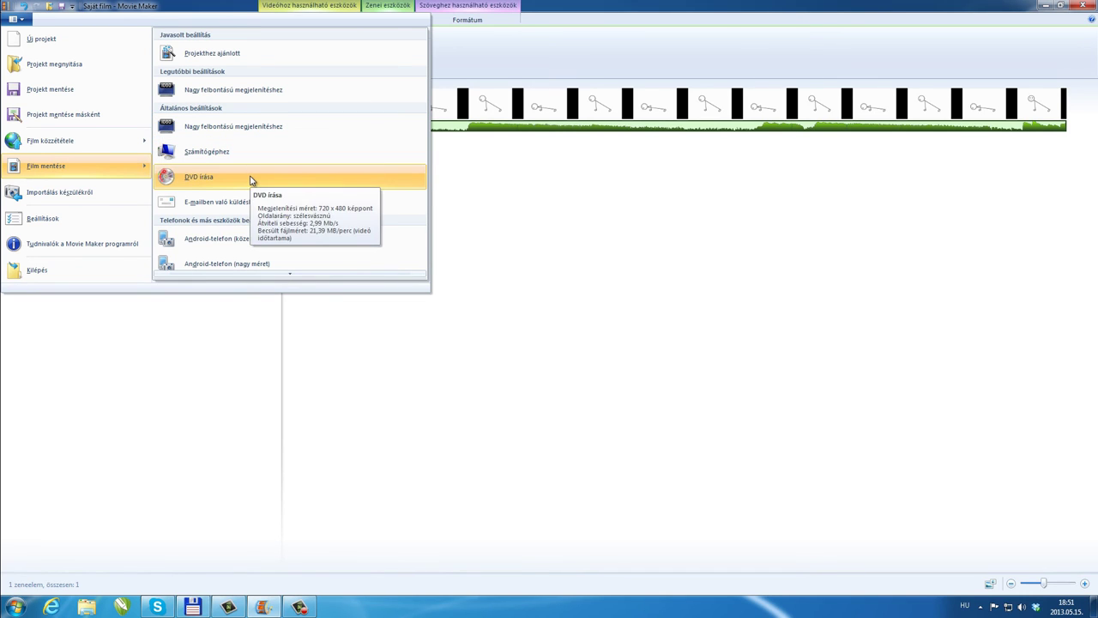
{"action": "scroll", "coordinate": [259, 206], "scroll_direction": "down", "scroll_amount": 1}
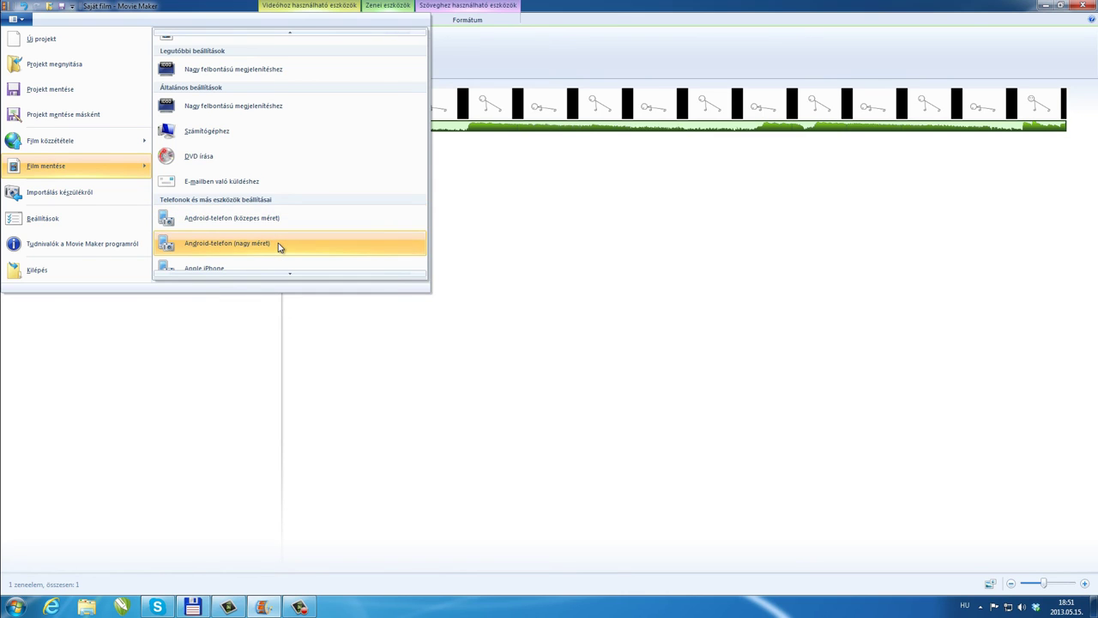
{"action": "scroll", "coordinate": [278, 245], "scroll_direction": "down", "scroll_amount": 1}
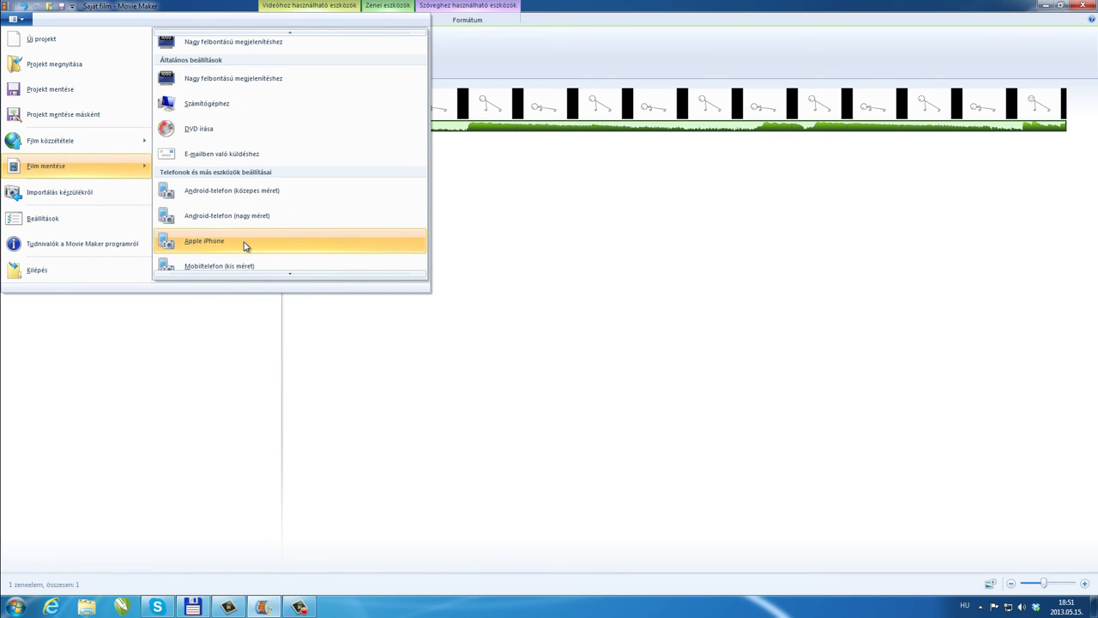
{"action": "scroll", "coordinate": [243, 247], "scroll_direction": "down", "scroll_amount": 1}
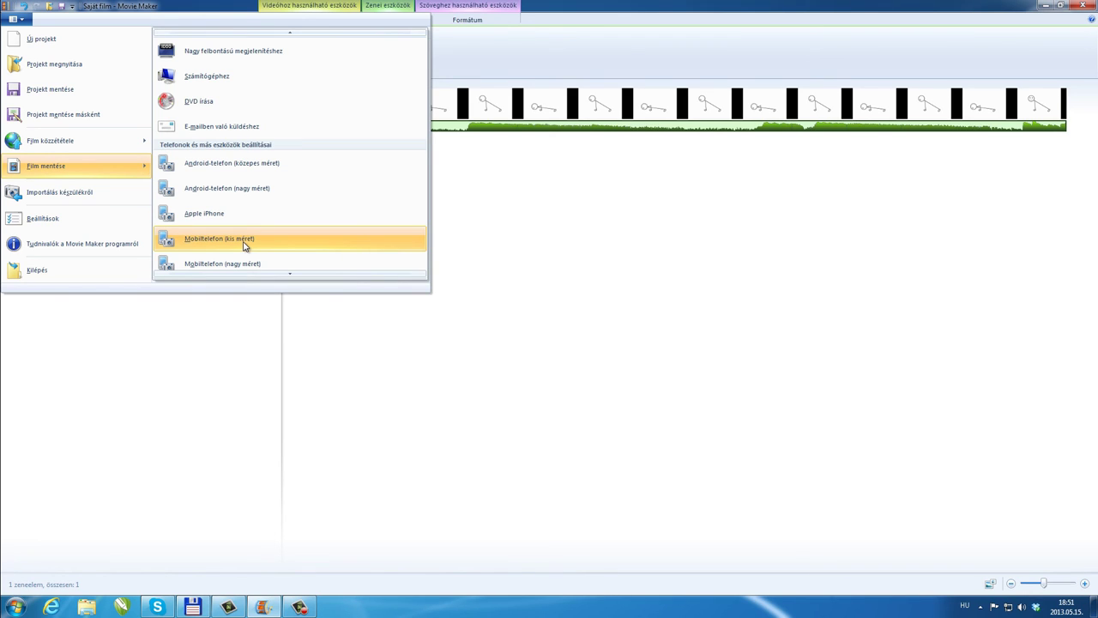
{"action": "scroll", "coordinate": [244, 245], "scroll_direction": "down", "scroll_amount": 1}
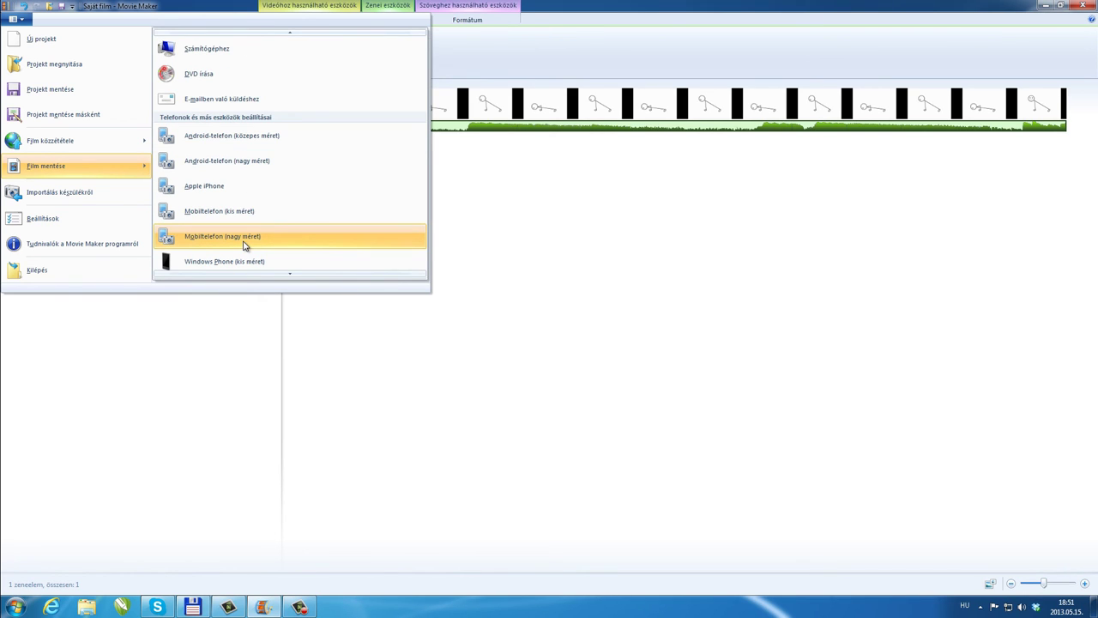
{"action": "scroll", "coordinate": [244, 245], "scroll_direction": "down", "scroll_amount": 1}
{"action": "scroll", "coordinate": [244, 245], "scroll_direction": "down", "scroll_amount": 1}
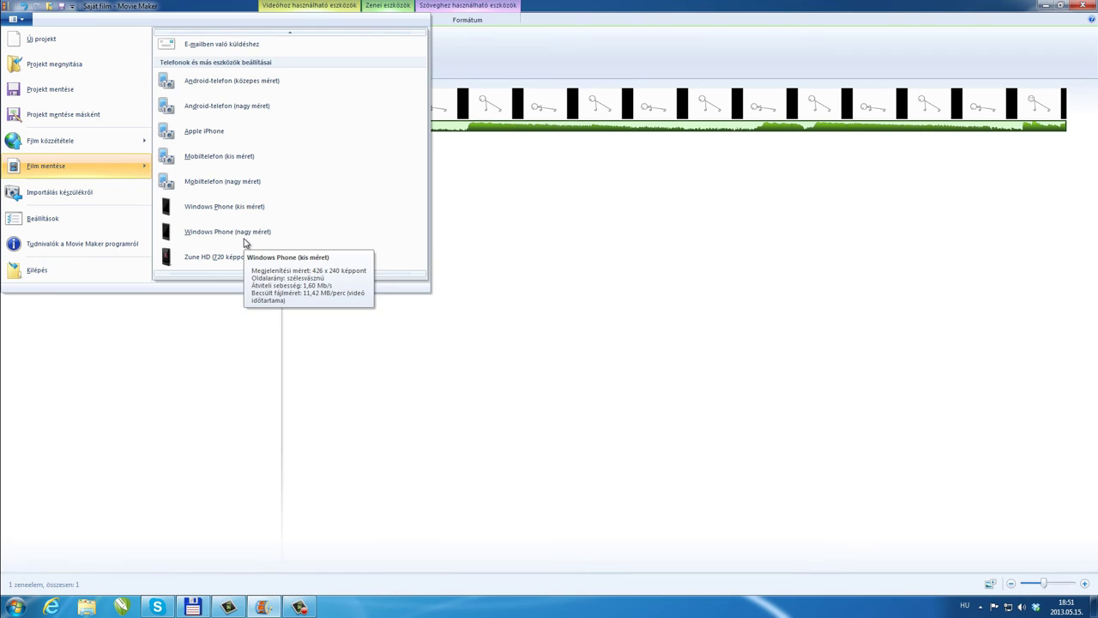
{"action": "scroll", "coordinate": [246, 244], "scroll_direction": "down", "scroll_amount": 1}
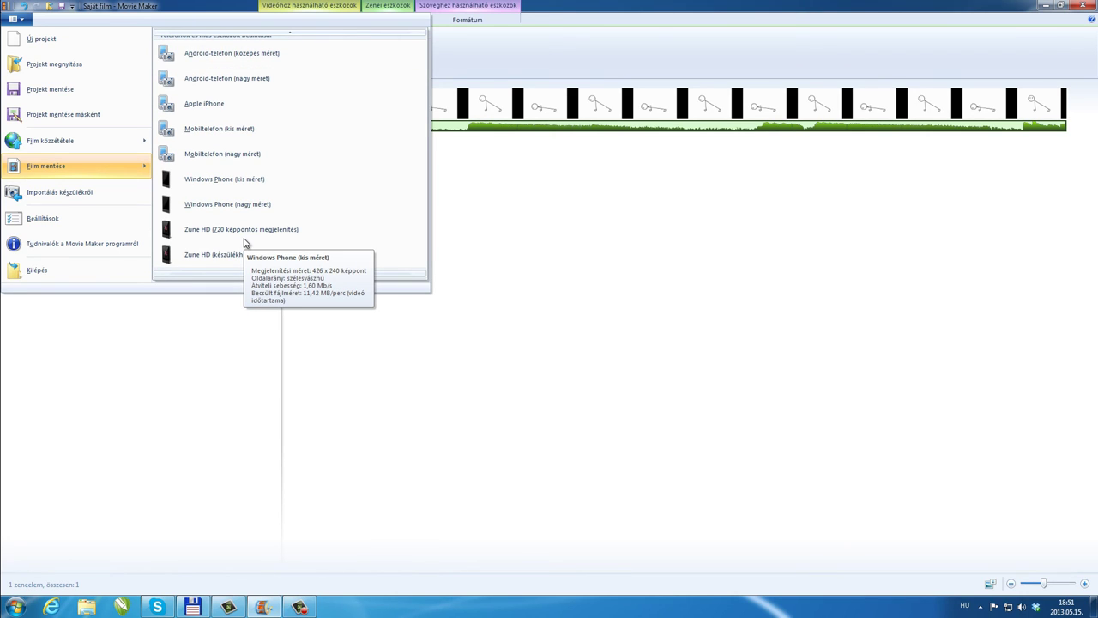
{"action": "scroll", "coordinate": [244, 245], "scroll_direction": "down", "scroll_amount": 1}
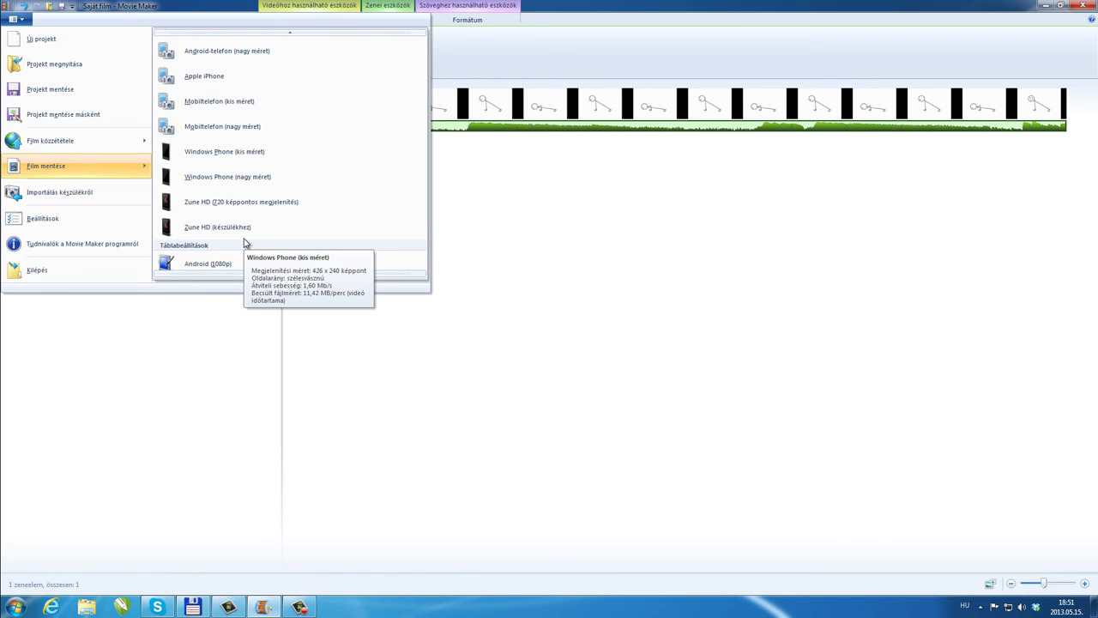
{"action": "scroll", "coordinate": [244, 243], "scroll_direction": "down", "scroll_amount": 1}
{"action": "scroll", "coordinate": [245, 244], "scroll_direction": "down", "scroll_amount": 1}
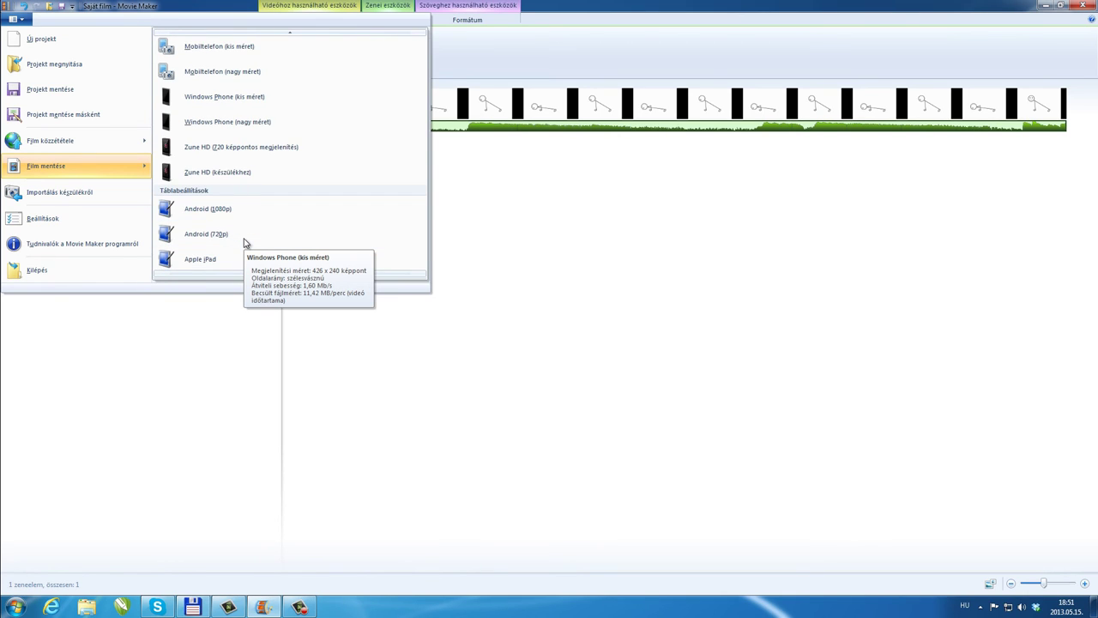
{"action": "scroll", "coordinate": [244, 244], "scroll_direction": "down", "scroll_amount": 1}
{"action": "scroll", "coordinate": [245, 243], "scroll_direction": "down", "scroll_amount": 1}
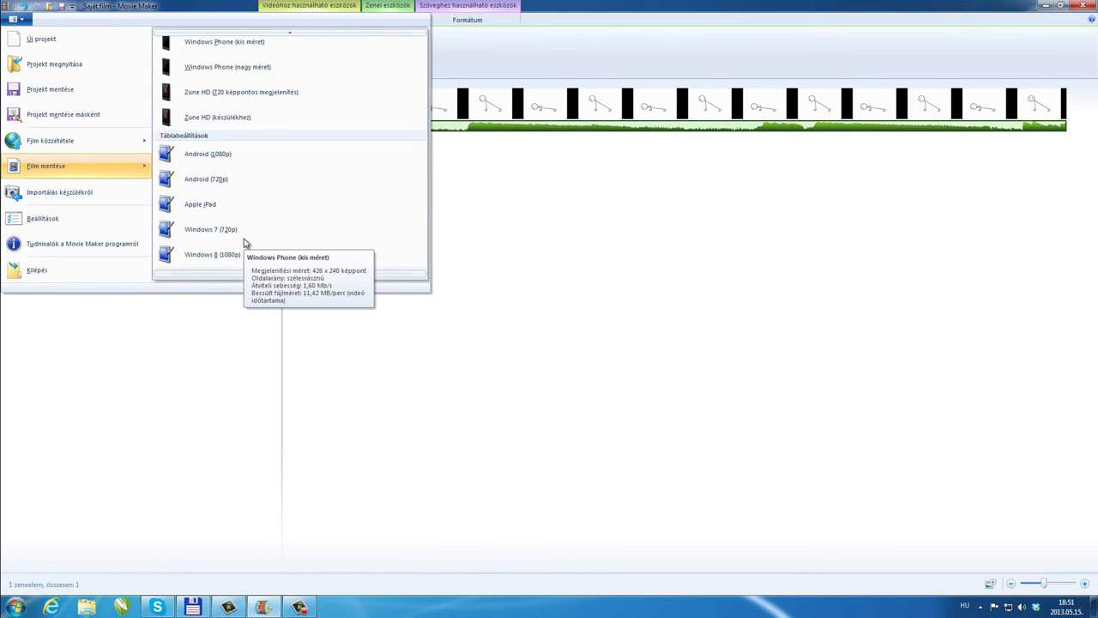
{"action": "scroll", "coordinate": [245, 244], "scroll_direction": "down", "scroll_amount": 1}
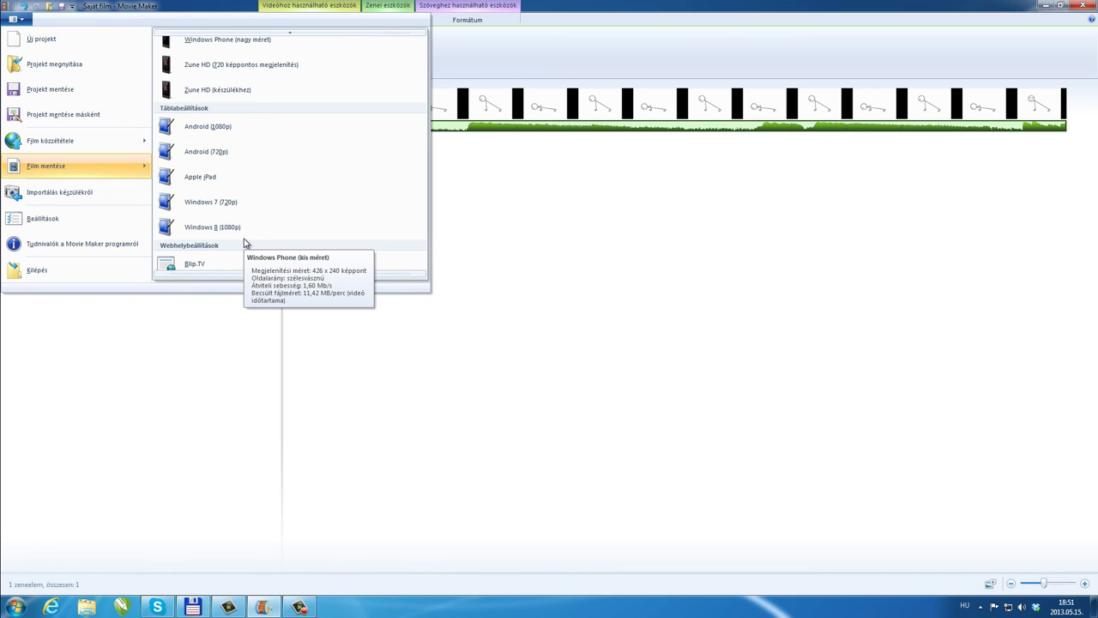
{"action": "scroll", "coordinate": [244, 243], "scroll_direction": "down", "scroll_amount": 1}
{"action": "scroll", "coordinate": [244, 243], "scroll_direction": "down", "scroll_amount": 1}
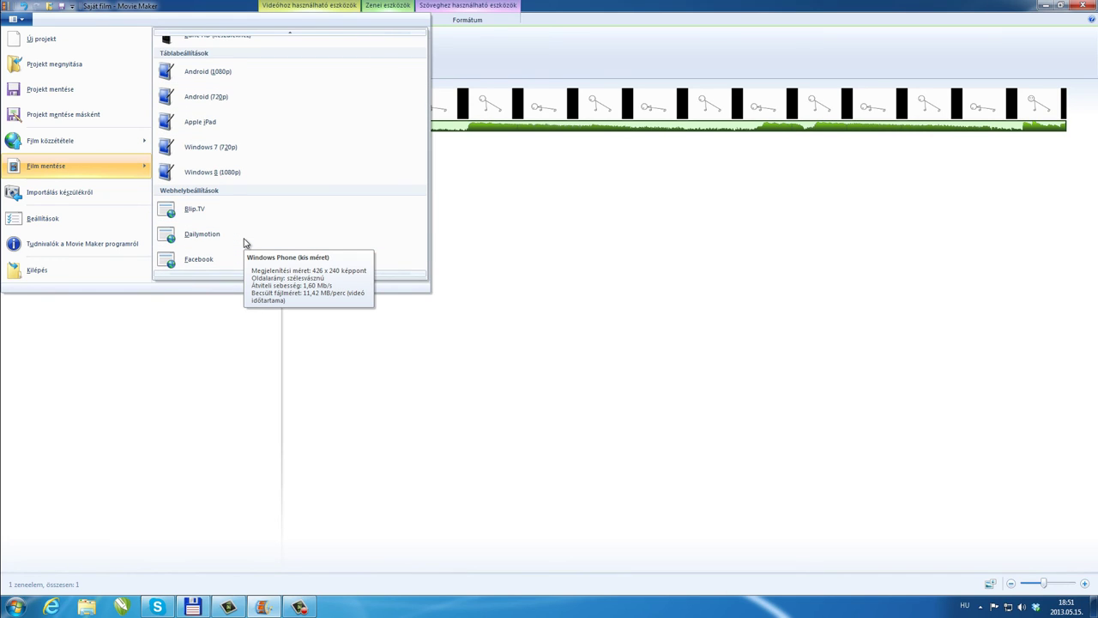
{"action": "scroll", "coordinate": [244, 244], "scroll_direction": "down", "scroll_amount": 2}
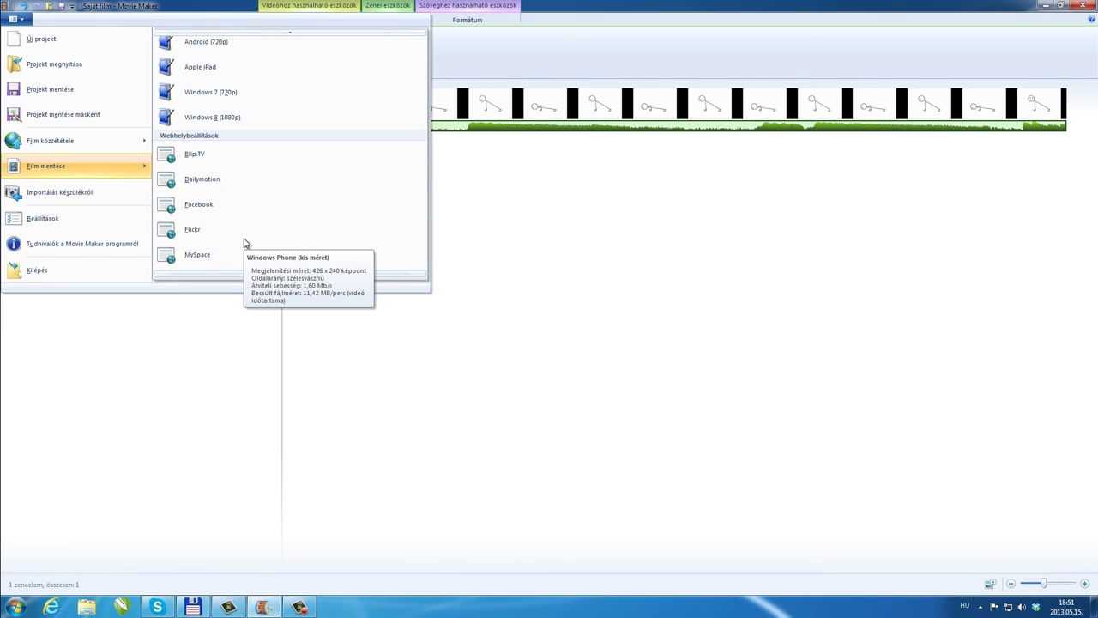
{"action": "scroll", "coordinate": [245, 243], "scroll_direction": "down", "scroll_amount": 5}
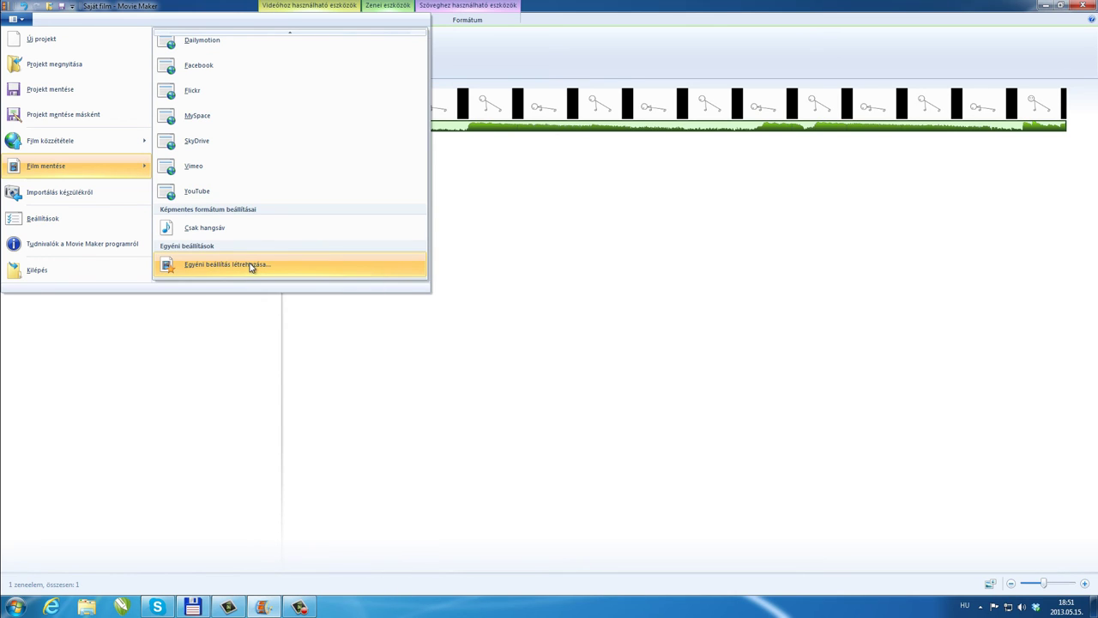
Examine the audio formats and base presets offered for a custom film-saving setting, and close it without saving
{"action": "left_click", "coordinate": [250, 265]}
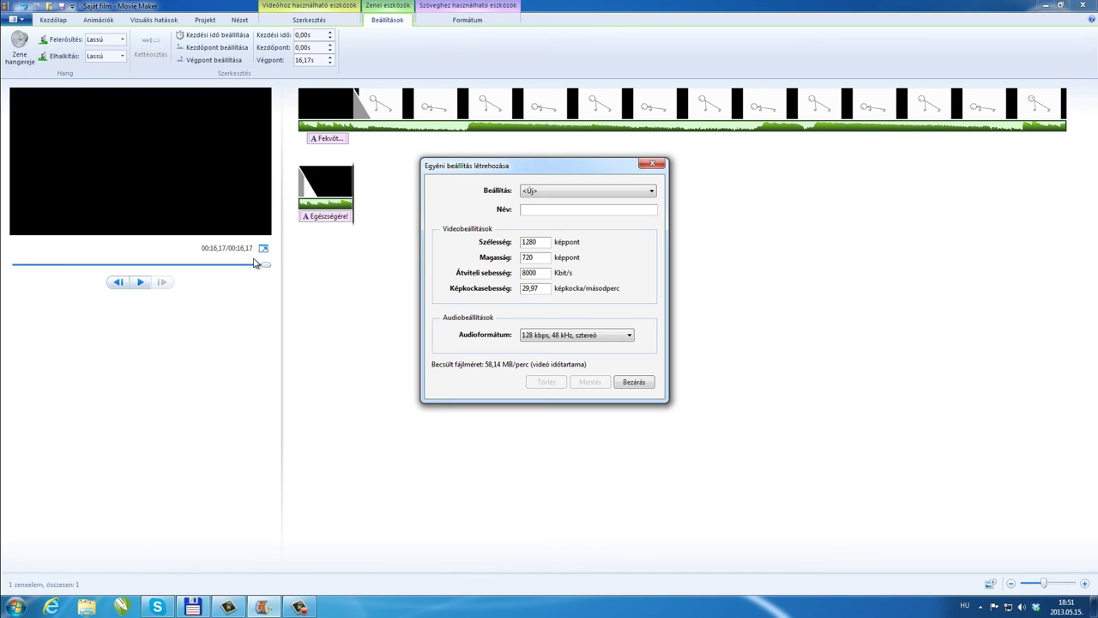
{"action": "left_click", "coordinate": [631, 339]}
{"action": "left_click", "coordinate": [630, 337]}
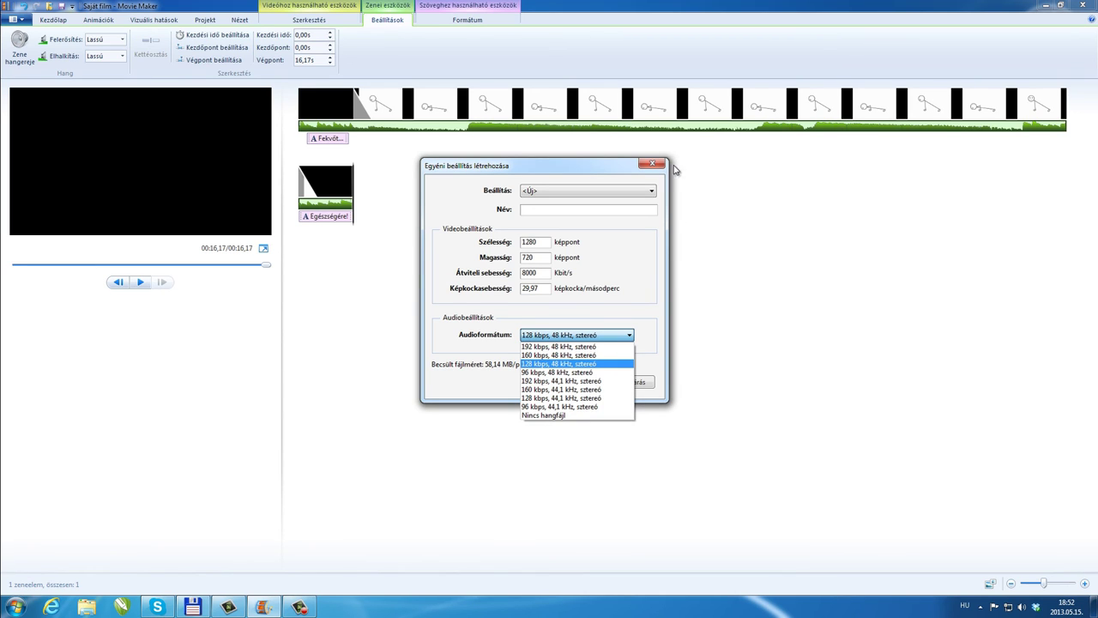
{"action": "left_click", "coordinate": [654, 193]}
{"action": "left_click", "coordinate": [654, 192]}
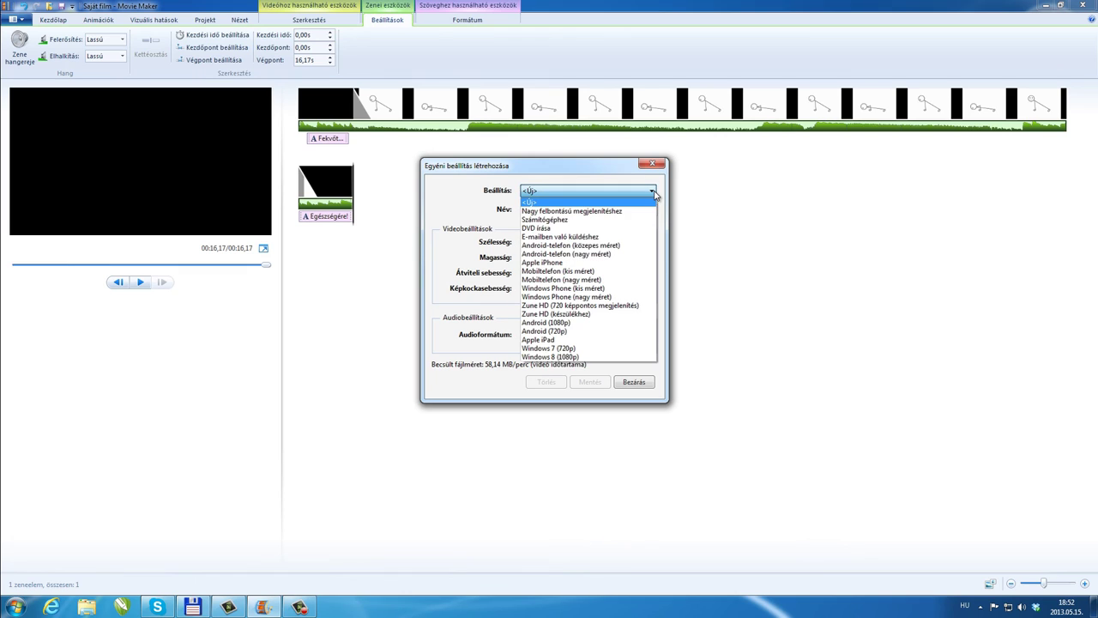
{"action": "left_click", "coordinate": [655, 192]}
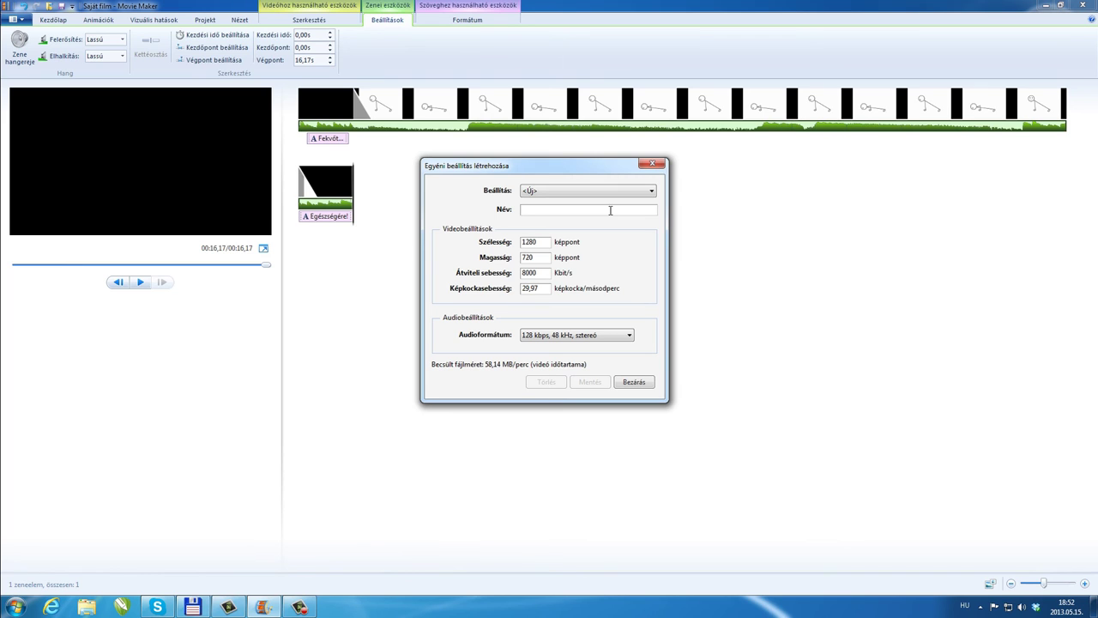
{"action": "left_click", "coordinate": [651, 164]}
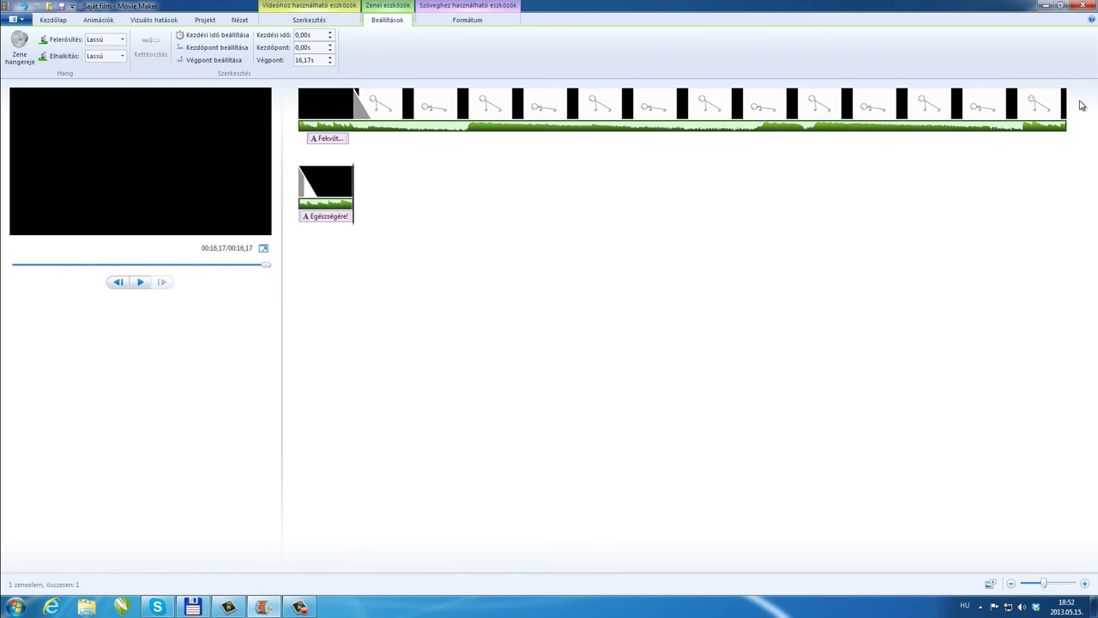
Select all clips in the storyboard and delete them to empty the project
{"action": "left_click", "coordinate": [339, 196]}
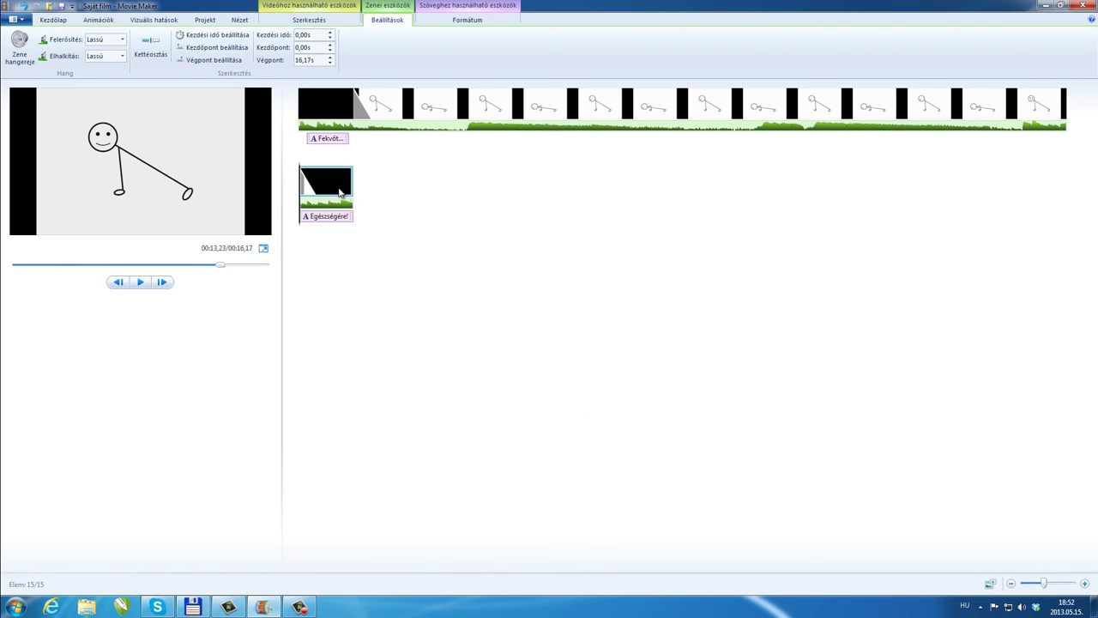
{"action": "key", "text": "ctrl+a"}
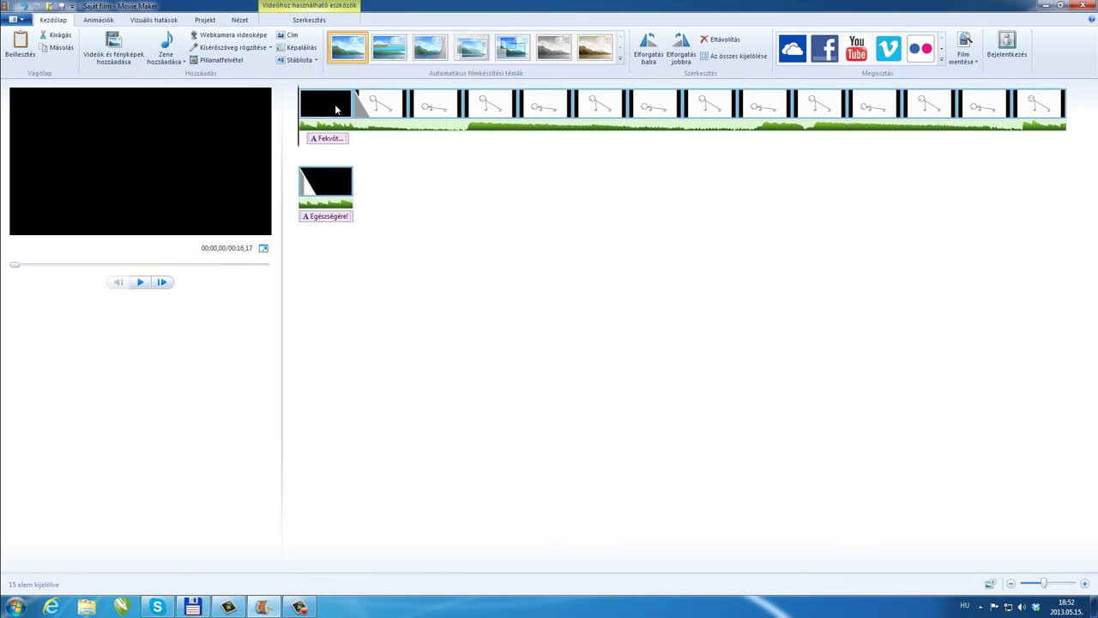
{"action": "key", "text": "Delete"}
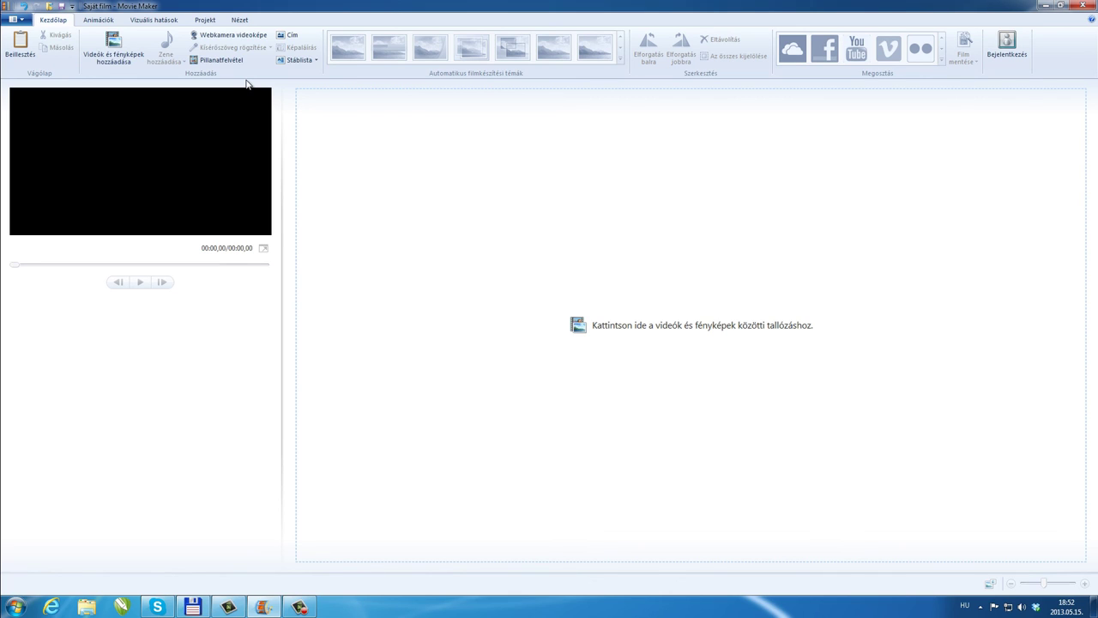
Add the Fekvőtámasz.mp4 video from the Képek folder to the empty project
{"action": "left_click", "coordinate": [118, 52]}
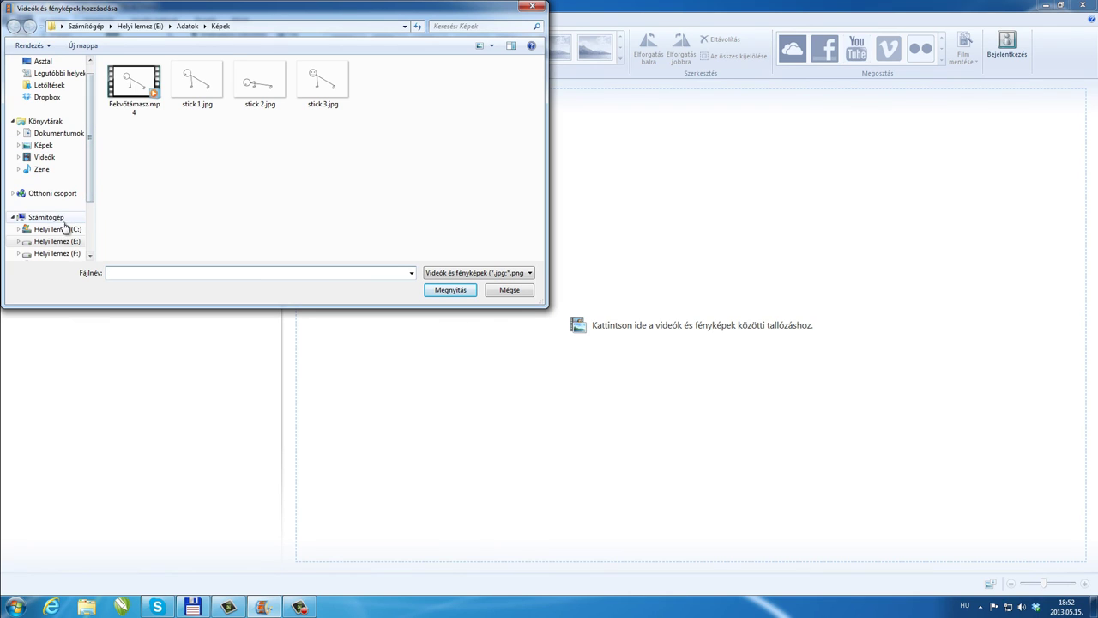
{"action": "left_click", "coordinate": [127, 93]}
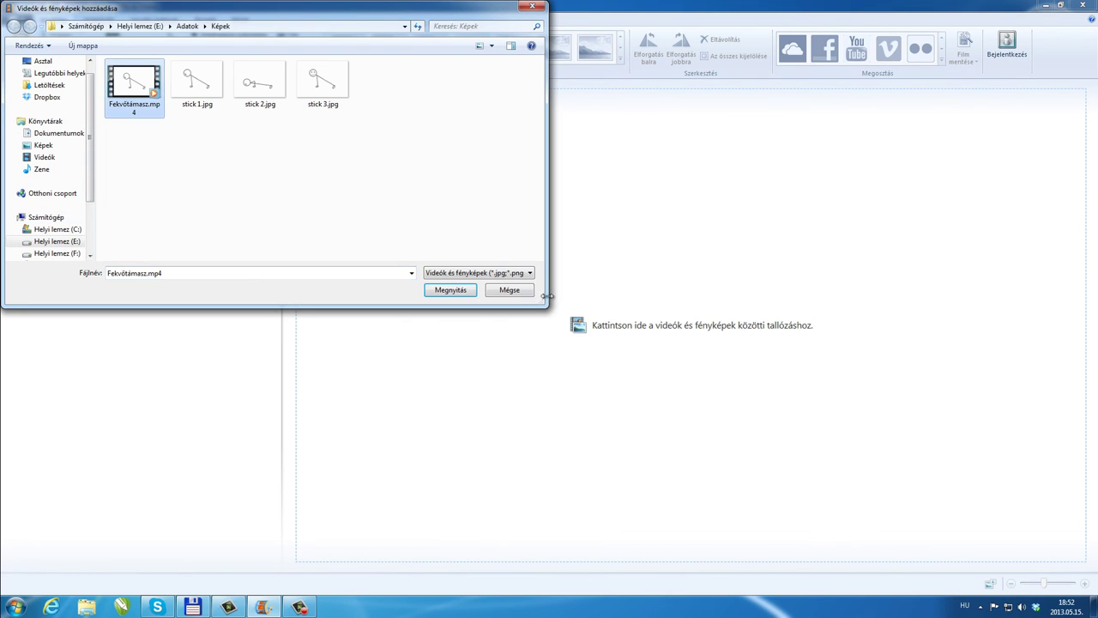
{"action": "left_click", "coordinate": [455, 293]}
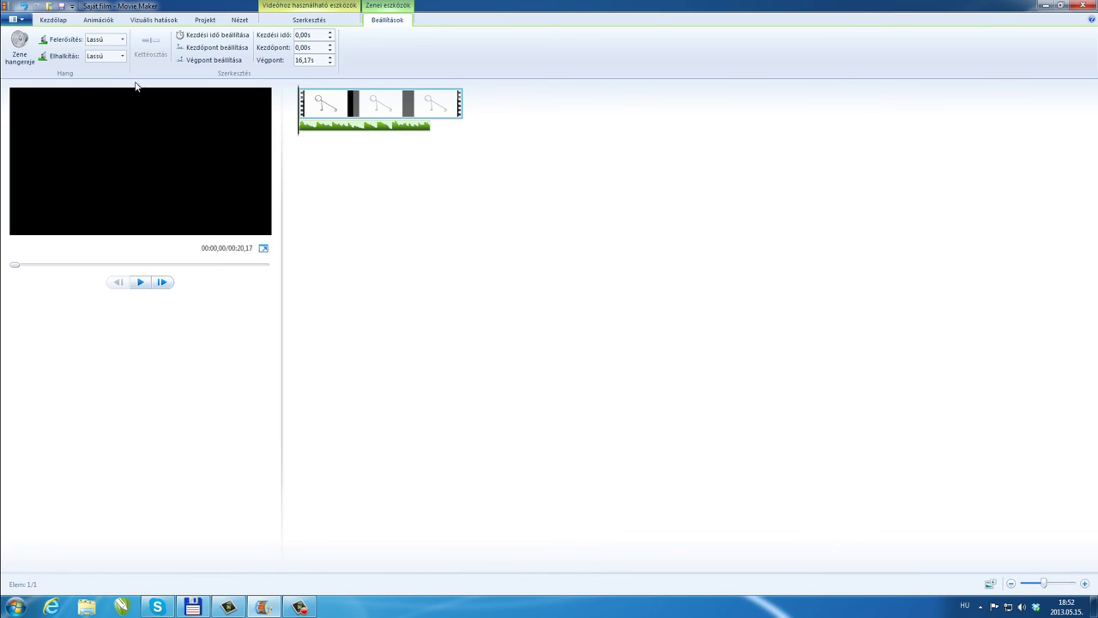
Split the Fekvőtámasz.mp4 video in two at 5.13 s
{"action": "left_click", "coordinate": [57, 22]}
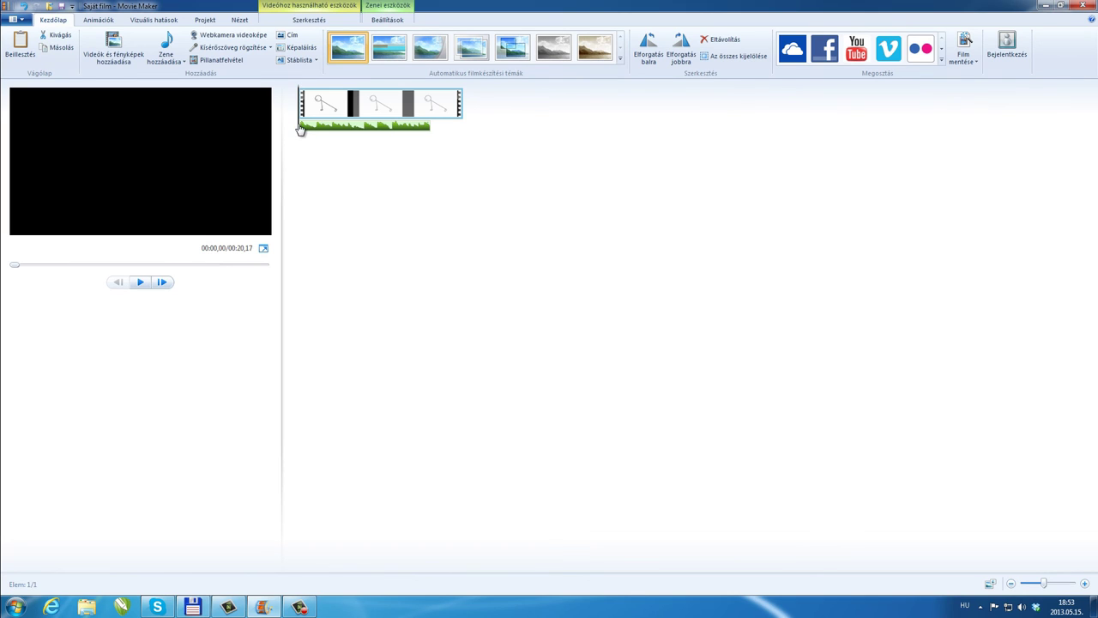
{"action": "left_click_drag", "start_coordinate": [302, 128], "coordinate": [342, 137]}
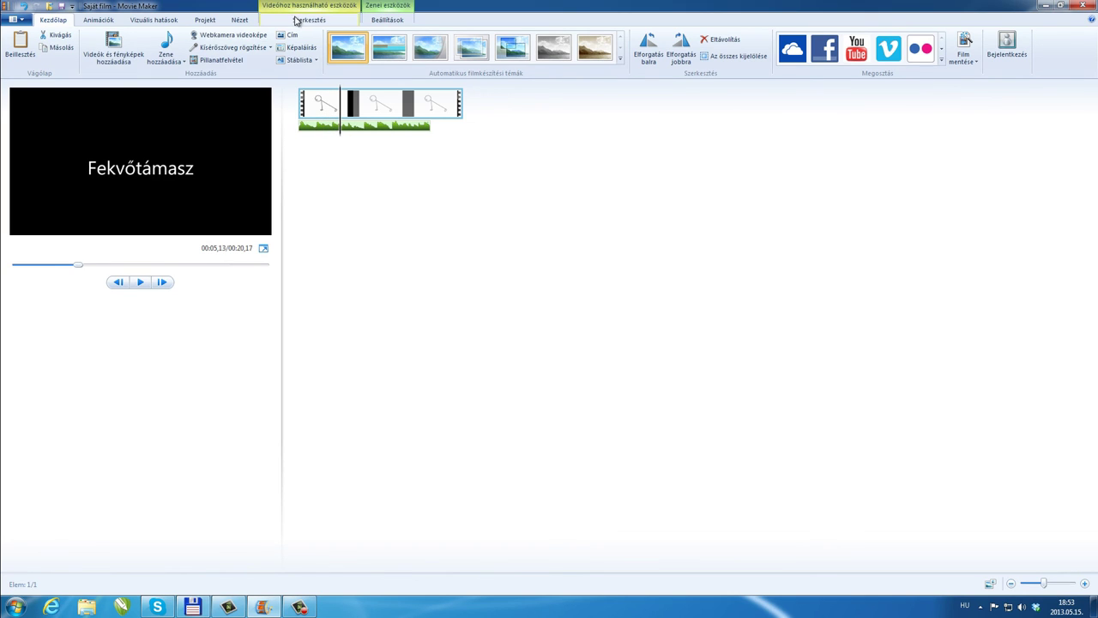
{"action": "left_click", "coordinate": [298, 20]}
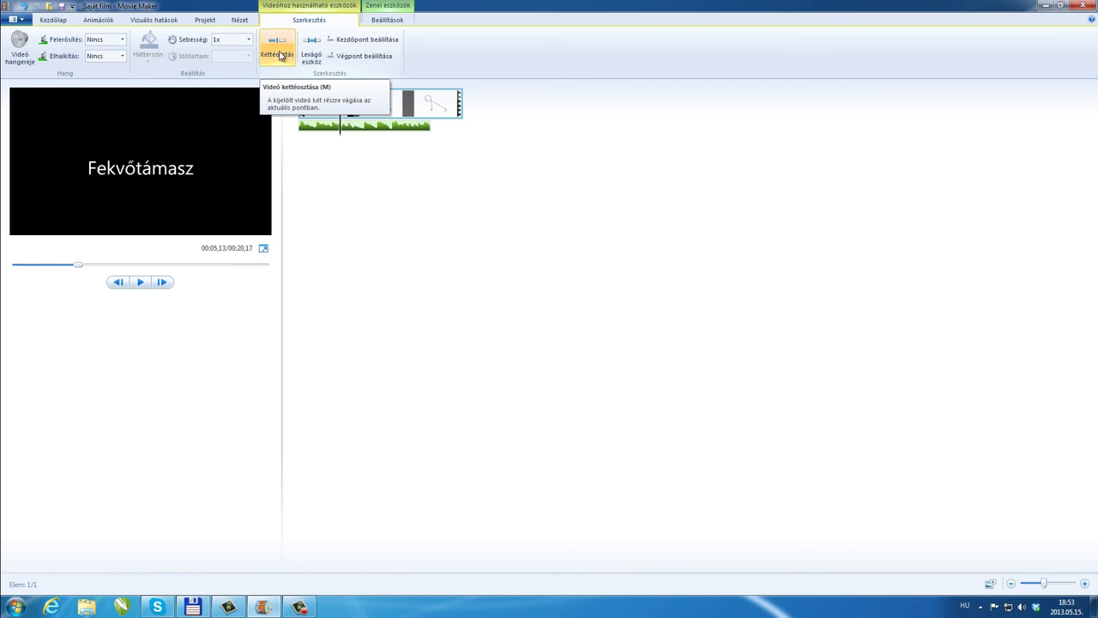
{"action": "left_click", "coordinate": [278, 54]}
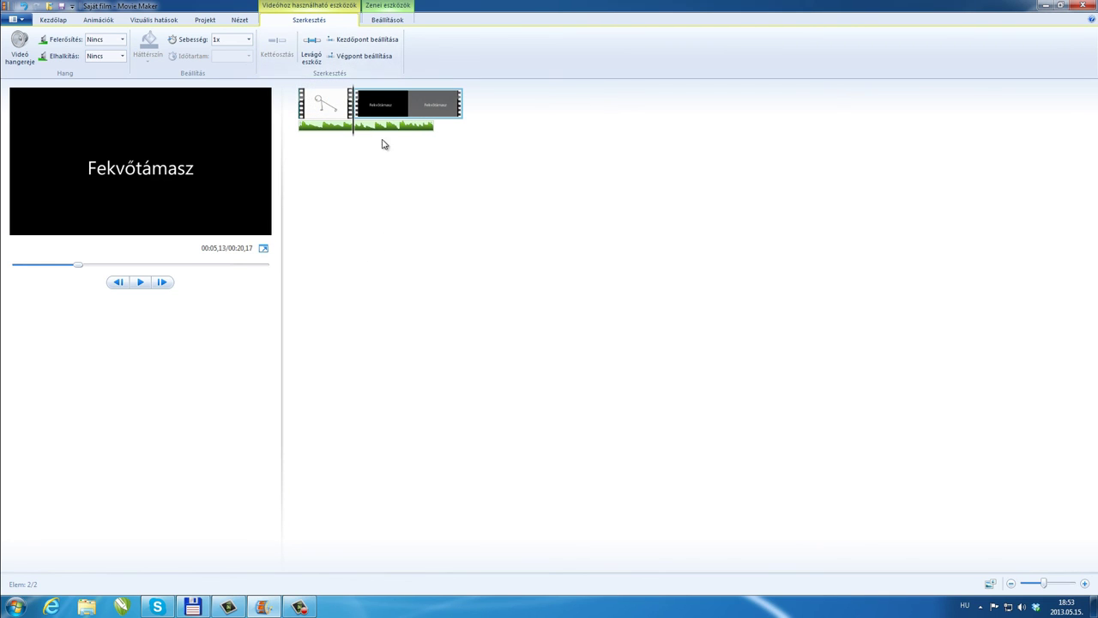
Try trimming the second clip by setting its start point at 9.13 s and a new end point, and undo both trims
{"action": "left_click_drag", "start_coordinate": [353, 123], "coordinate": [384, 126]}
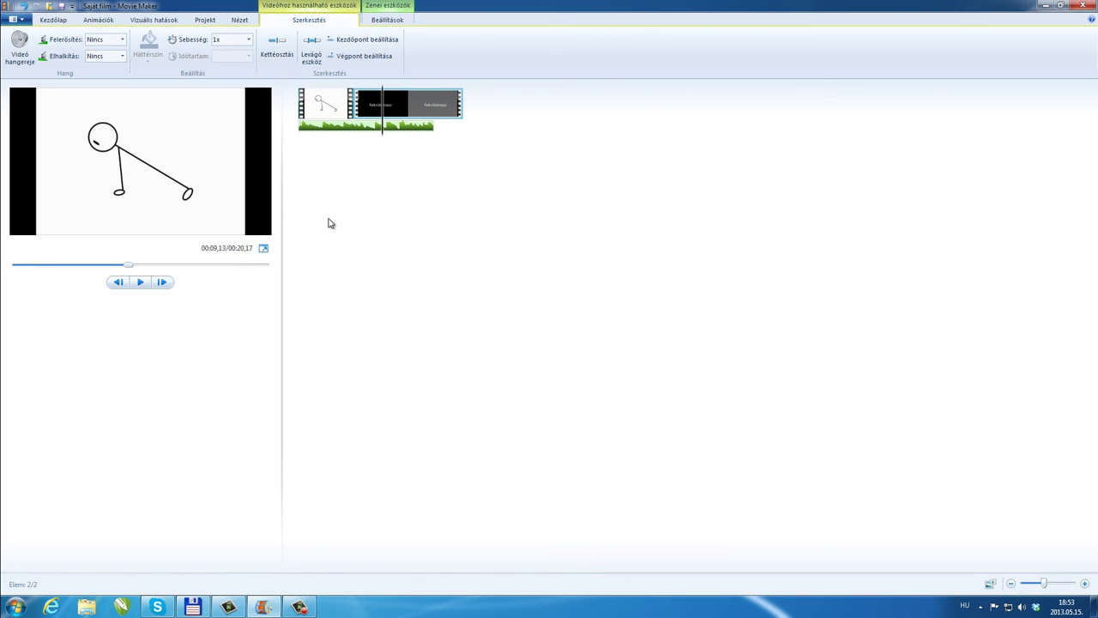
{"action": "left_click", "coordinate": [347, 42]}
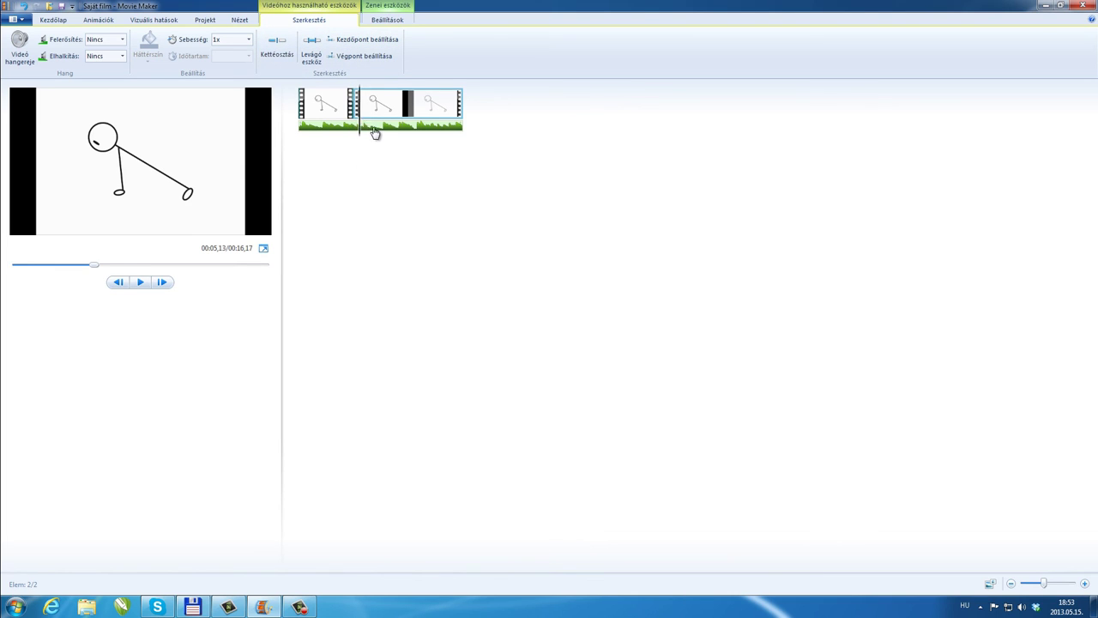
{"action": "left_click", "coordinate": [379, 132]}
{"action": "left_click", "coordinate": [362, 57]}
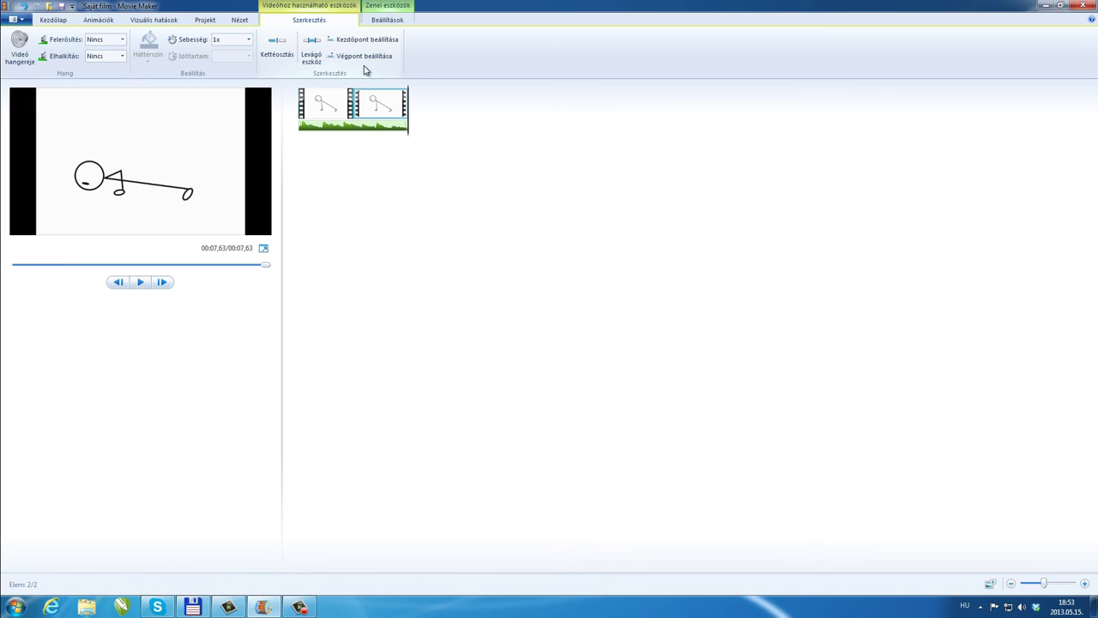
{"action": "left_click", "coordinate": [27, 7]}
{"action": "left_click", "coordinate": [26, 7]}
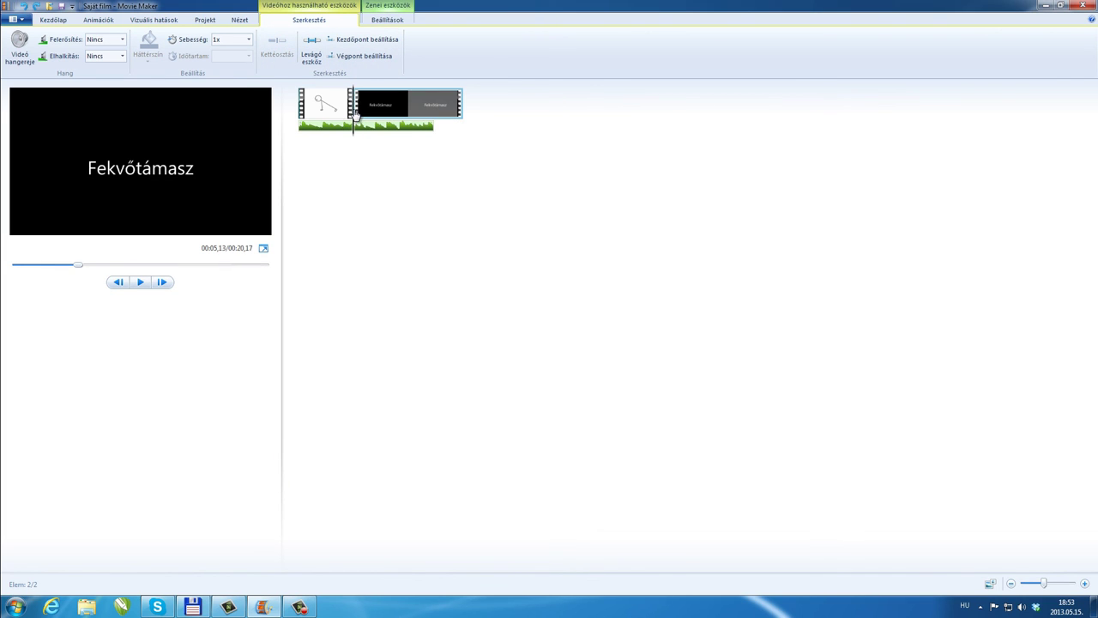
Split the second part of the video at 8.63 s and again at 12.63 s, and delete the piece between these cuts
{"action": "left_click", "coordinate": [379, 116]}
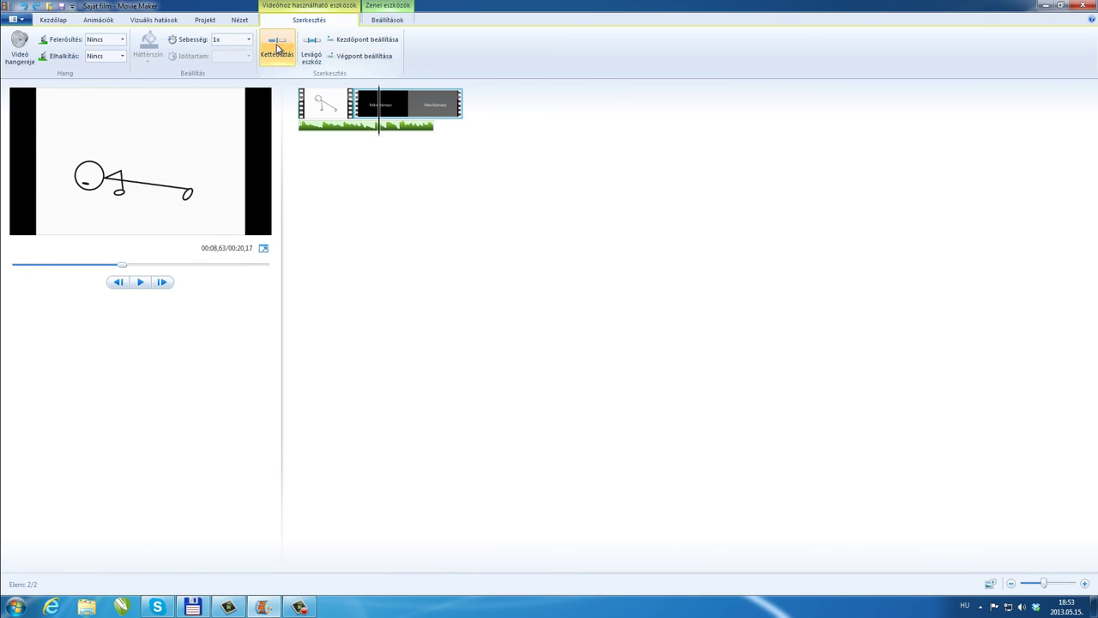
{"action": "left_click", "coordinate": [277, 49]}
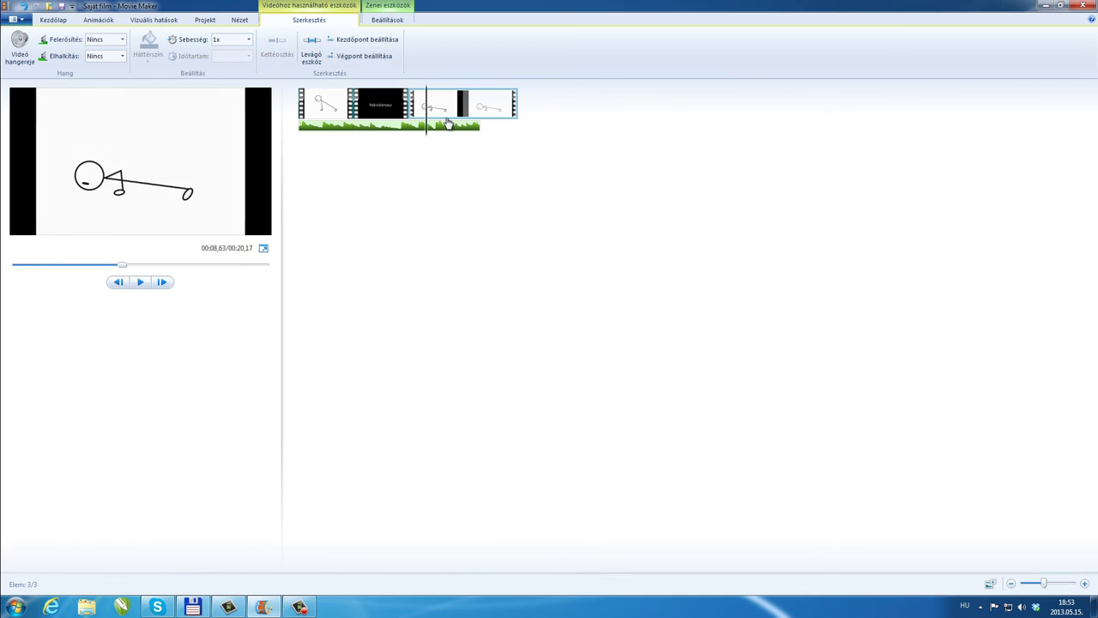
{"action": "left_click", "coordinate": [444, 122]}
{"action": "left_click", "coordinate": [277, 48]}
{"action": "left_click", "coordinate": [432, 110]}
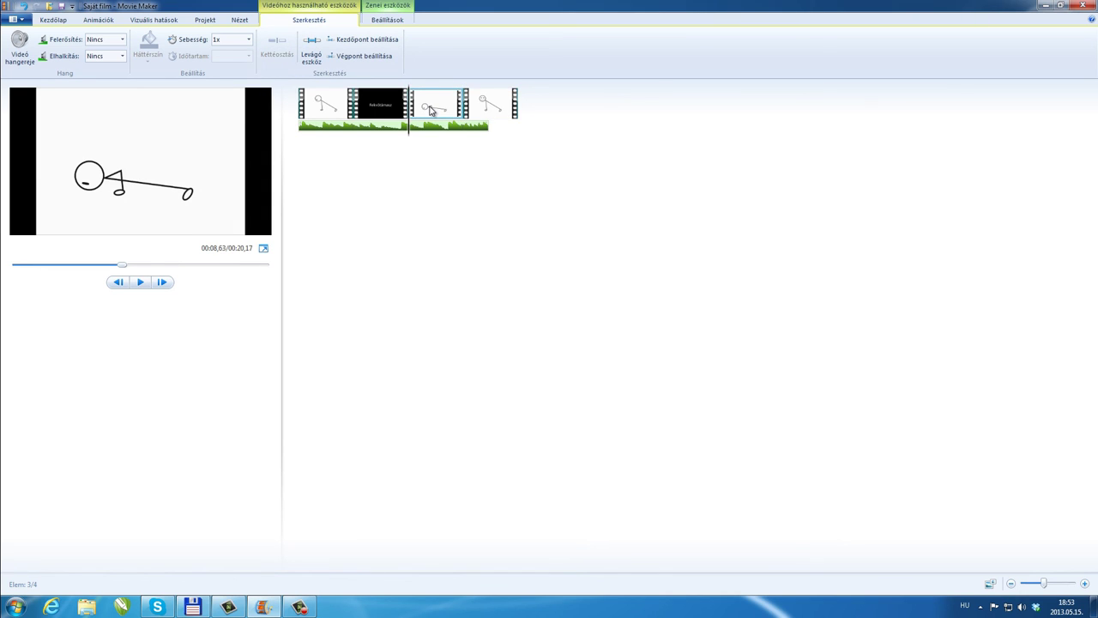
{"action": "key", "text": "Delete"}
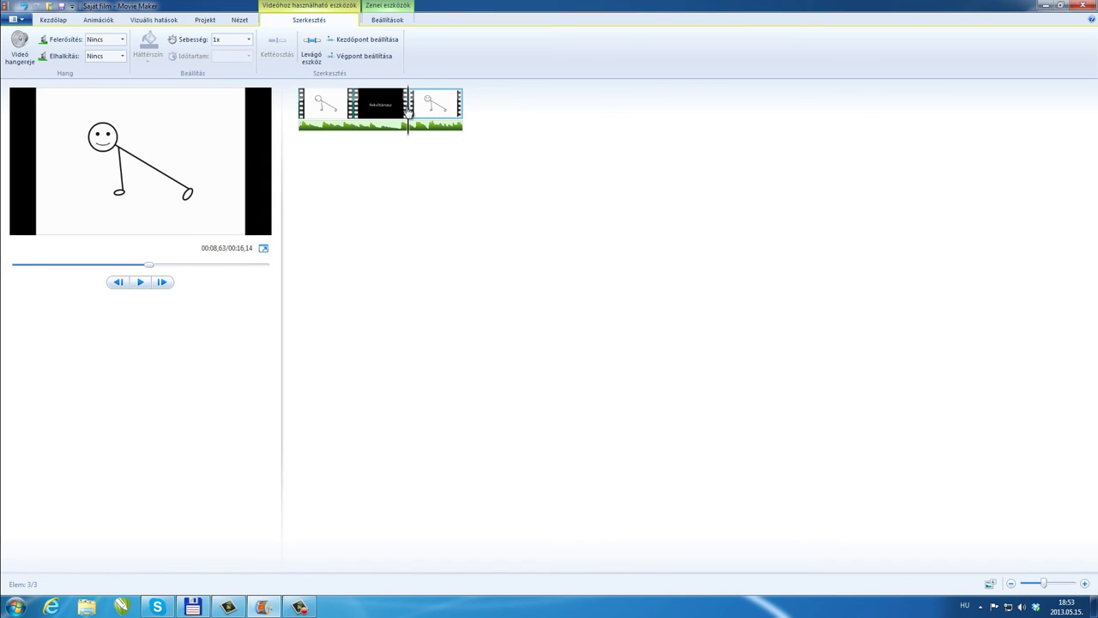
Examine the trim tool's start and end point settings for the last clip, and cancel it without saving
{"action": "left_click", "coordinate": [306, 54]}
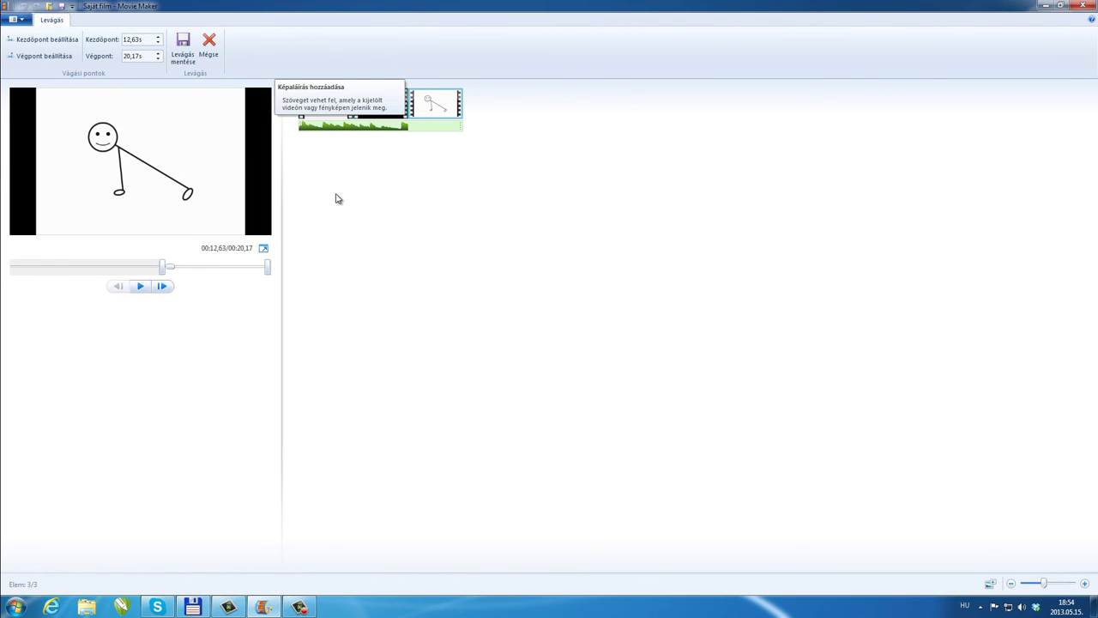
{"action": "left_click", "coordinate": [203, 47]}
{"action": "left_click", "coordinate": [437, 127]}
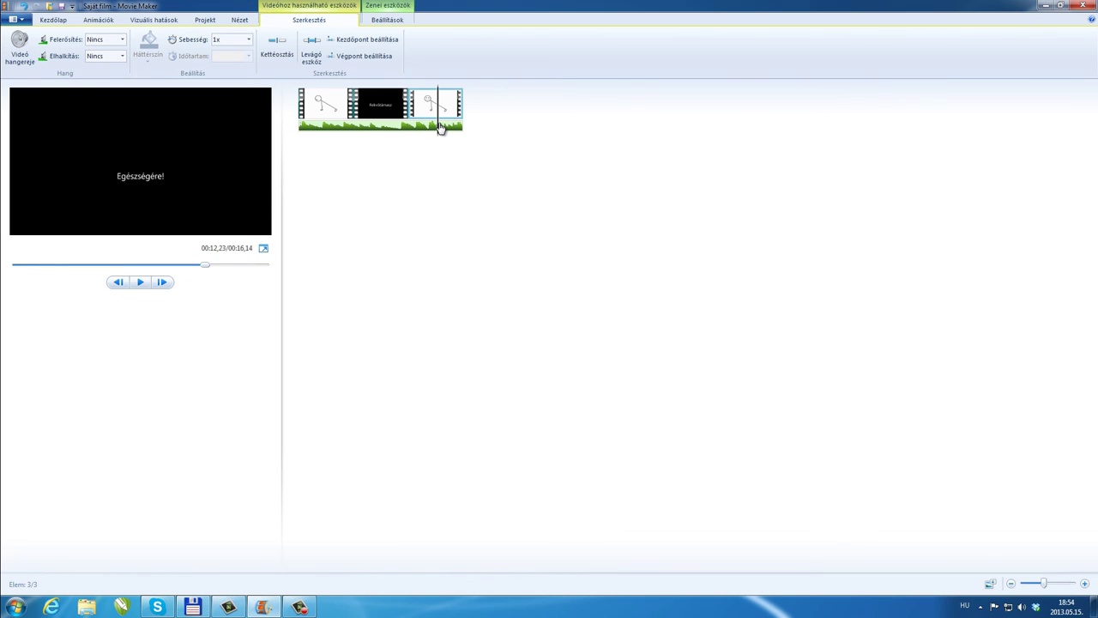
{"action": "left_click", "coordinate": [312, 48]}
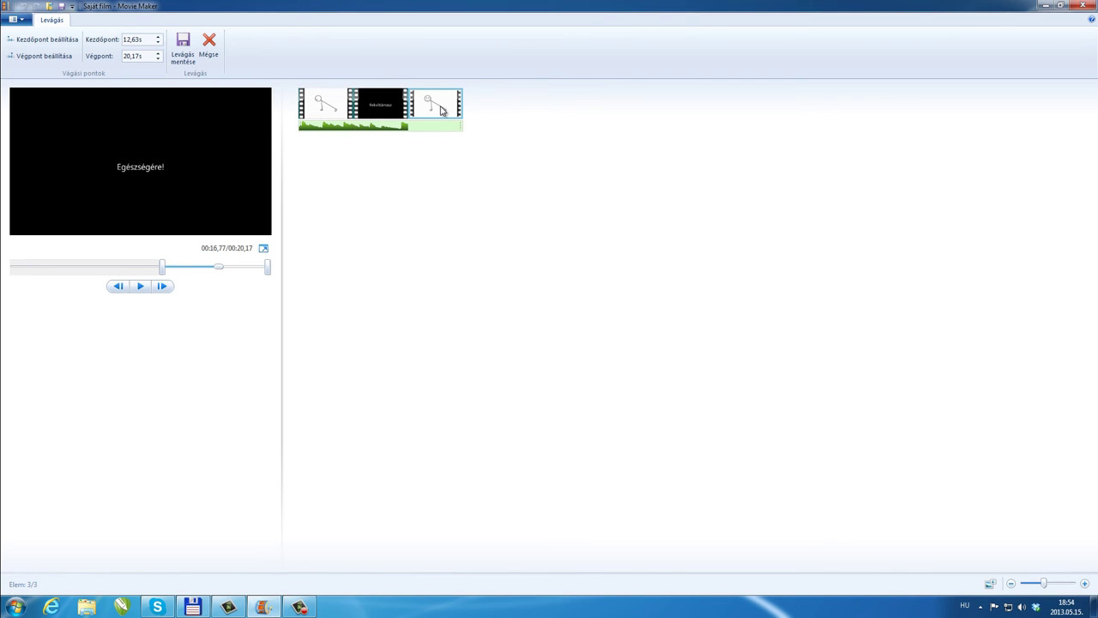
{"action": "left_click", "coordinate": [209, 43]}
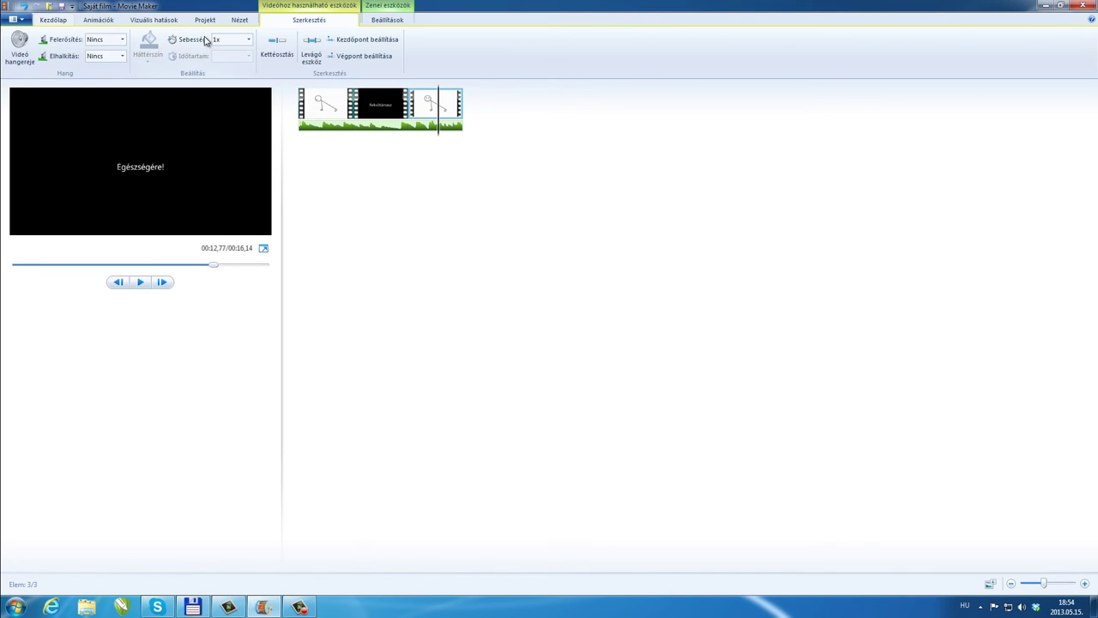
Trim the last clip by setting its start point at 12.77 s and its end point at 10.70 s of the shortened film
{"action": "left_click", "coordinate": [371, 42]}
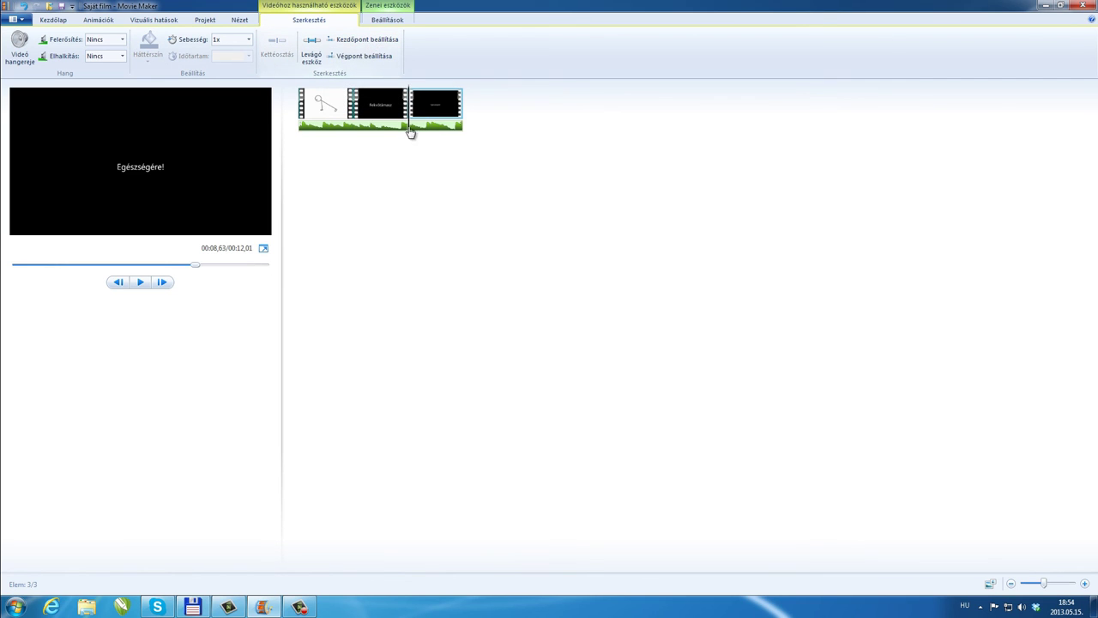
{"action": "left_click", "coordinate": [377, 61]}
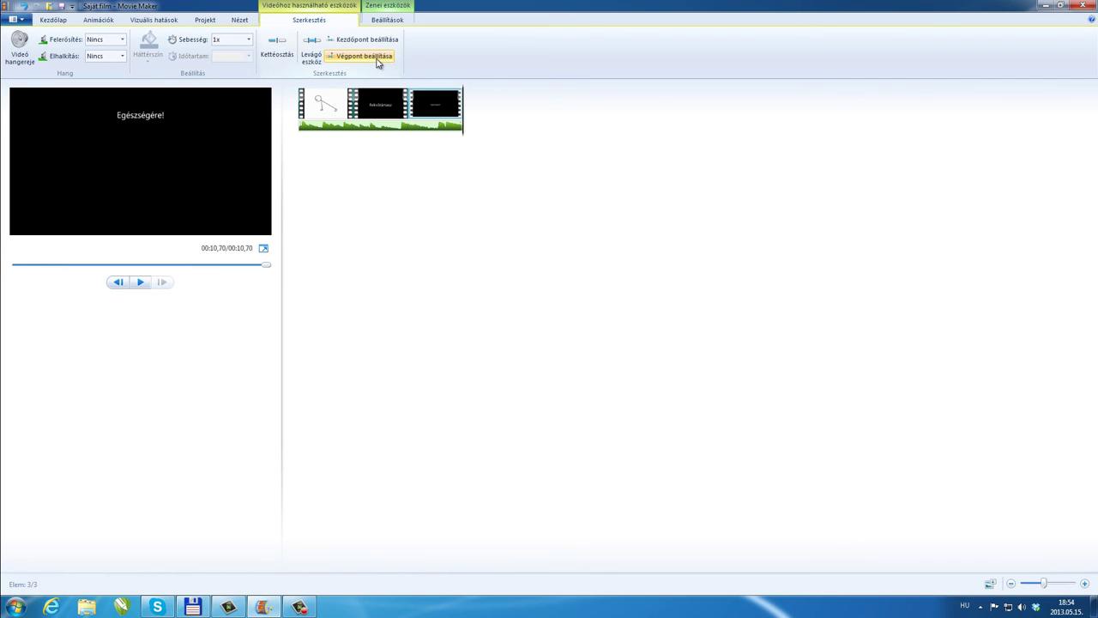
Select the music track and display its volume, fade and start and end point settings
{"action": "left_click", "coordinate": [380, 127]}
{"action": "left_click", "coordinate": [388, 19]}
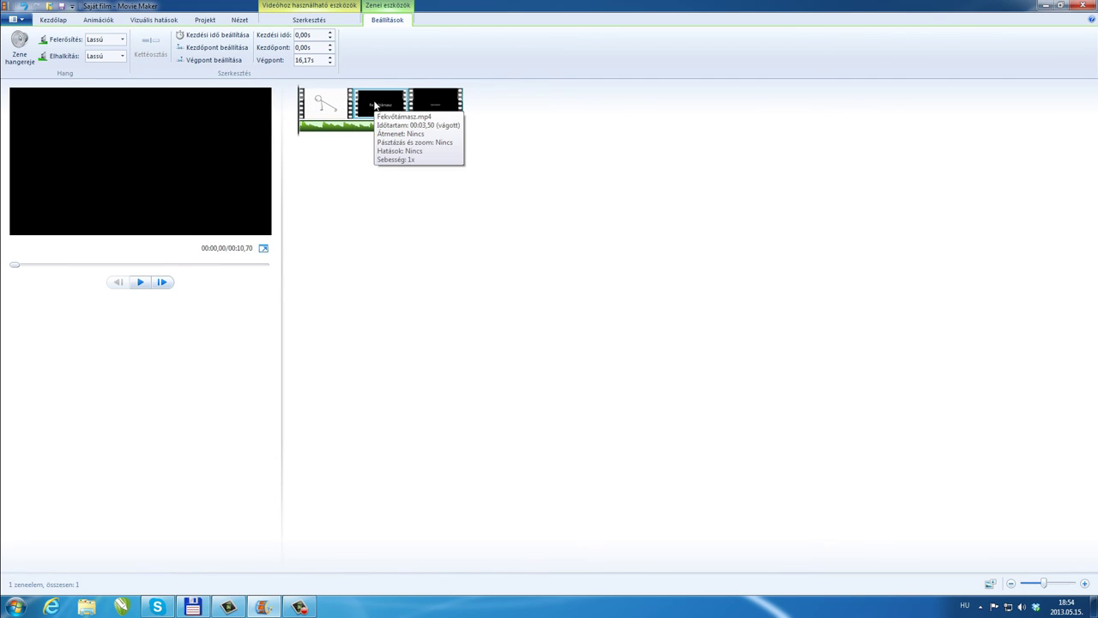
Reorder the storyboard clips, swapping the last two back and forth and leaving the Fekvőtámasz title clip at the end
{"action": "left_click_drag", "start_coordinate": [375, 105], "coordinate": [493, 122]}
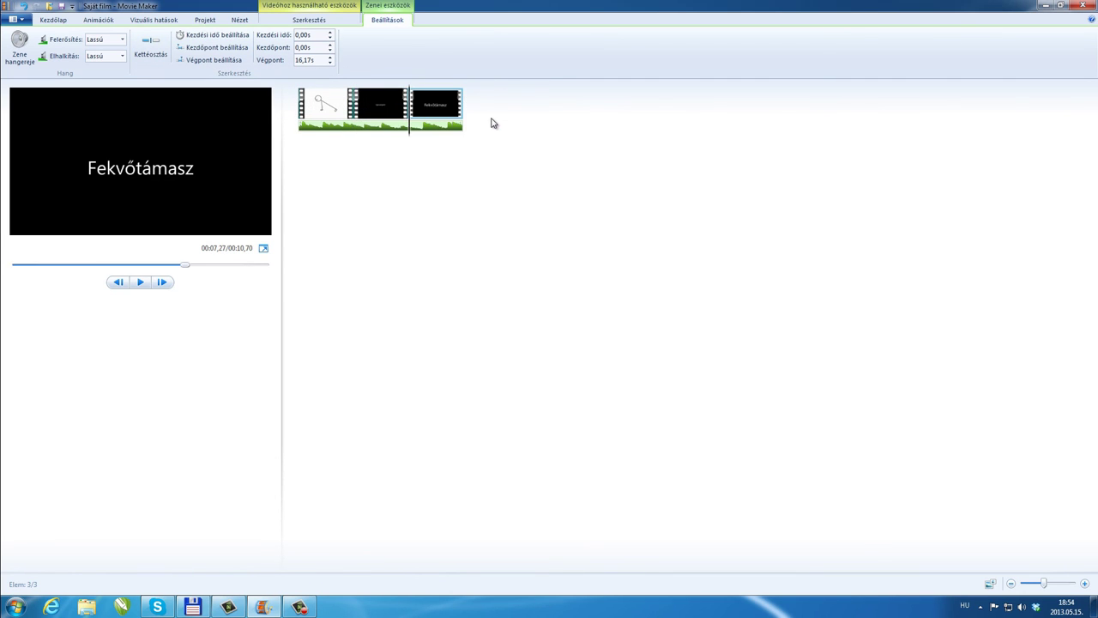
{"action": "left_click_drag", "start_coordinate": [367, 111], "coordinate": [493, 122]}
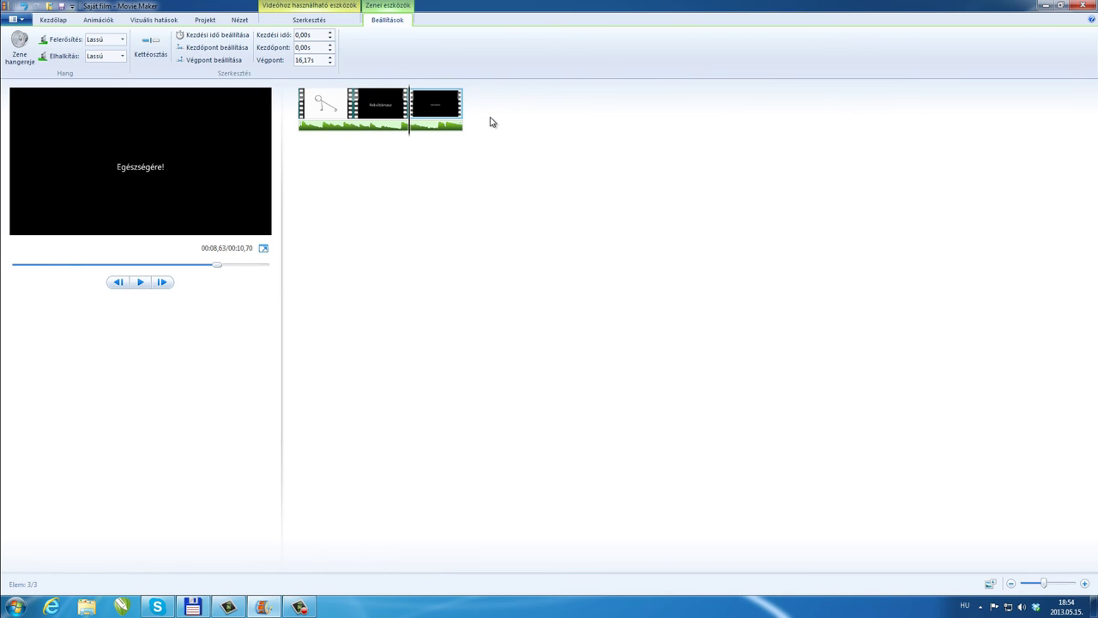
{"action": "left_click_drag", "start_coordinate": [378, 105], "coordinate": [496, 121]}
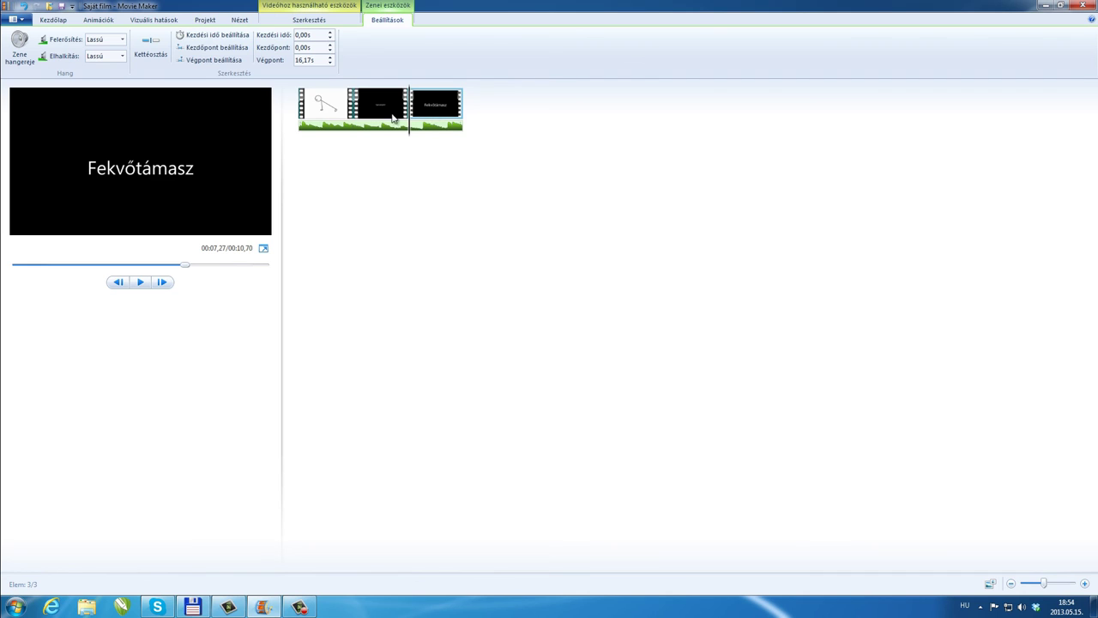
Duplicate the first stick-figure clip and place the copy just before the final Fekvőtámasz title clip
{"action": "left_click", "coordinate": [331, 111]}
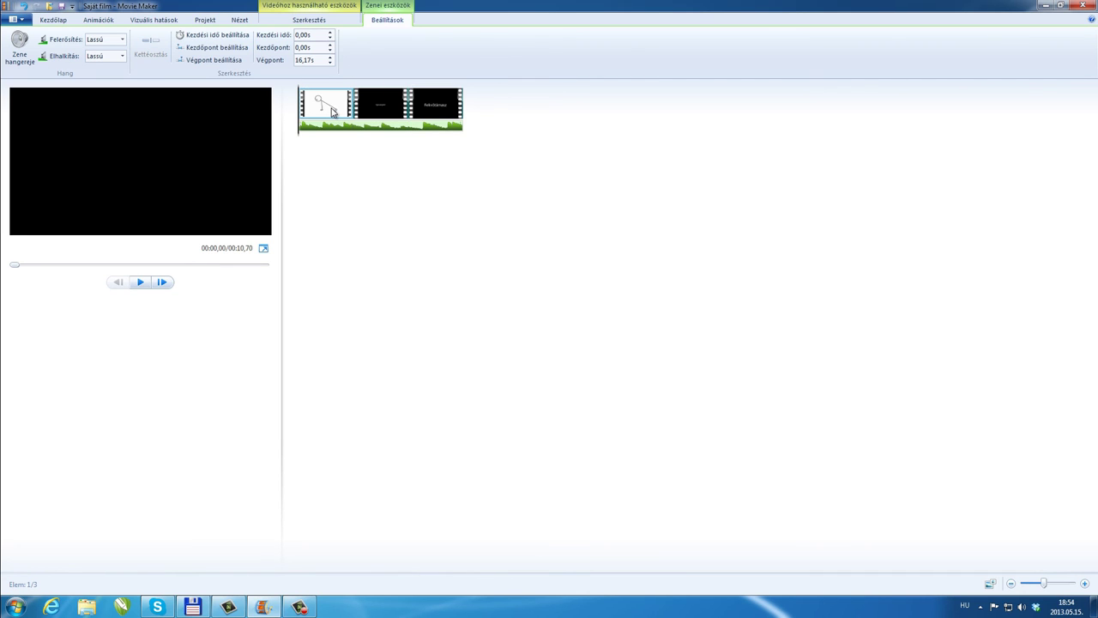
{"action": "left_click", "coordinate": [406, 109]}
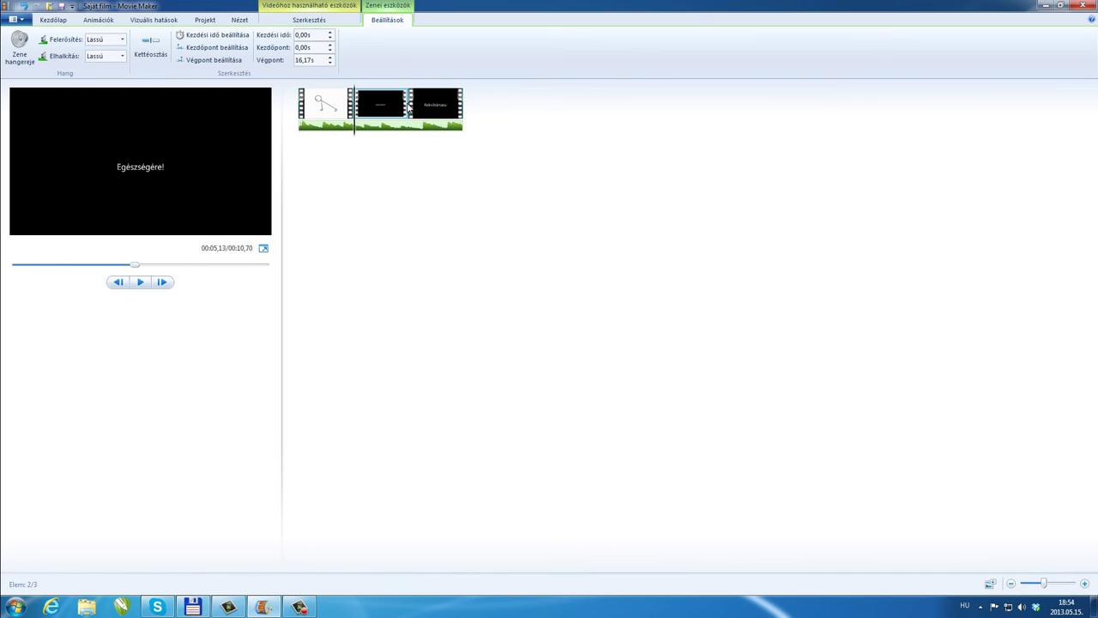
{"action": "left_click", "coordinate": [414, 108]}
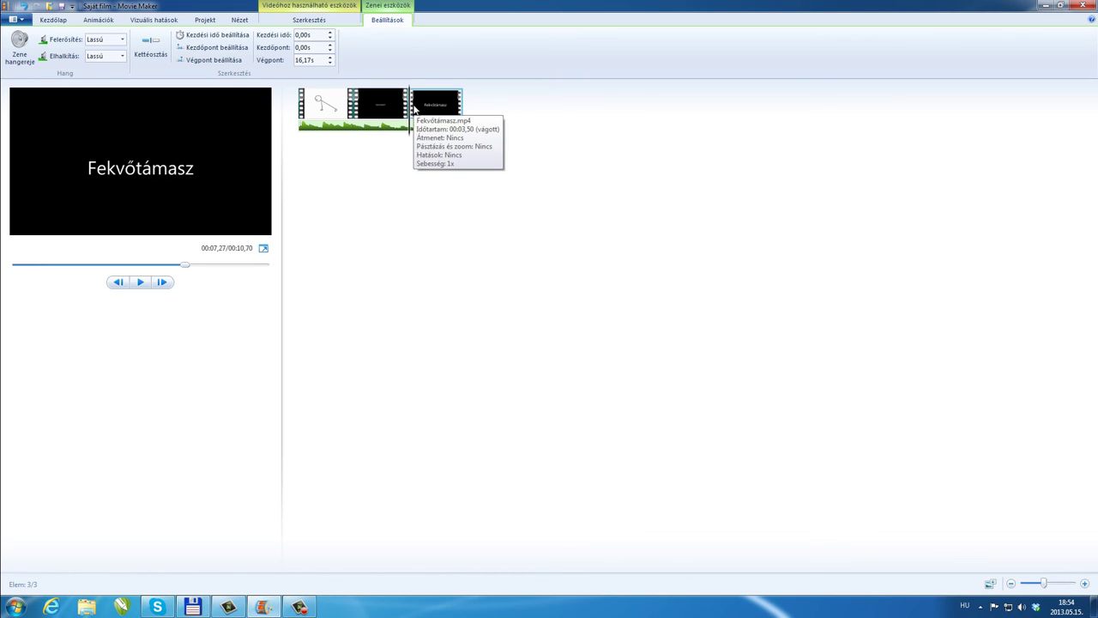
{"action": "key", "text": "ctrl+v"}
{"action": "left_click_drag", "start_coordinate": [480, 103], "coordinate": [411, 119]}
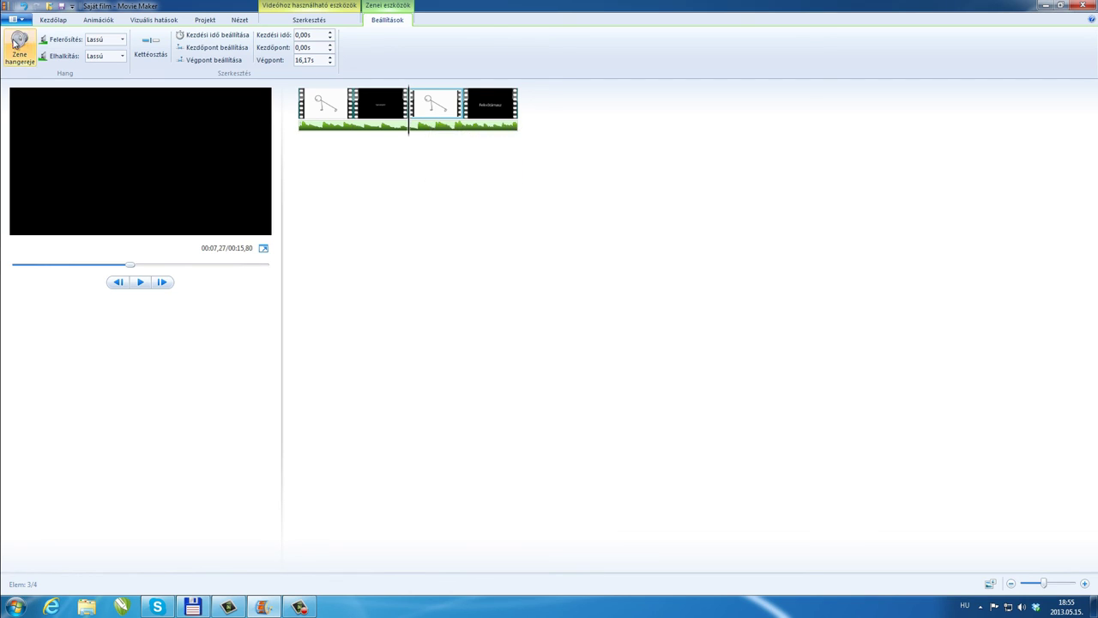
Display the transition and pan-and-zoom options for the third clip
{"action": "left_click", "coordinate": [99, 21]}
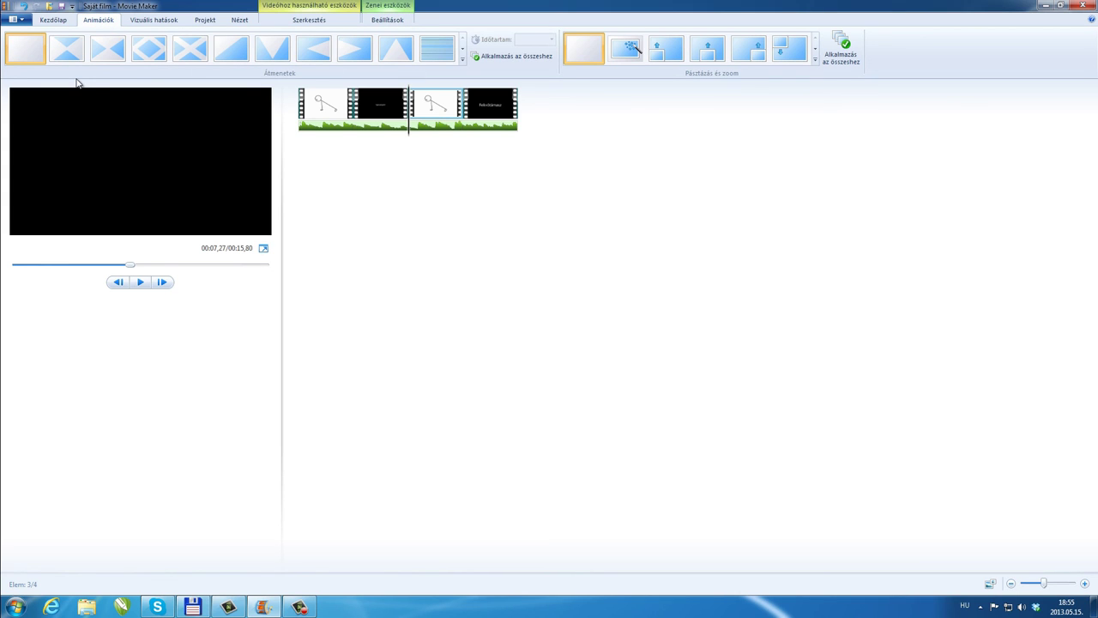